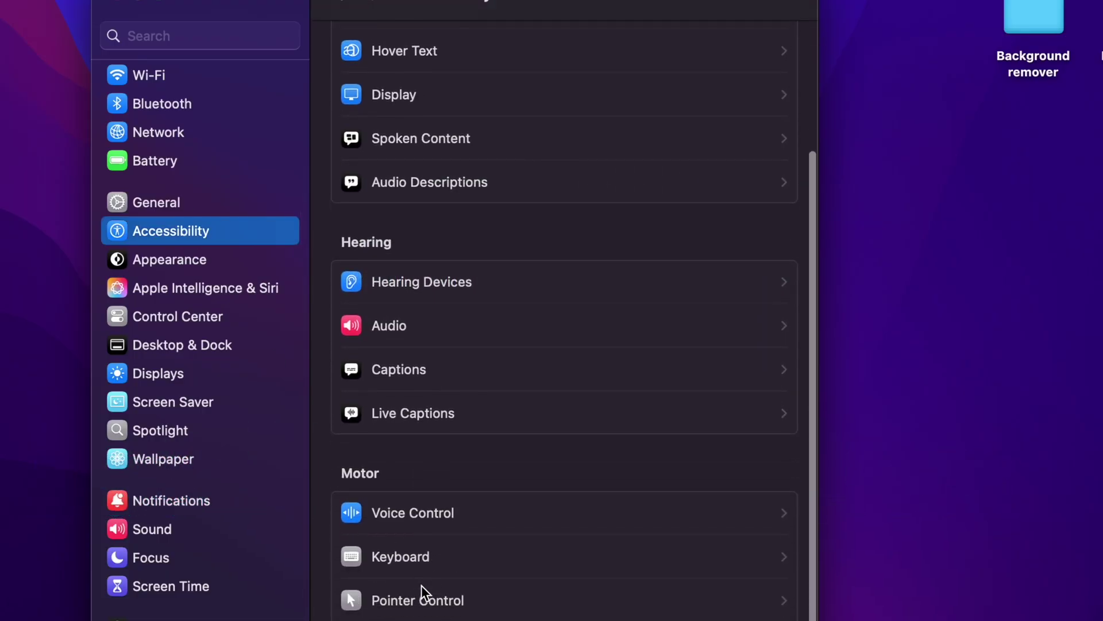
# Step: Open the Pointer Control accessibility settings, set the double-click speed to the fastest, and try opening the Background remover folder
pyautogui.click(438, 596)
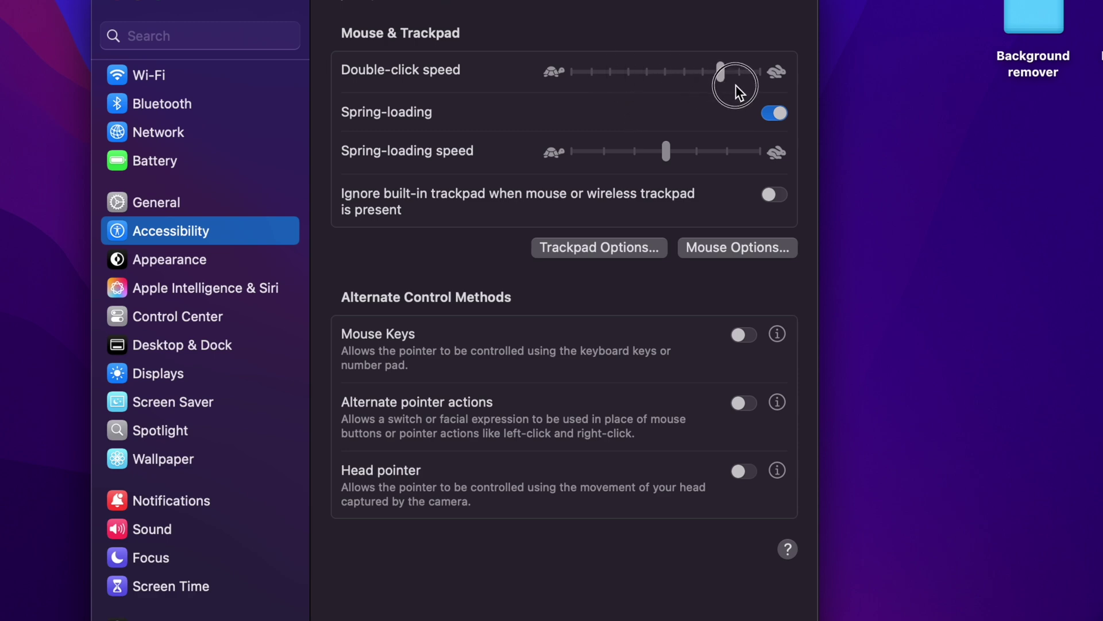
pyautogui.click(1047, 28)
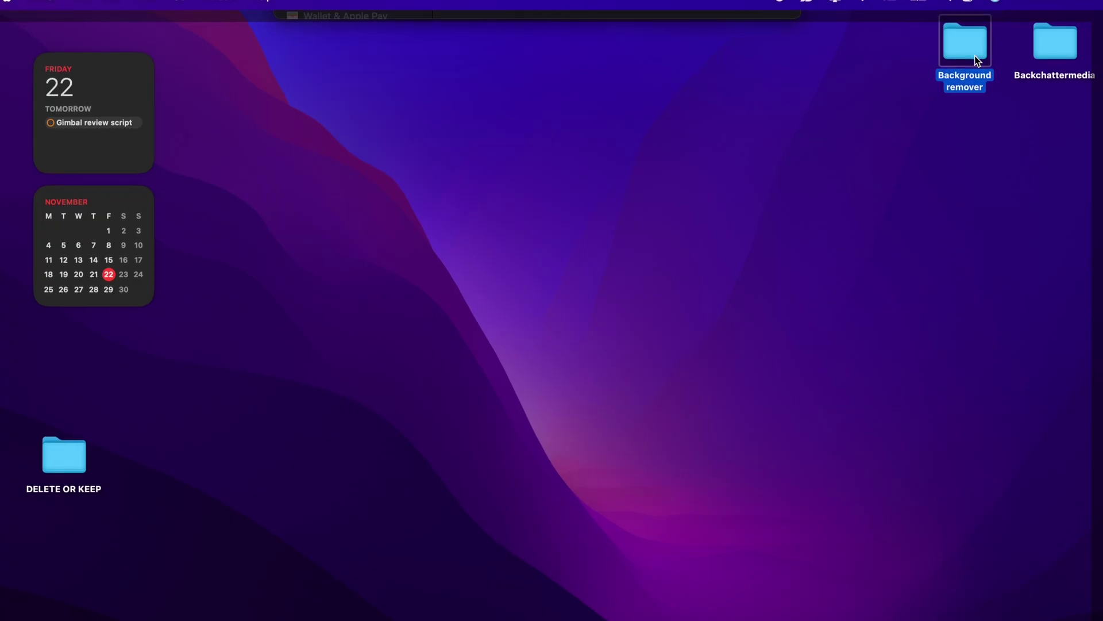
pyautogui.click(881, 160)
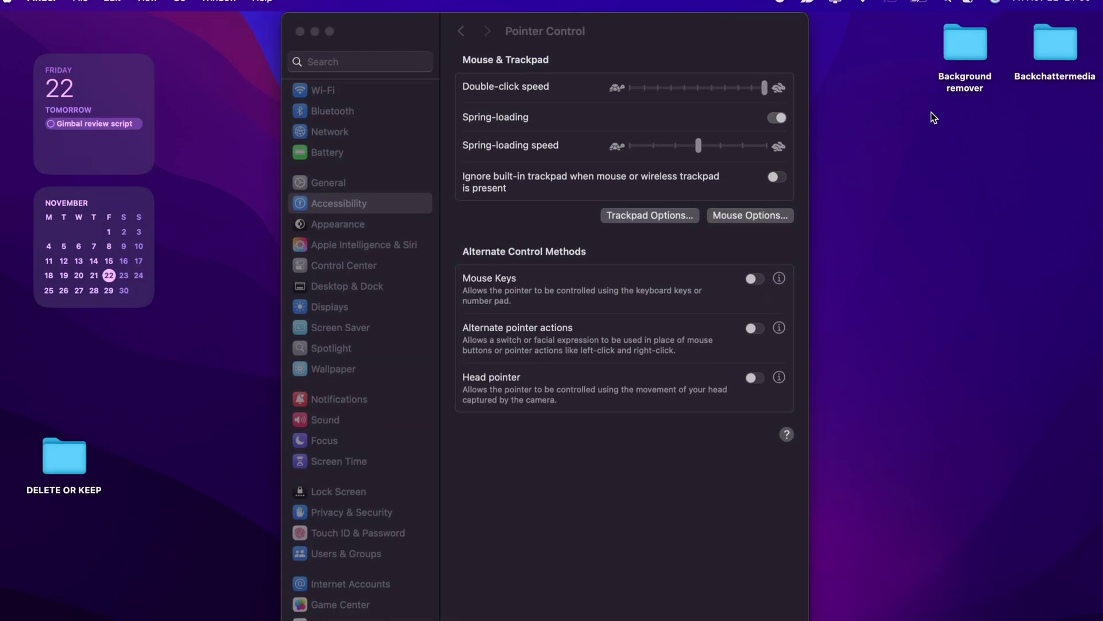
pyautogui.click(879, 239)
pyautogui.click(969, 59)
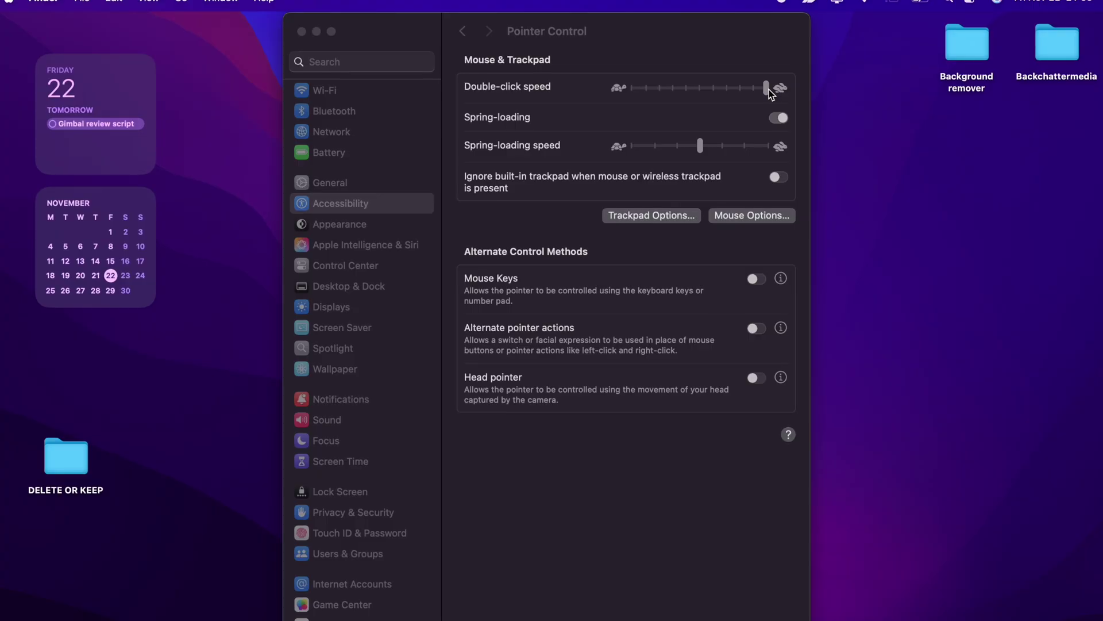
# Step: Lower the double-click speed to near the slow end, open the Background remover folder as a test, and close its window
pyautogui.moveTo(768, 92); pyautogui.dragTo(740, 87)
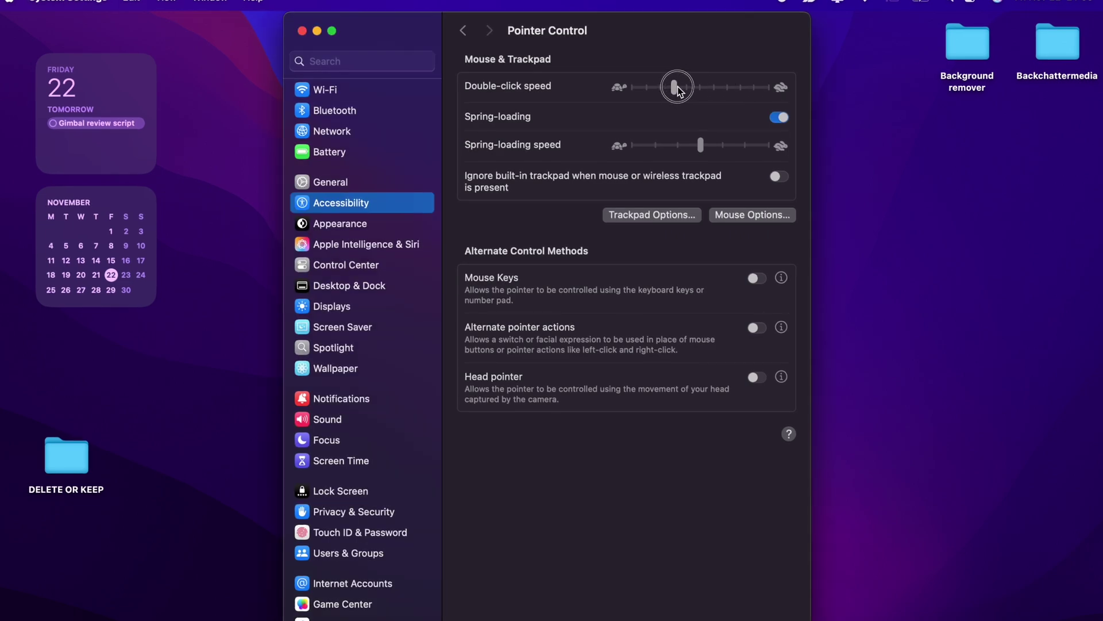
pyautogui.click(918, 125)
pyautogui.doubleClick(968, 44)
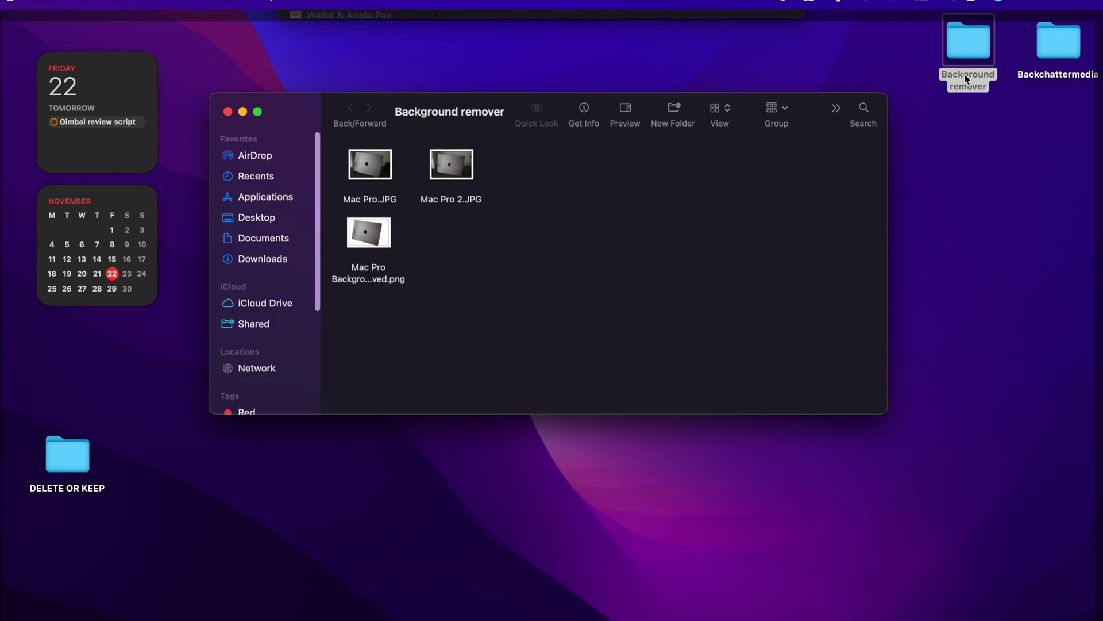
pyautogui.click(958, 173)
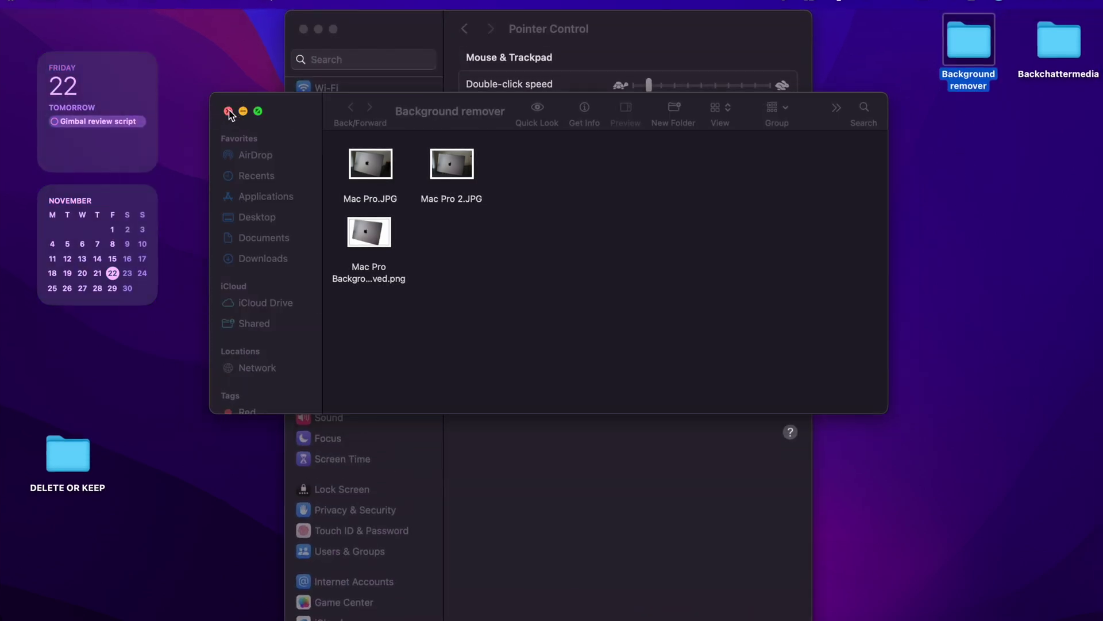
pyautogui.click(228, 111)
# Step: Set the double-click speed to about a third of the way from slow to fast and retest on the Background remover folder
pyautogui.click(650, 87)
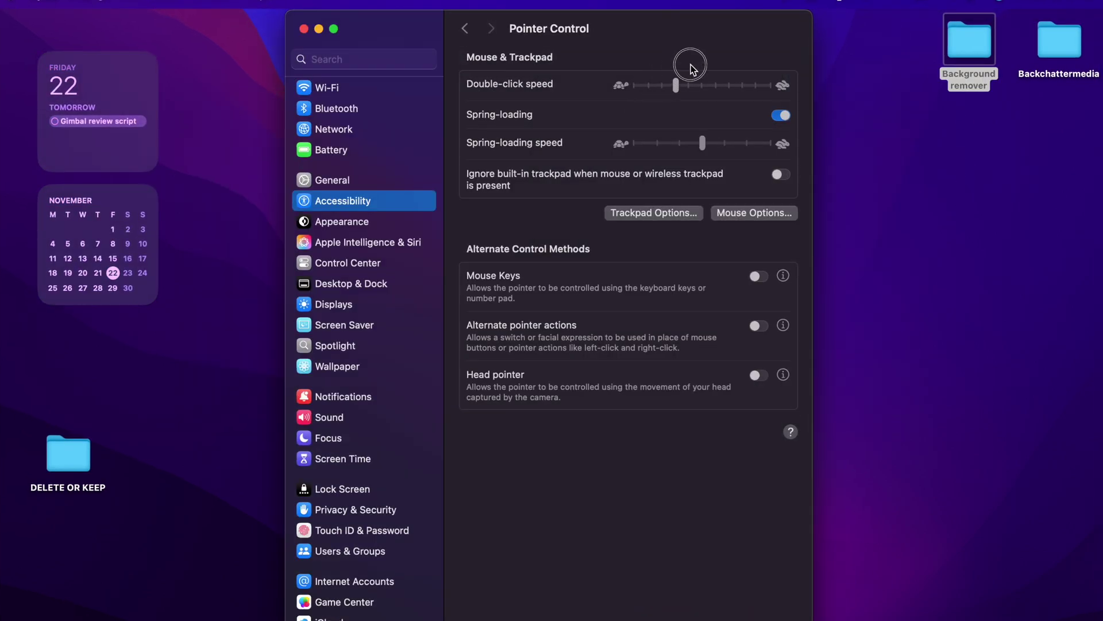
pyautogui.click(975, 193)
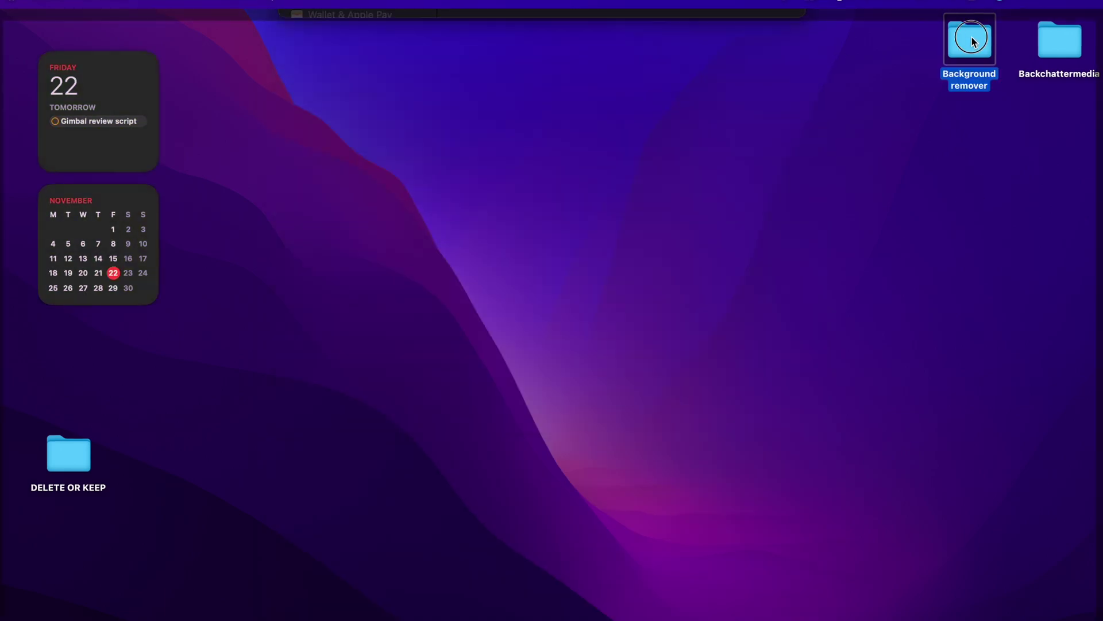
pyautogui.click(865, 122)
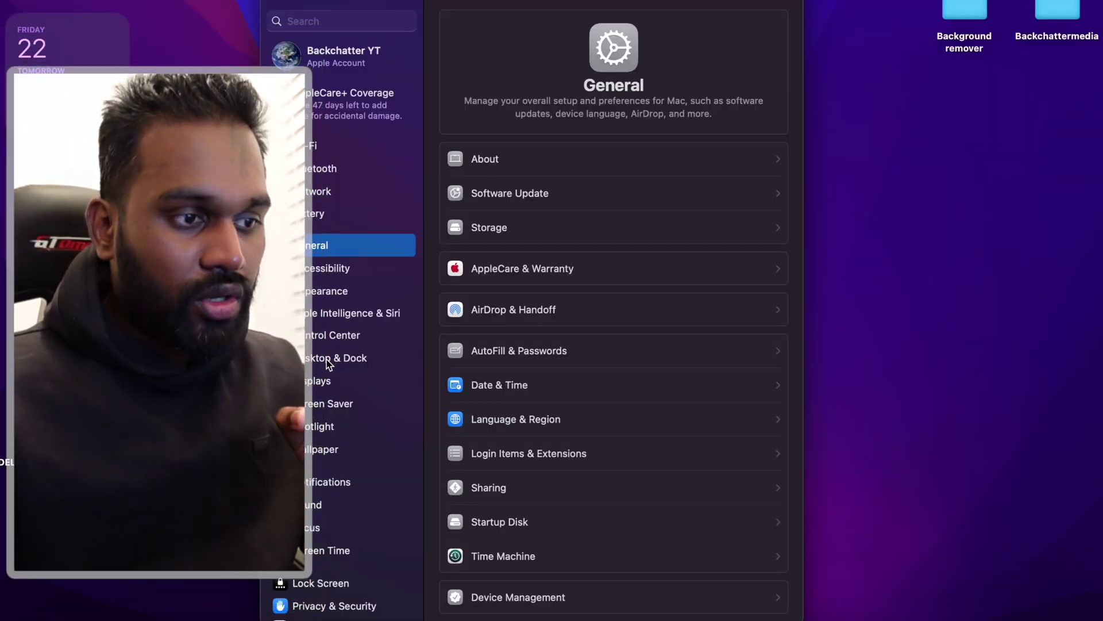
# Step: Open the Hot Corners options in the Desktop & Dock settings
pyautogui.click(329, 365)
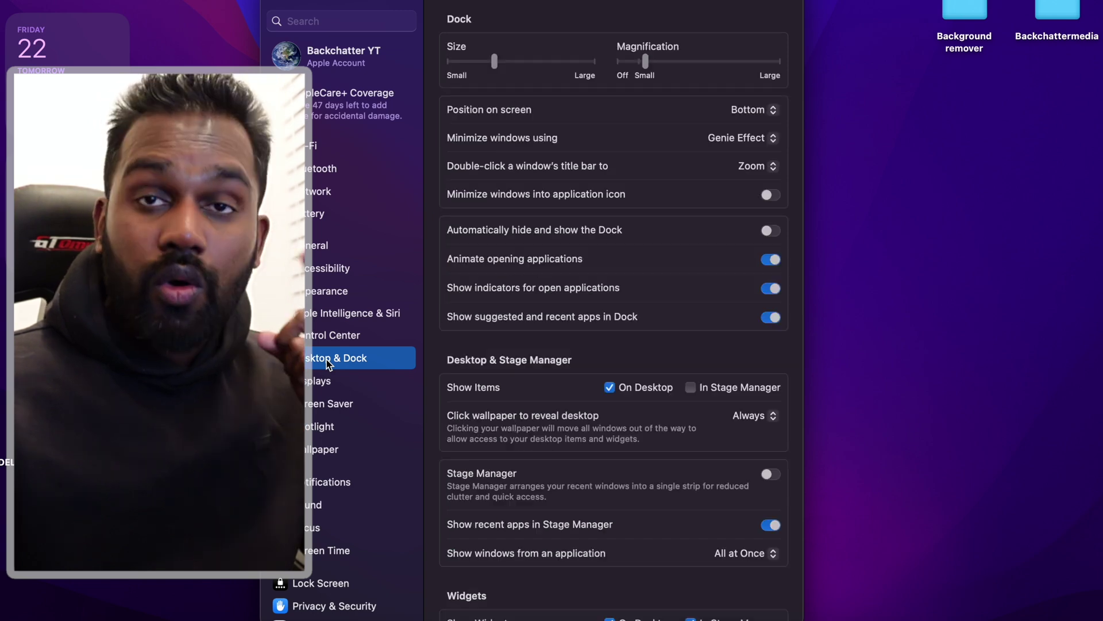
pyautogui.scroll(-10, 588, 447)
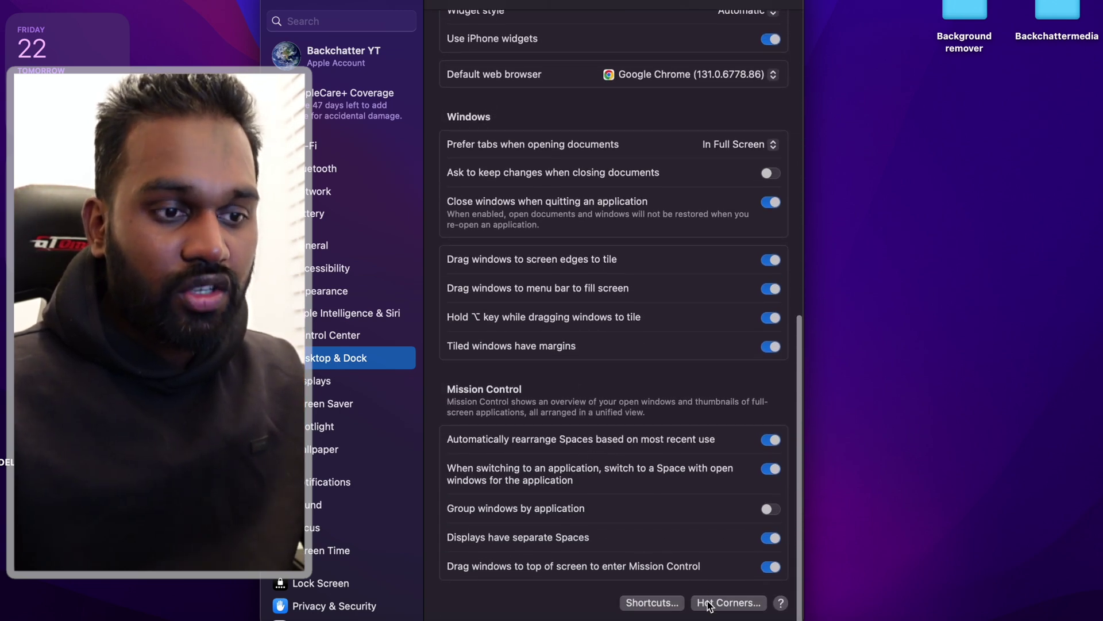
pyautogui.click(709, 604)
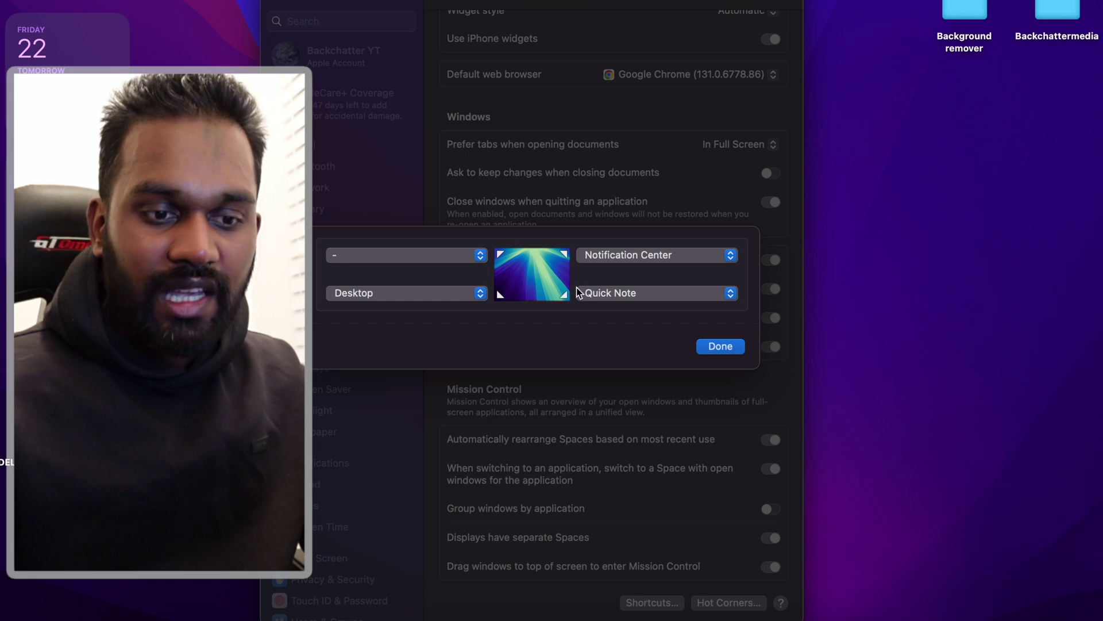
# Step: Clear the actions assigned to the bottom-left, top-right and bottom-right hot corners
pyautogui.click(483, 296)
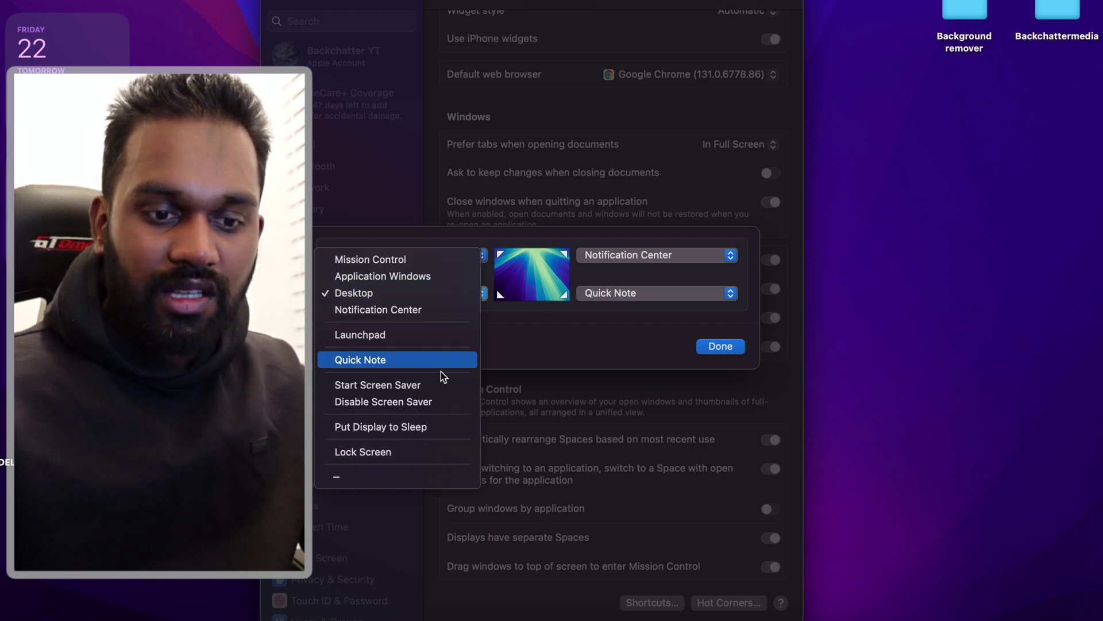
pyautogui.click(395, 475)
pyautogui.click(730, 256)
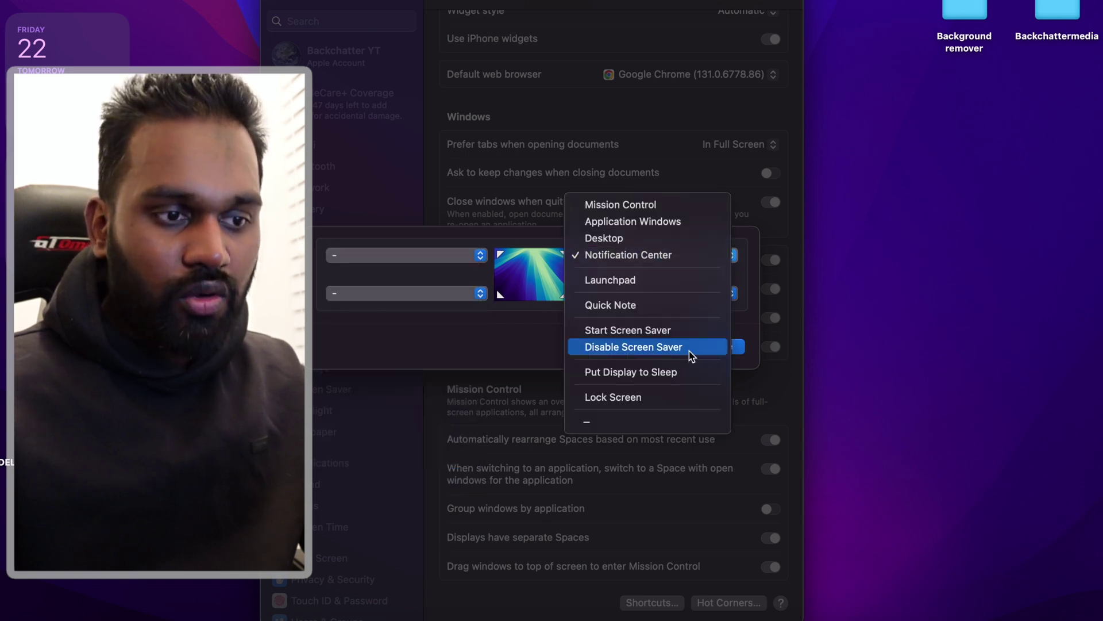
pyautogui.click(655, 420)
pyautogui.moveTo(1102, 620)
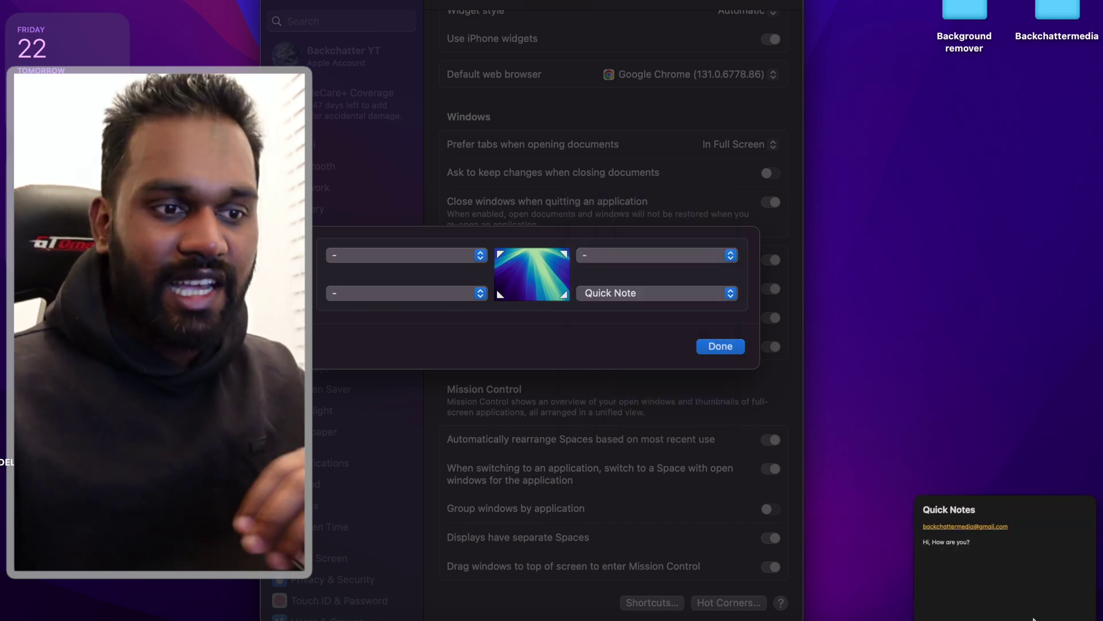
pyautogui.click(646, 304)
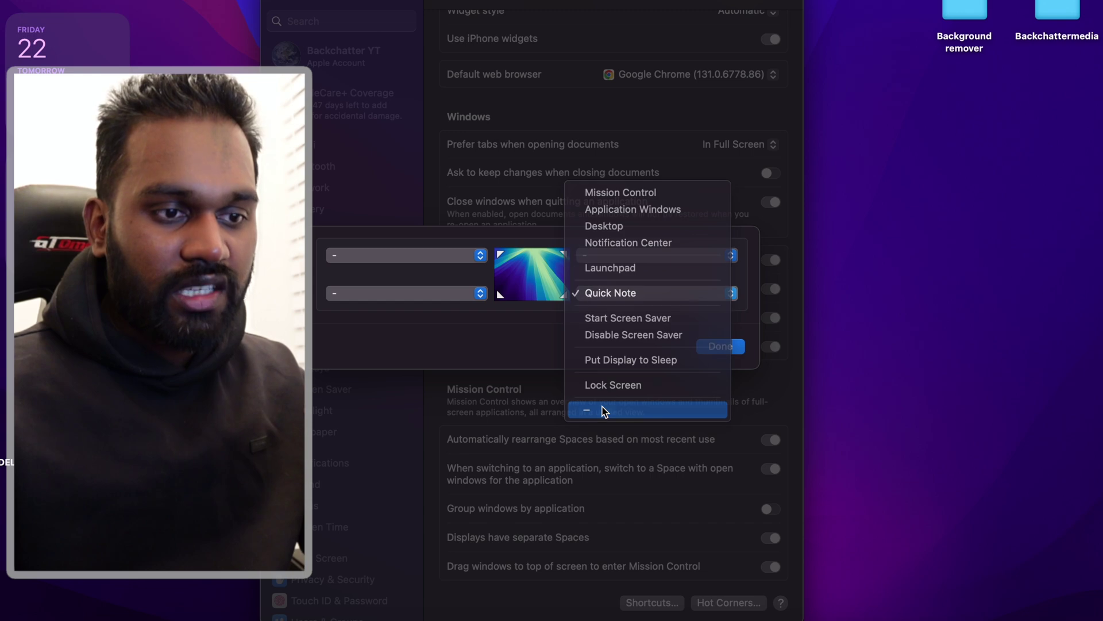
pyautogui.click(646, 411)
# Step: Assign Quick Note to the bottom-right hot corner and Desktop to the bottom-left hot corner
pyautogui.click(646, 292)
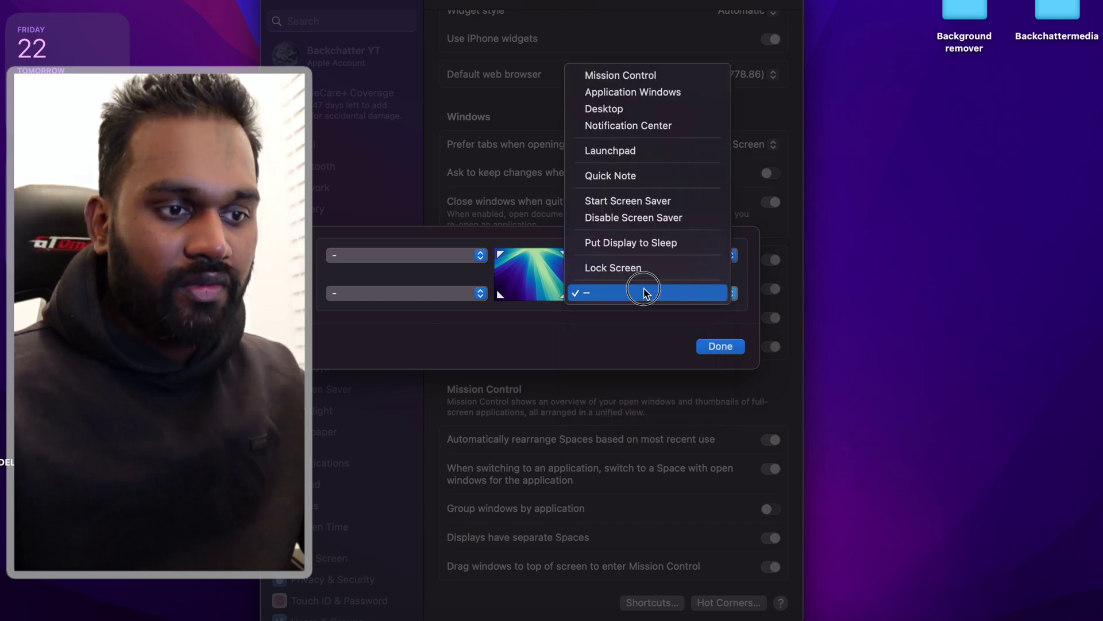
pyautogui.click(636, 176)
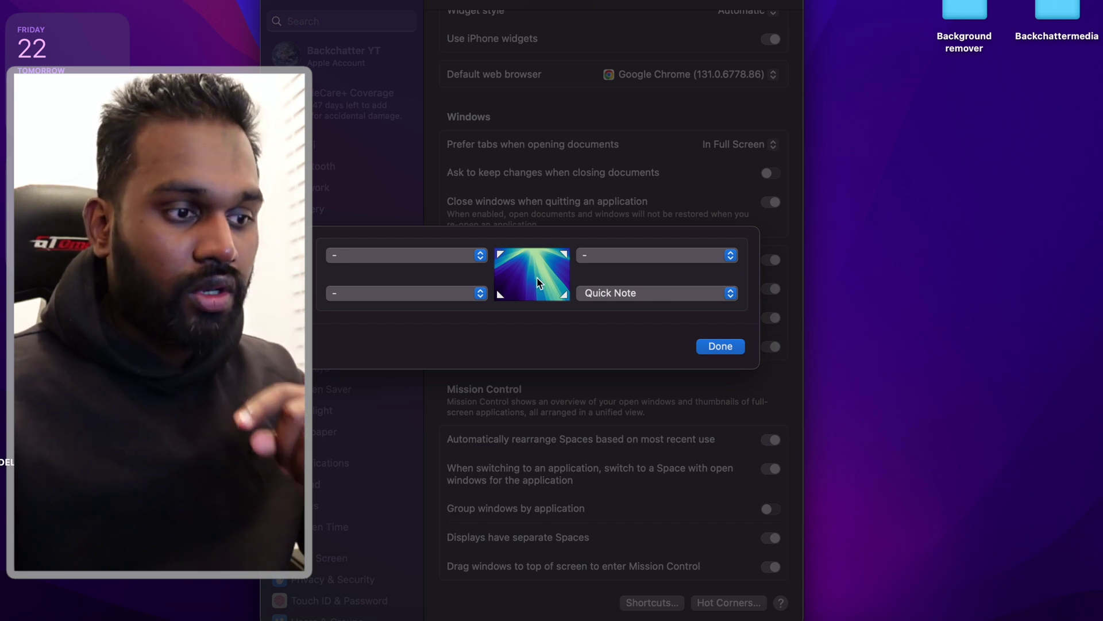
pyautogui.click(476, 293)
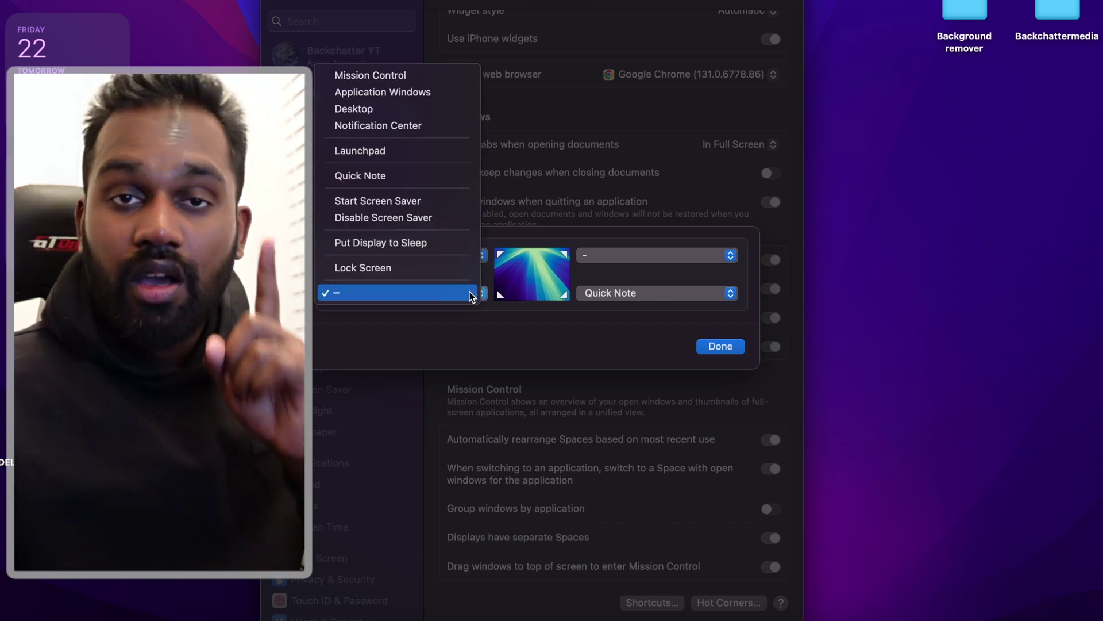
pyautogui.click(466, 320)
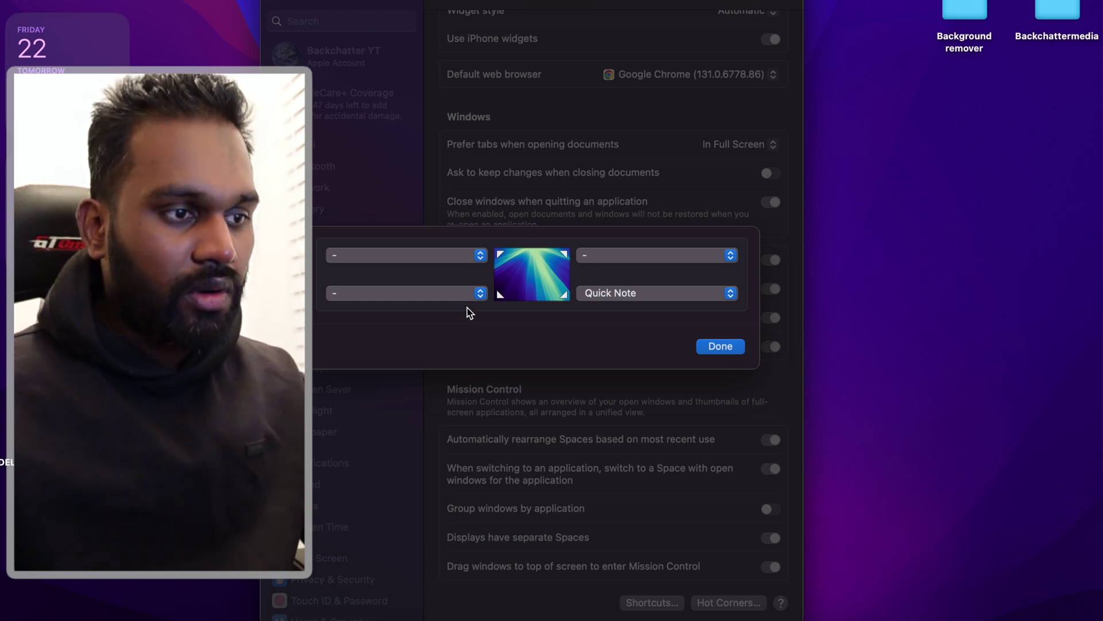
pyautogui.click(467, 296)
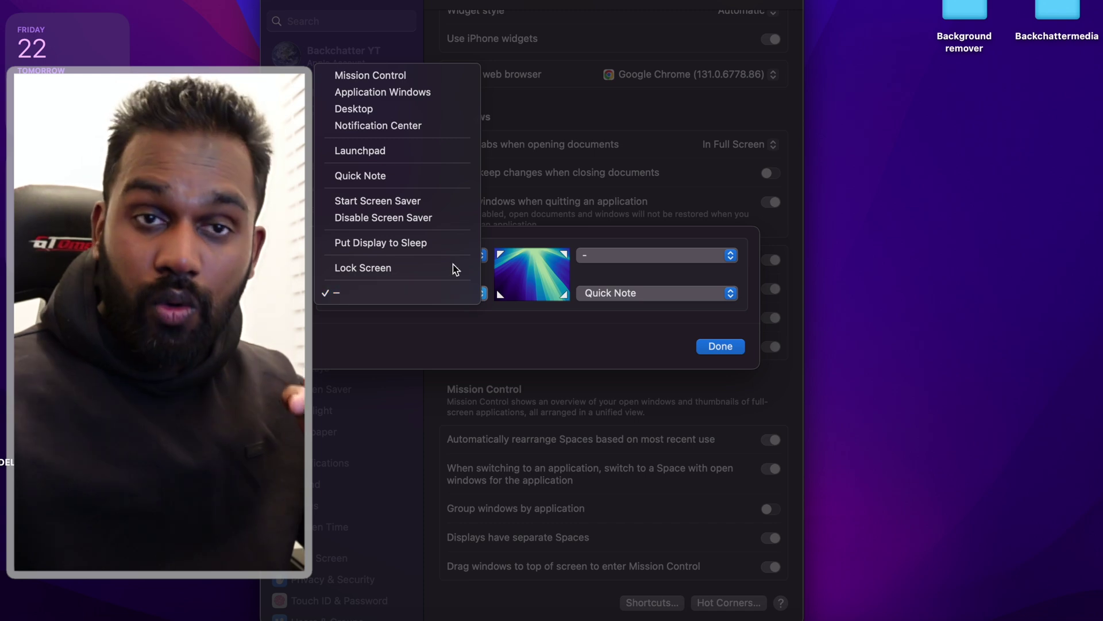
pyautogui.click(414, 112)
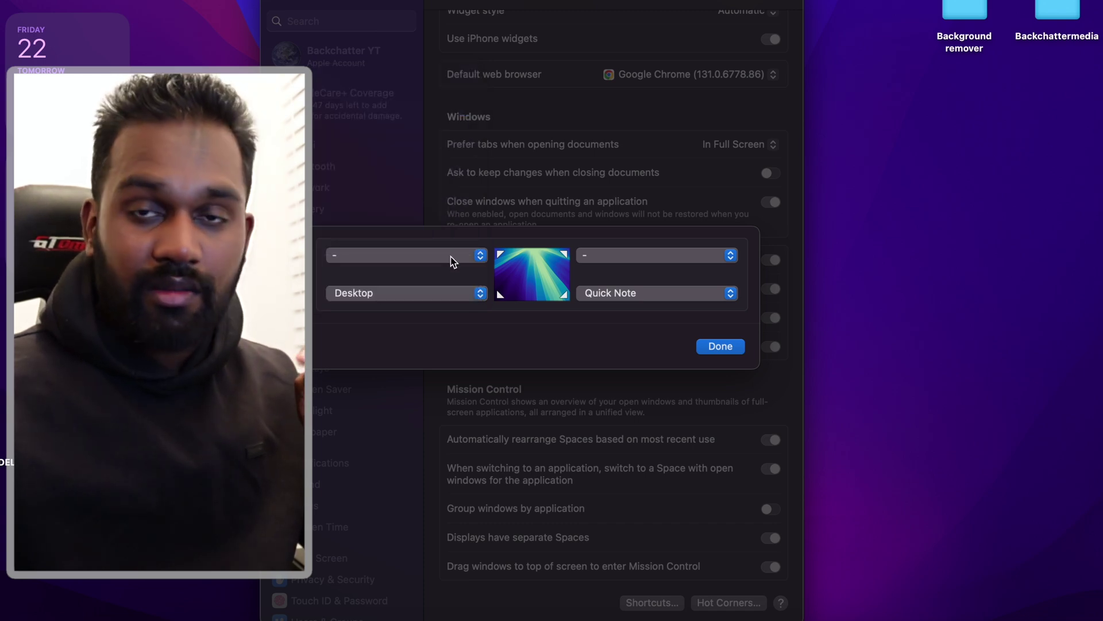
pyautogui.moveTo(0, 620)
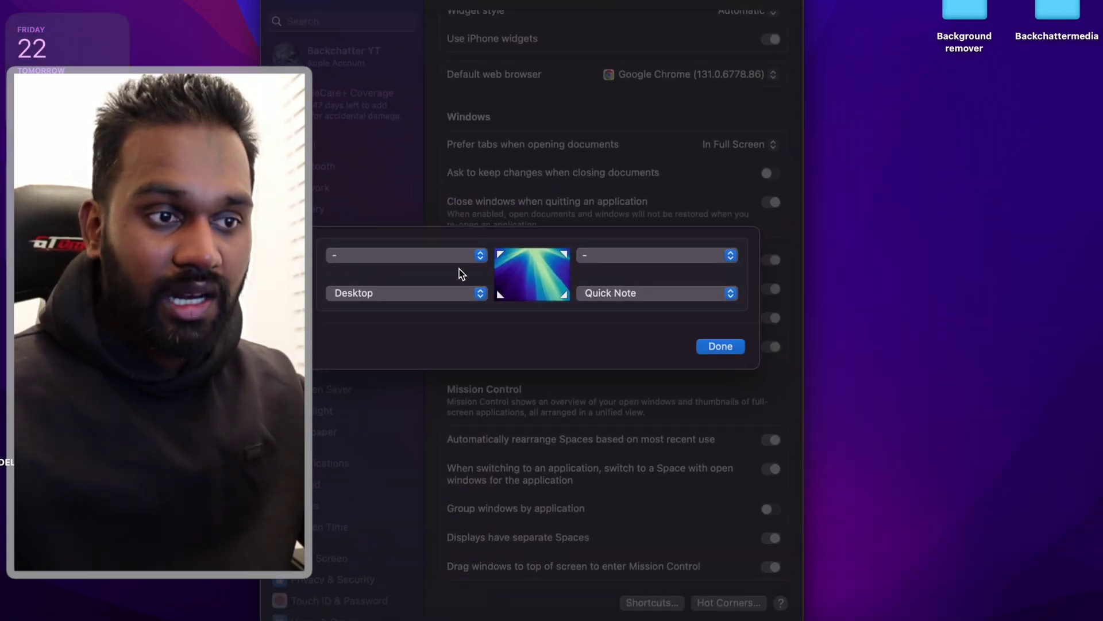
# Step: Assign Notification Center to the top-right hot corner, try it out, and close the Hot Corners options
pyautogui.click(623, 266)
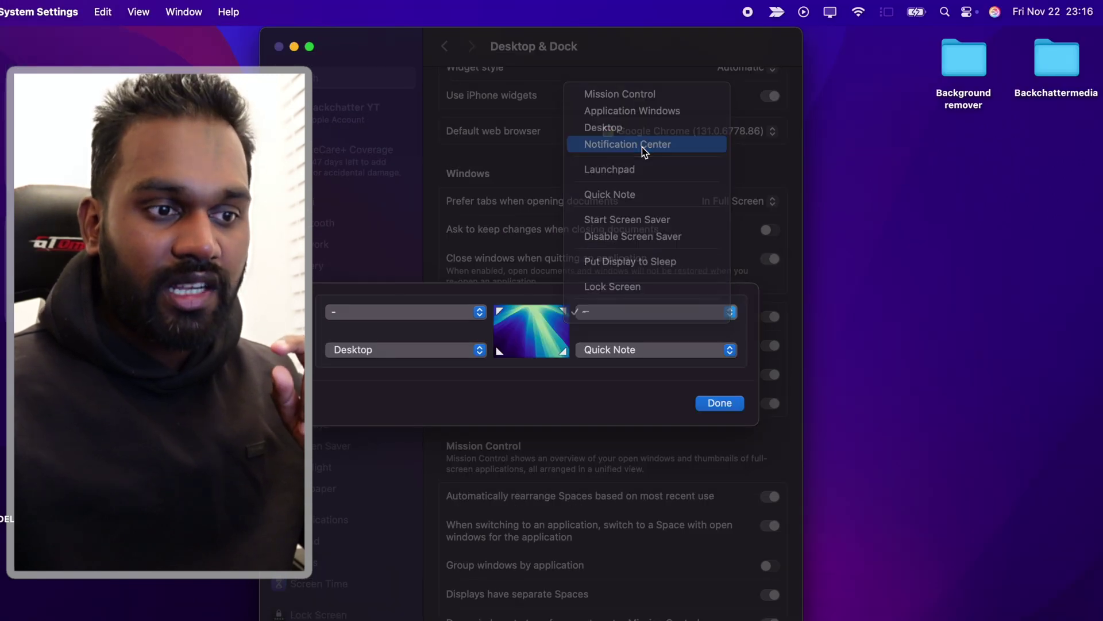
pyautogui.click(644, 151)
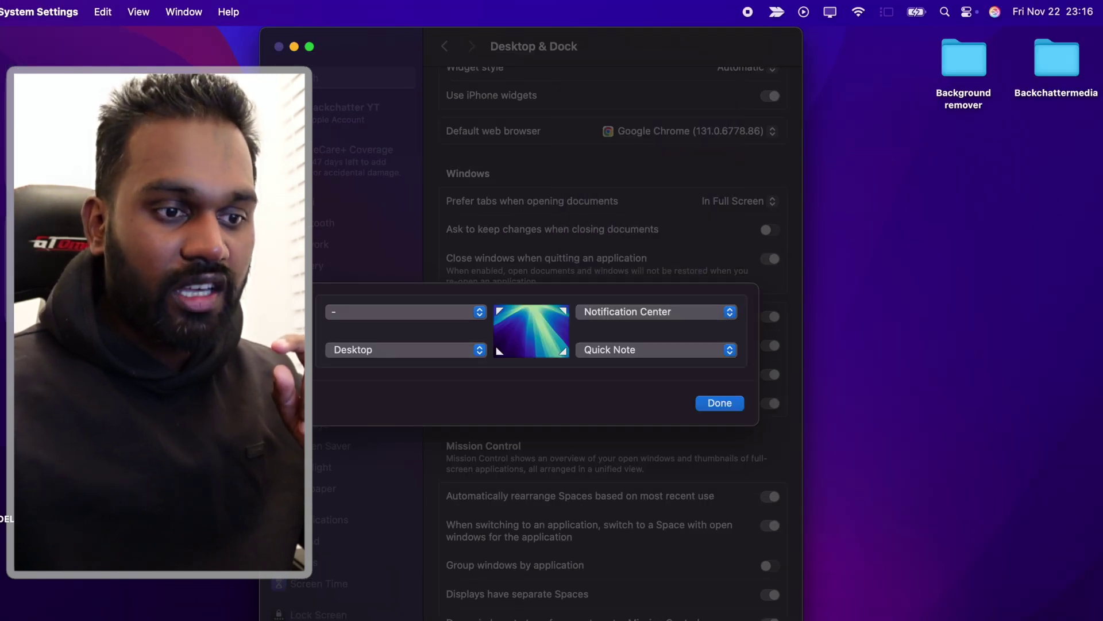
pyautogui.moveTo(1102, 0)
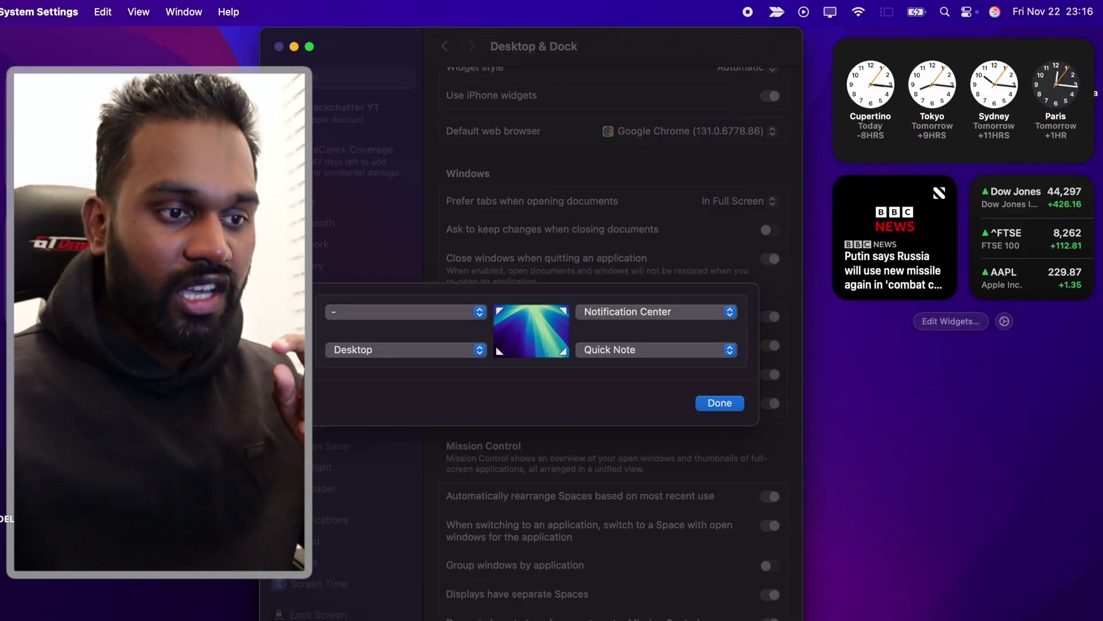
pyautogui.click(663, 382)
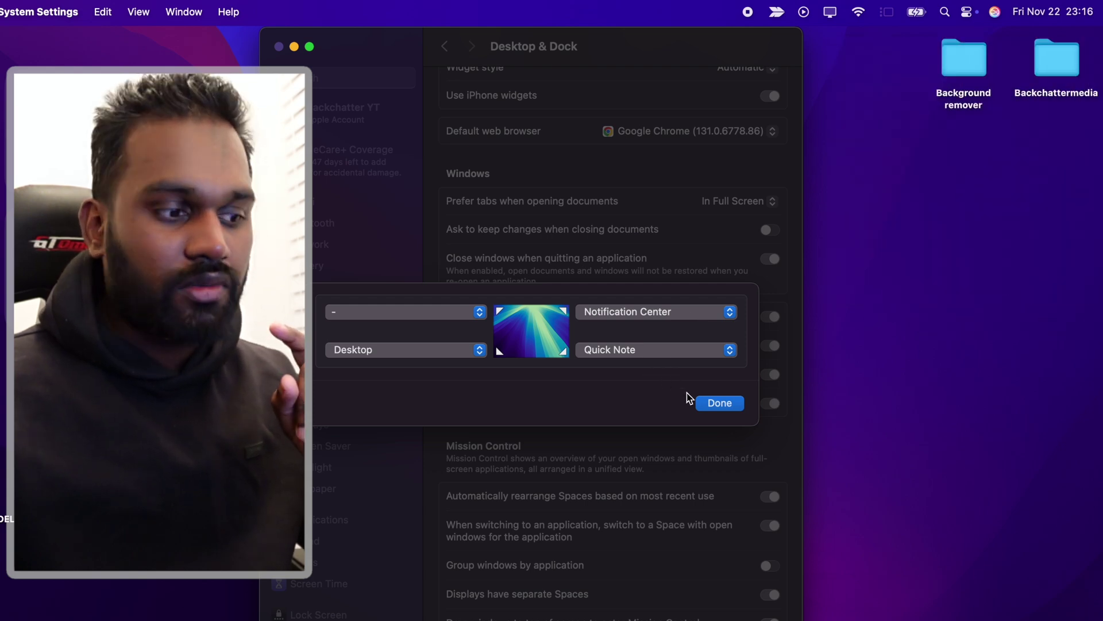
pyautogui.click(1058, 12)
pyautogui.moveTo(1102, 0)
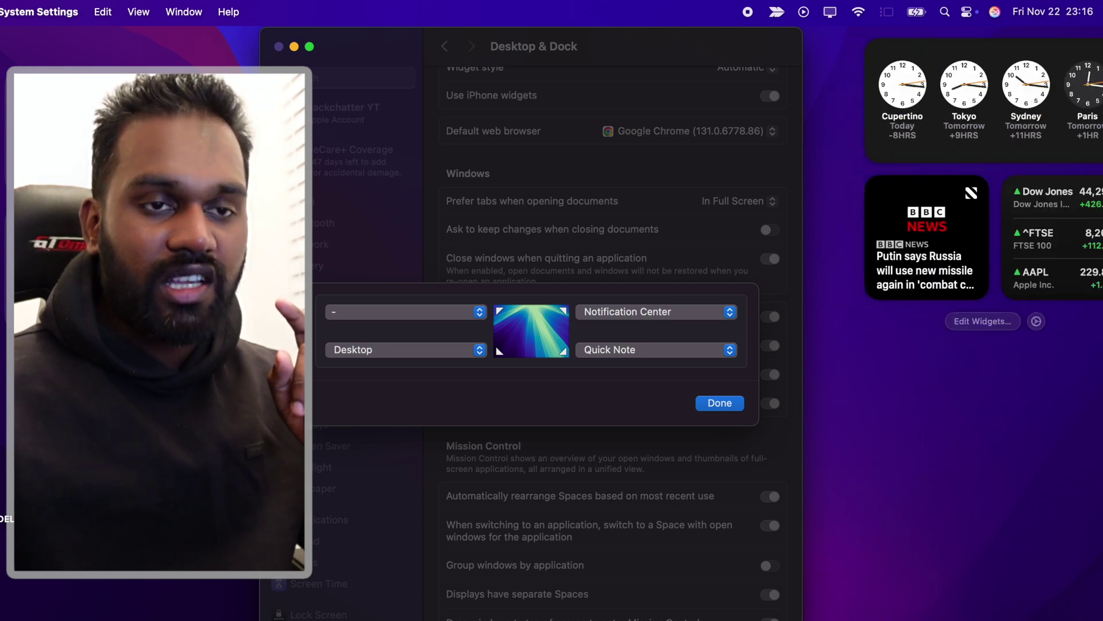
pyautogui.click(936, 153)
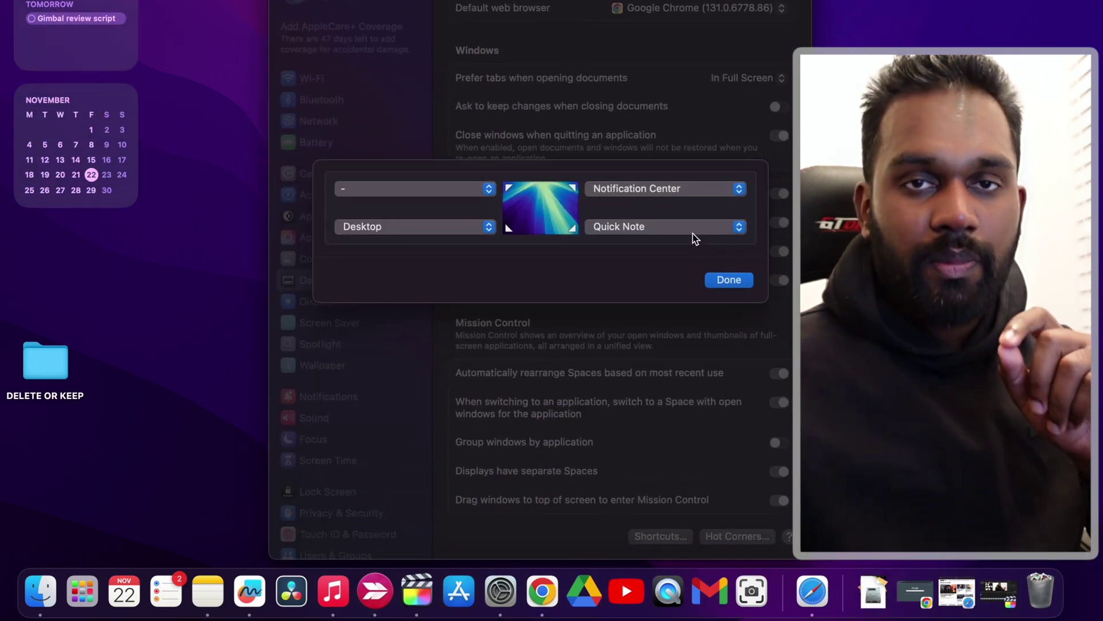
pyautogui.click(729, 280)
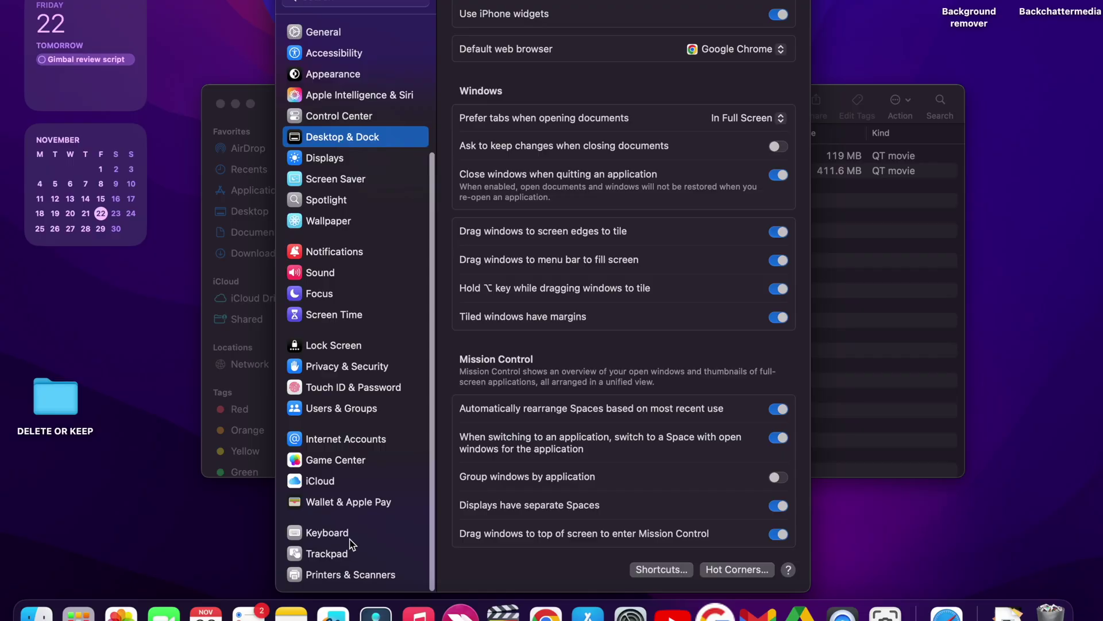
# Step: Open the Text Replacements list in the Keyboard settings and switch to the Notes app
pyautogui.click(350, 538)
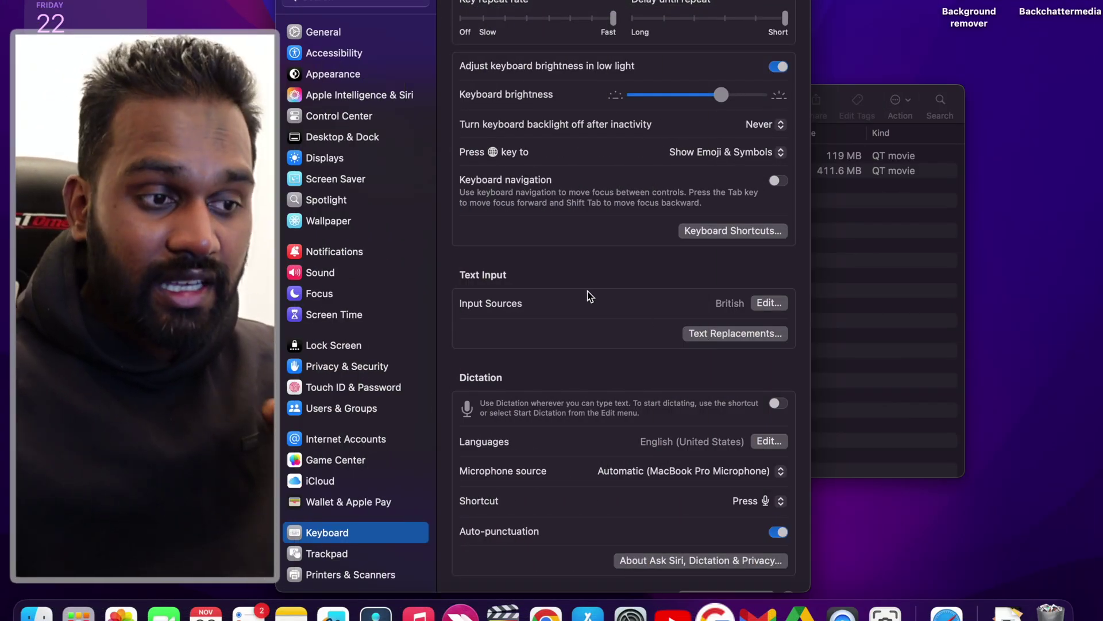
pyautogui.click(705, 336)
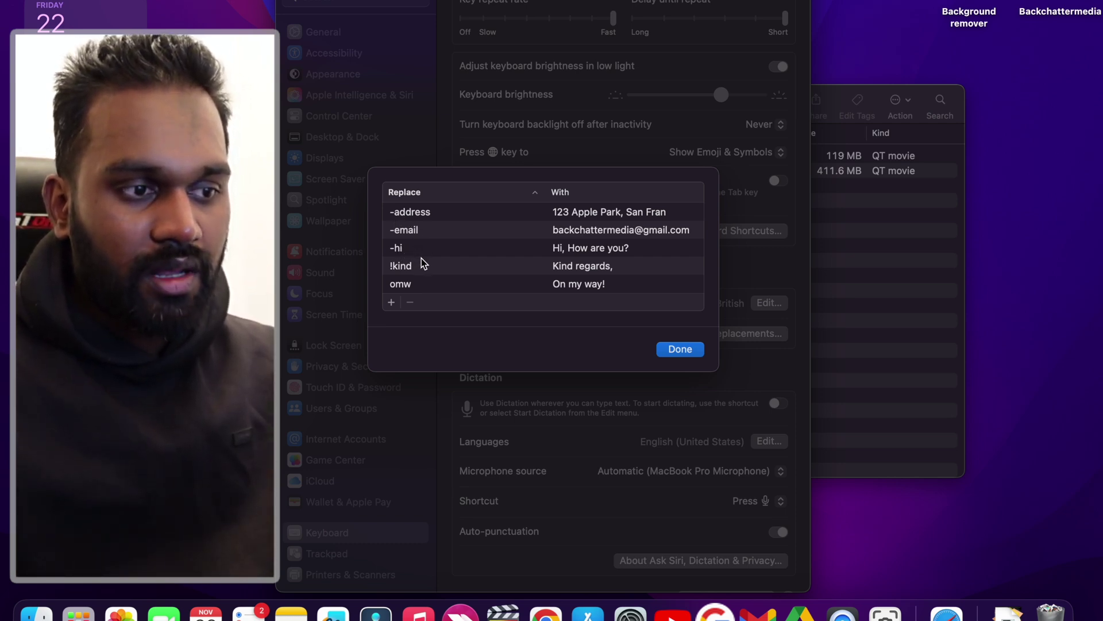
pyautogui.moveTo(1100, 618)
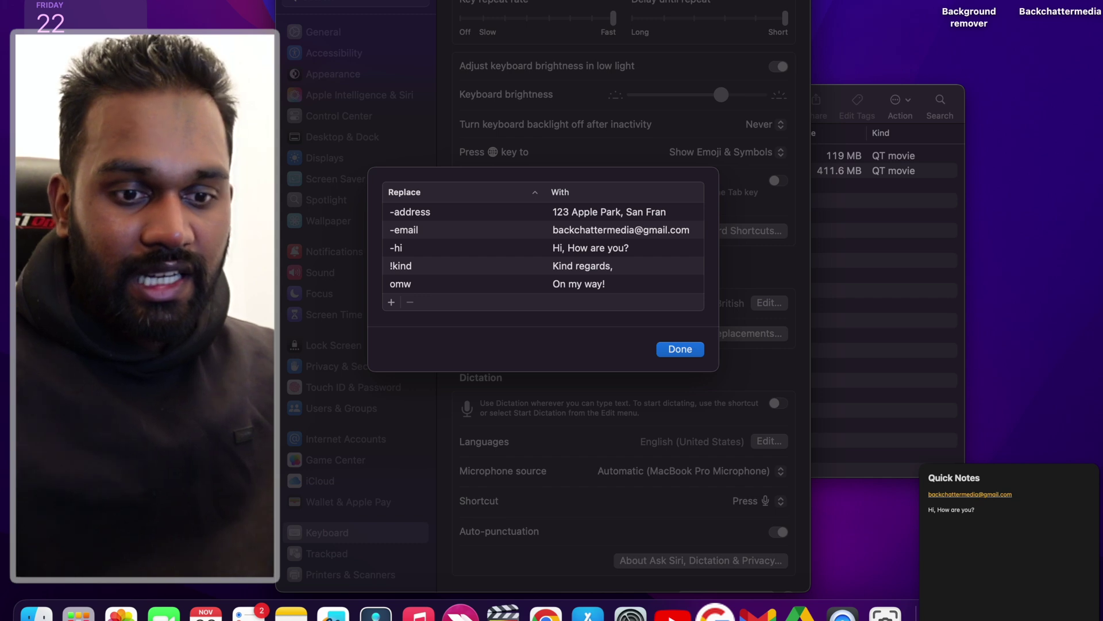
pyautogui.click(292, 613)
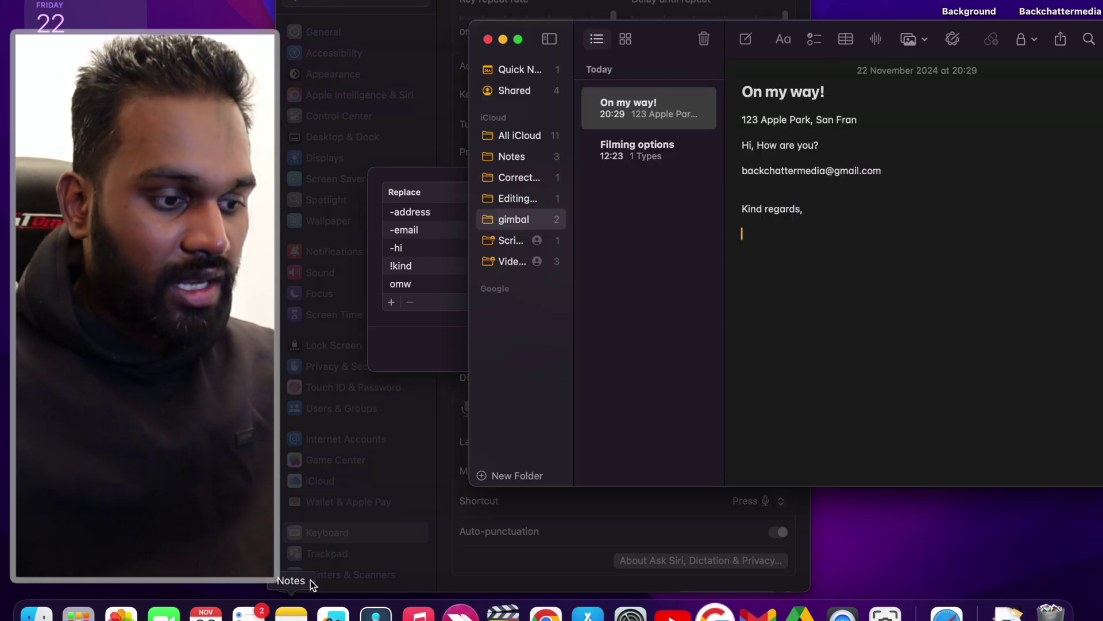
# Step: Clear the existing note text and try the -address and -email text replacement shortcuts on separate lines
pyautogui.moveTo(823, 221); pyautogui.dragTo(716, 58)
pyautogui.press('BackSpace')
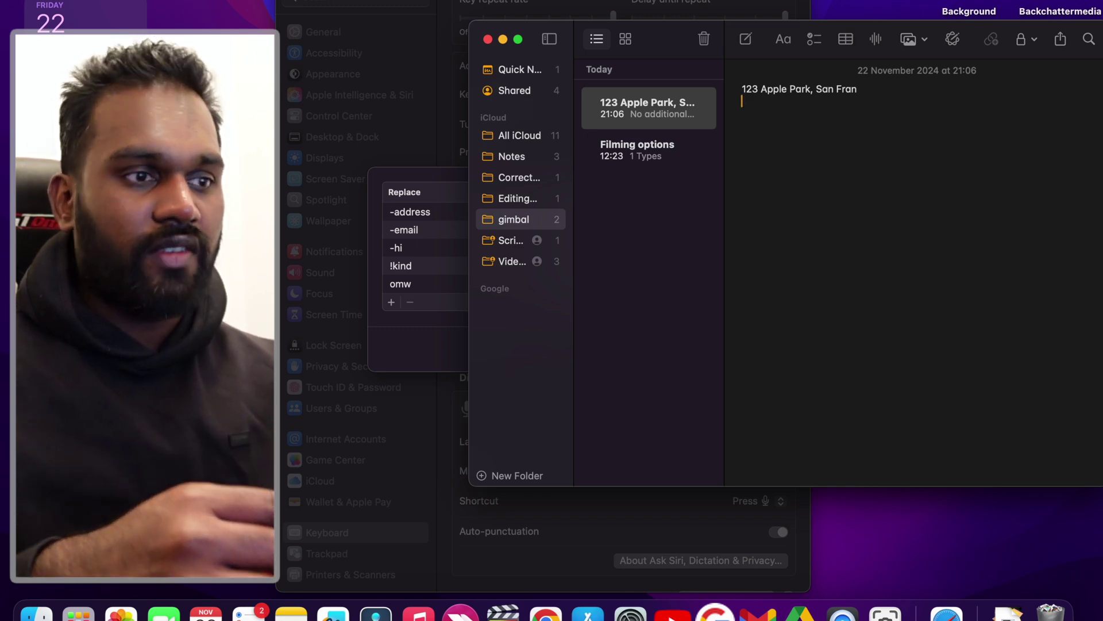
pyautogui.write('-email')
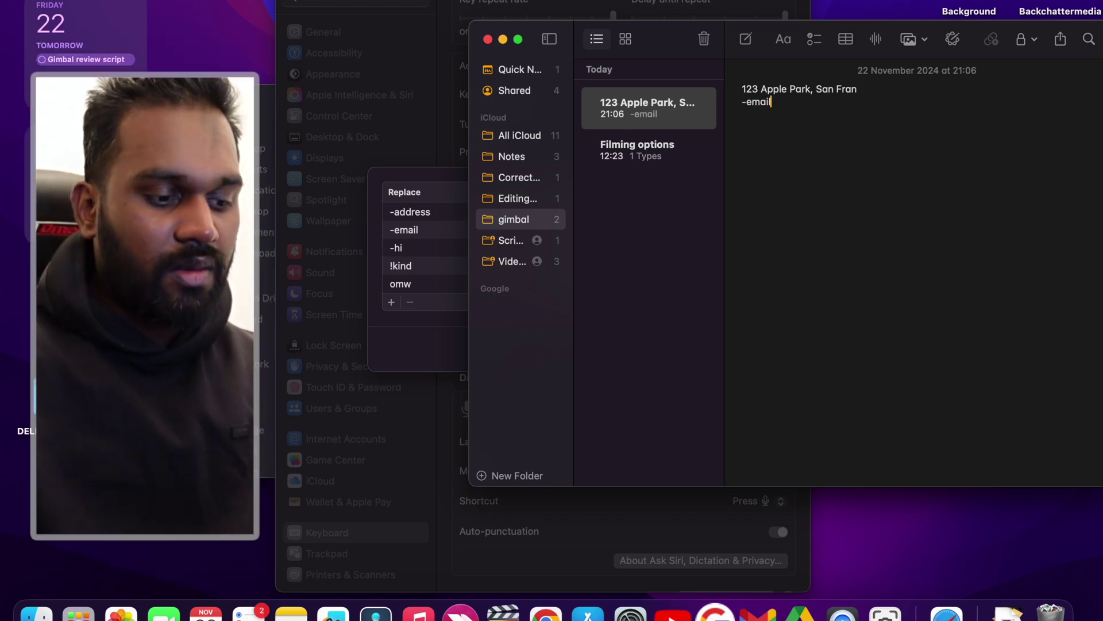
pyautogui.press('Return')
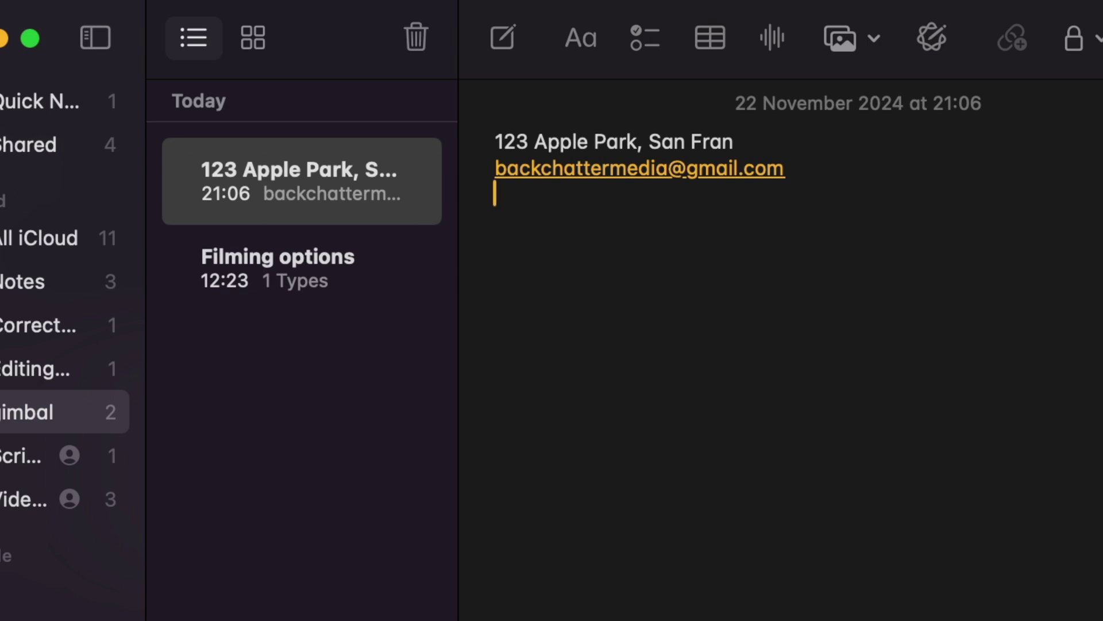
pyautogui.write('-')
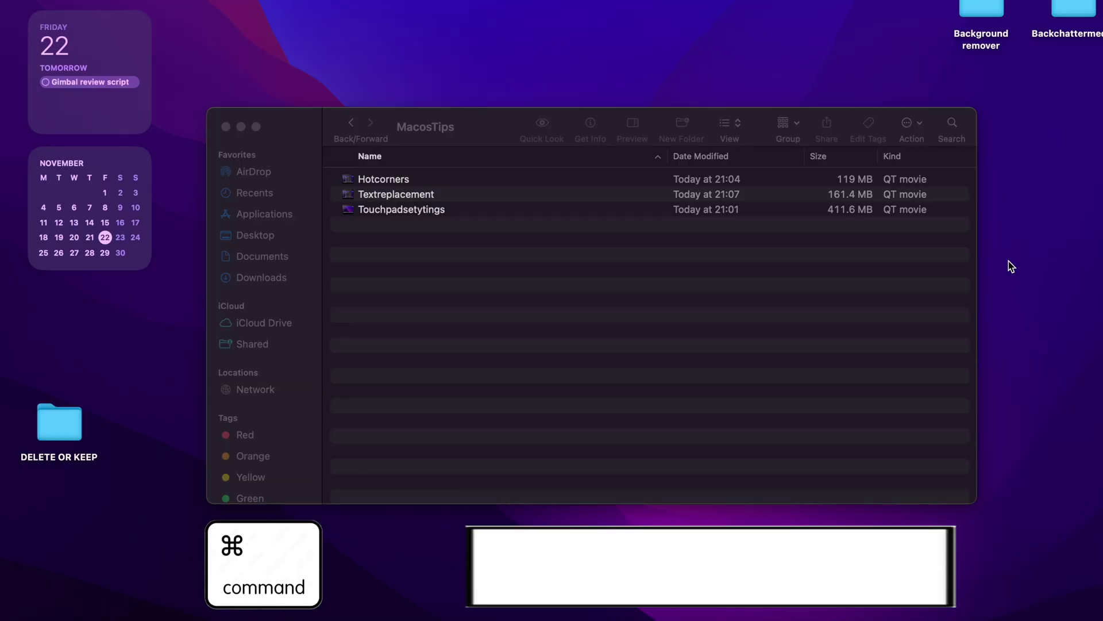
# Step: Open Spotlight Search, dismiss it, reopen it from its other entry point, and dismiss it again
pyautogui.press('super+space')
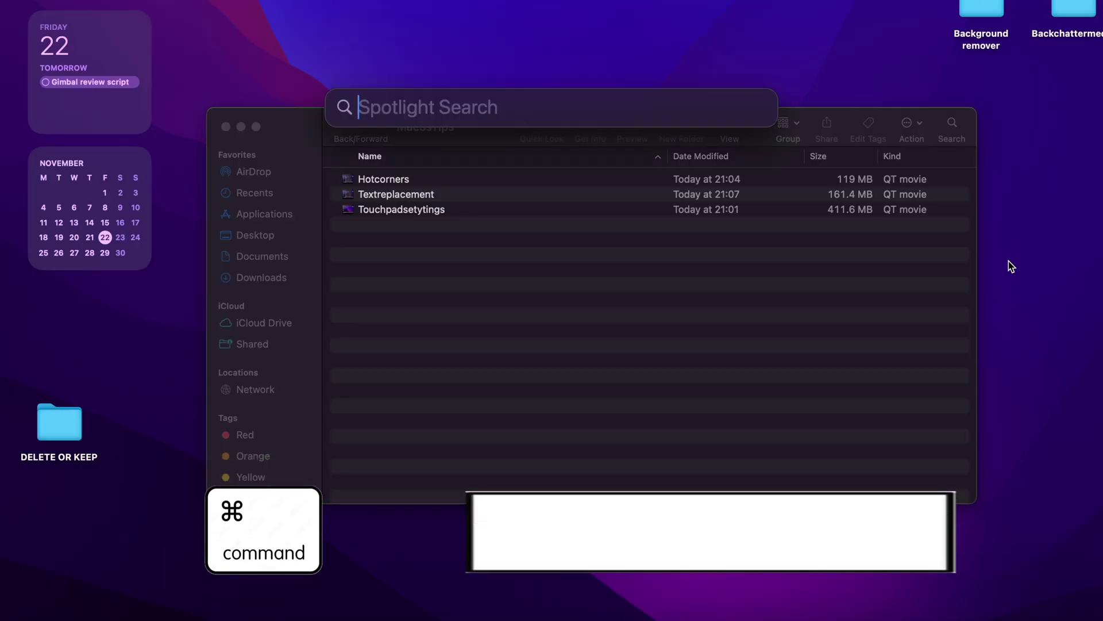
pyautogui.click(1031, 87)
pyautogui.click(966, 9)
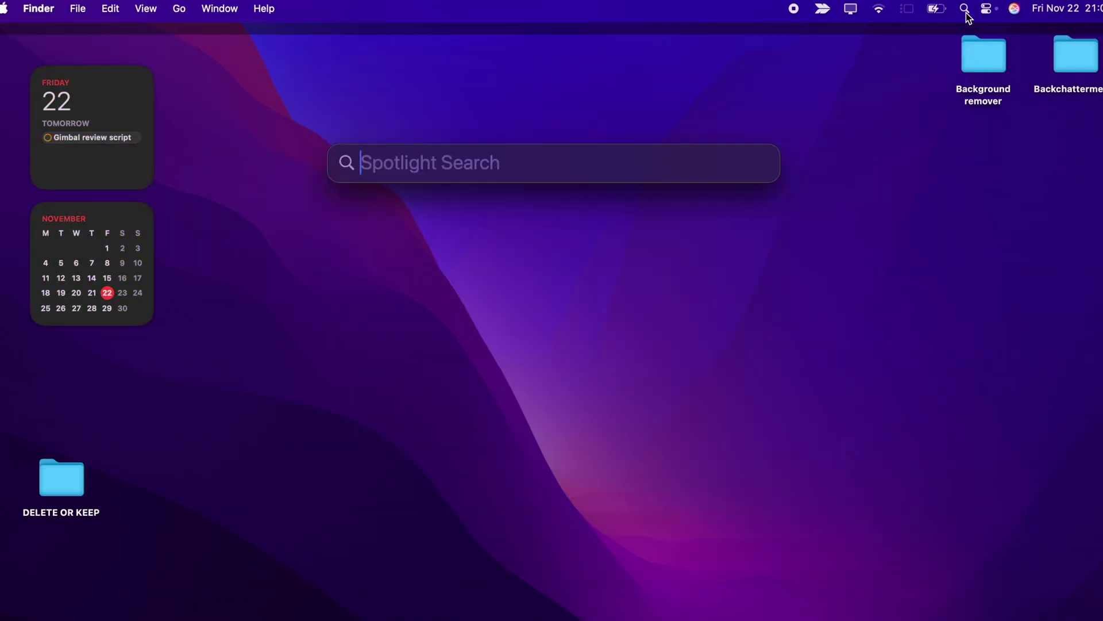
pyautogui.click(720, 450)
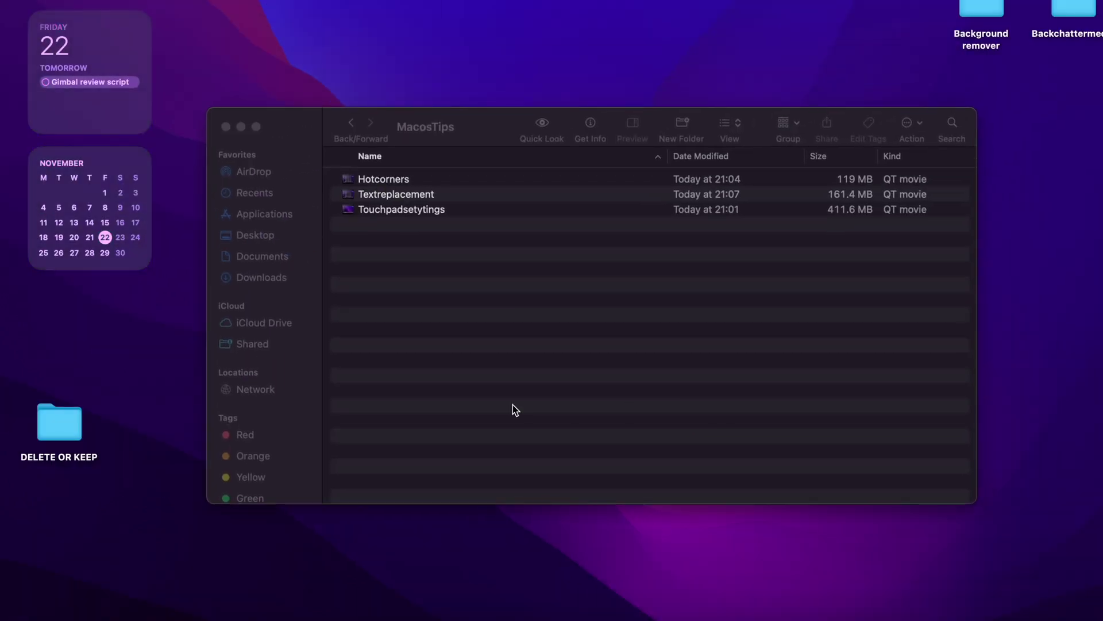
# Step: Search Spotlight for "flower" and look through the suggested results
pyautogui.click(499, 549)
pyautogui.press('super+space')
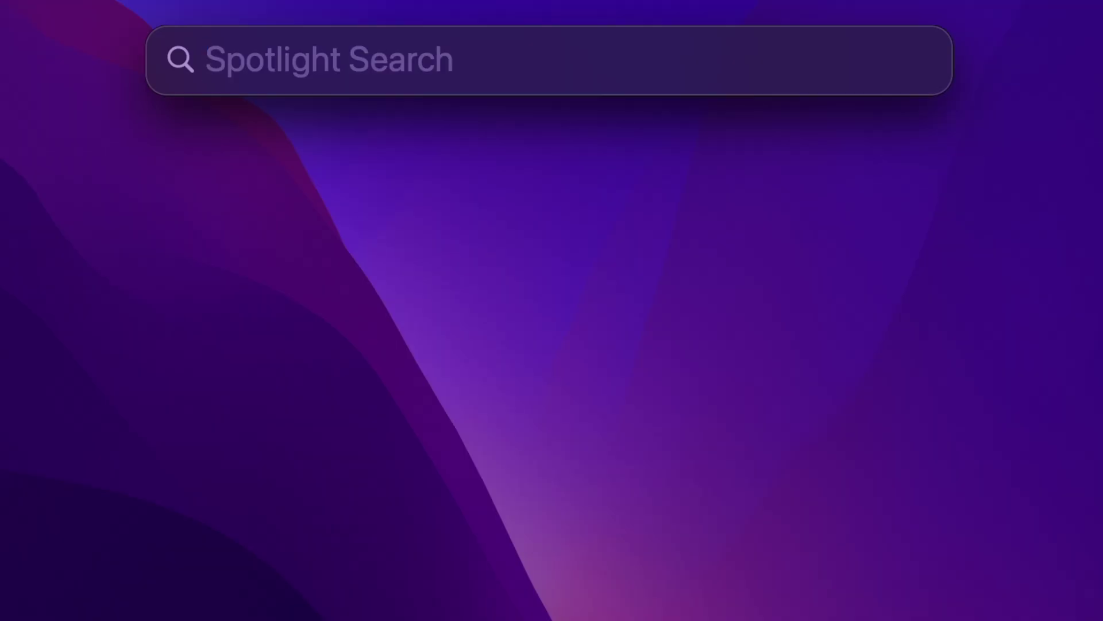
pyautogui.write('flower')
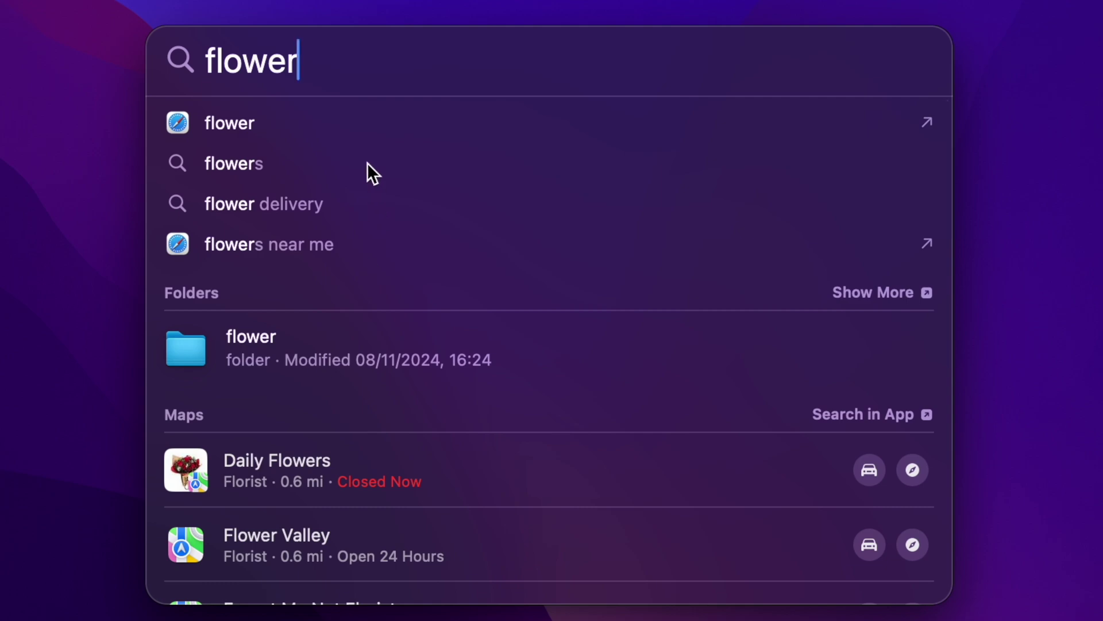
pyautogui.scroll(-15, 367, 161)
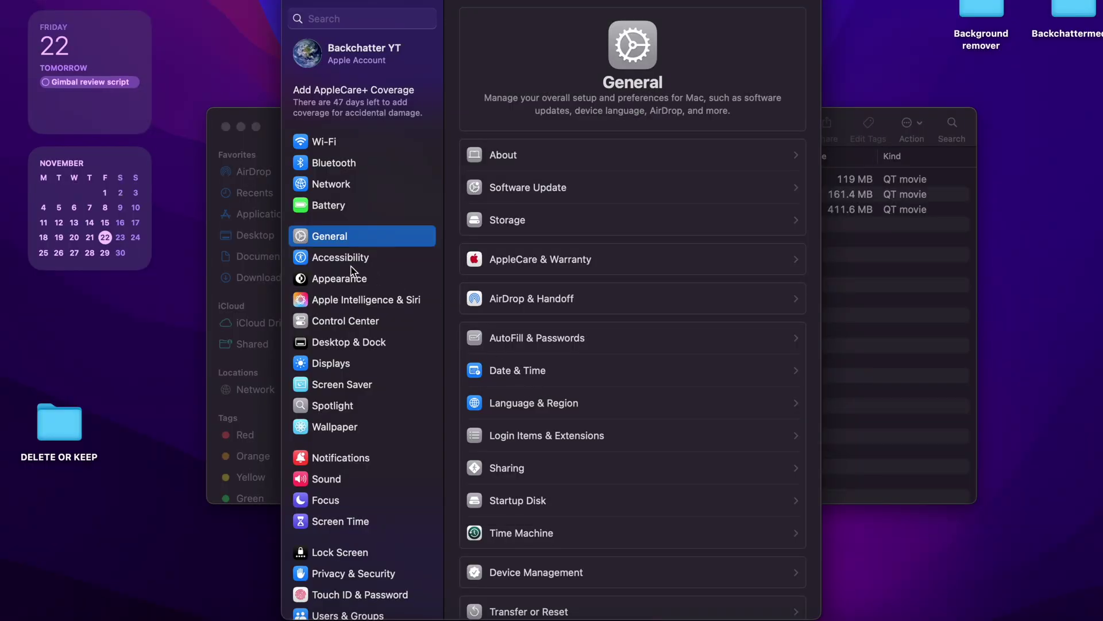
# Step: Exclude Calculator, Contacts, Conversion, Definition, Fonts, Movies, Other, Siri Suggestions, Tips and Websites from the Spotlight search results
pyautogui.click(318, 406)
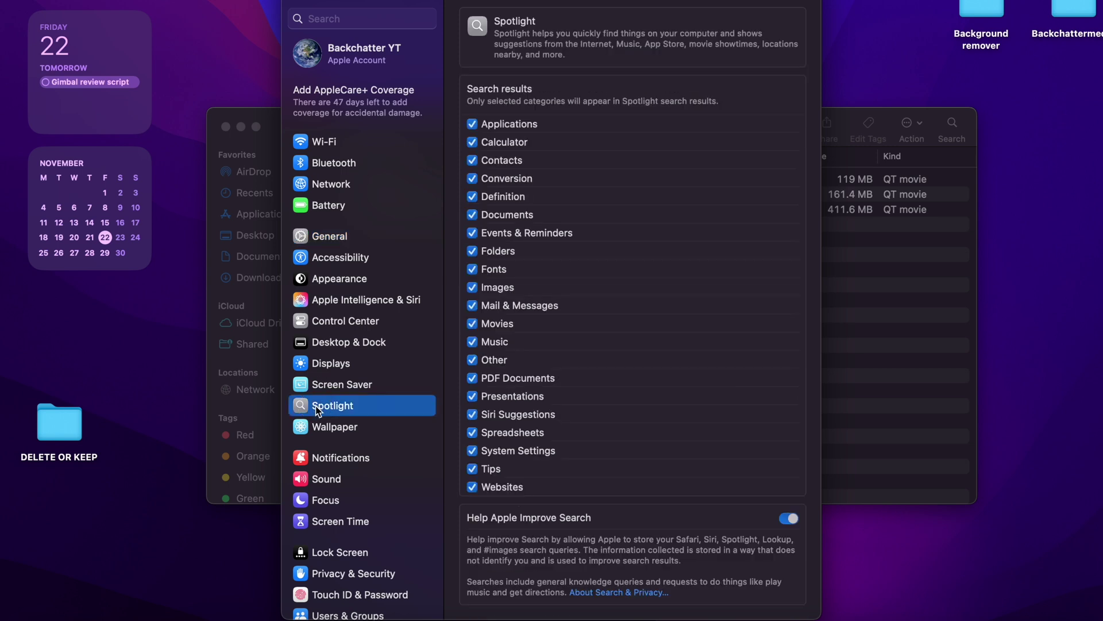
pyautogui.scroll(-1, 532, 225)
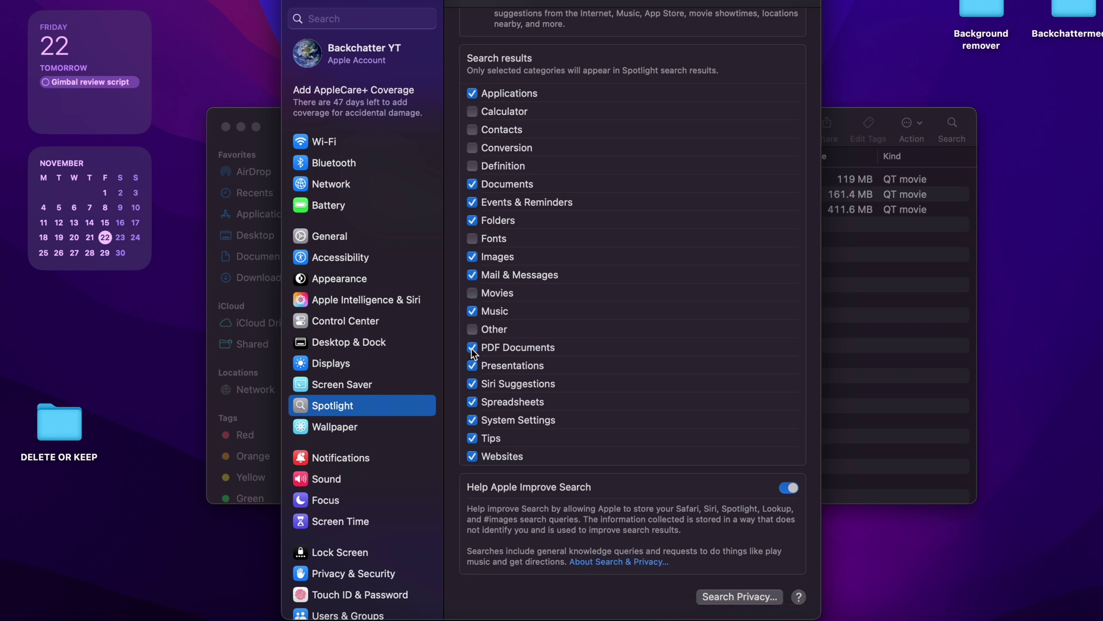
pyautogui.scroll(-2, 581, 419)
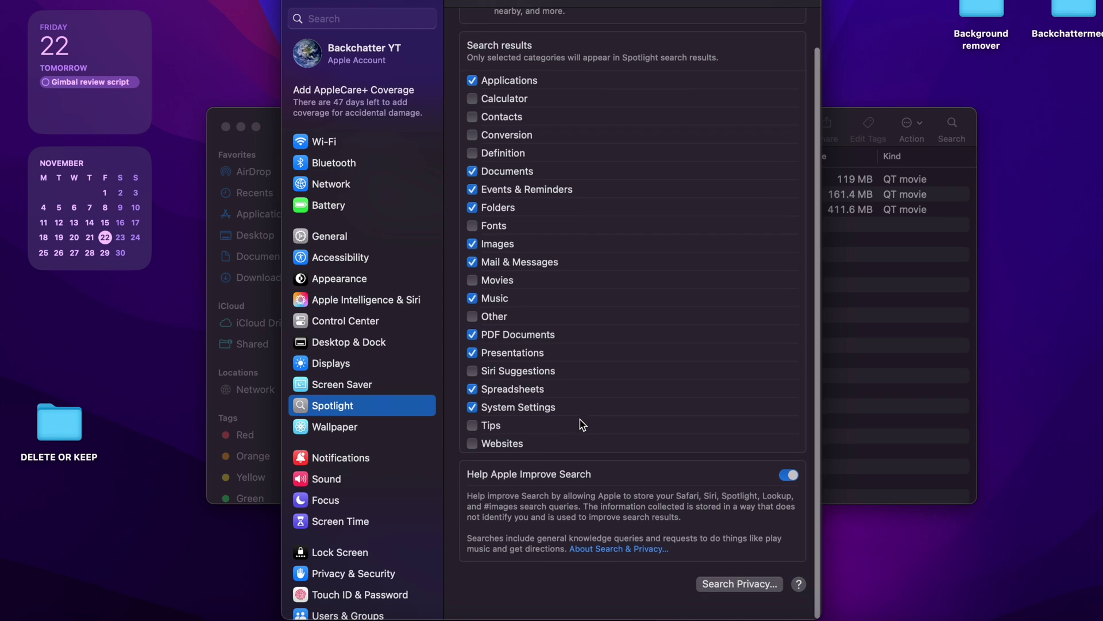
# Step: Close the settings and search Spotlight for "macbook" to try the reduced result categories
pyautogui.click(294, 2)
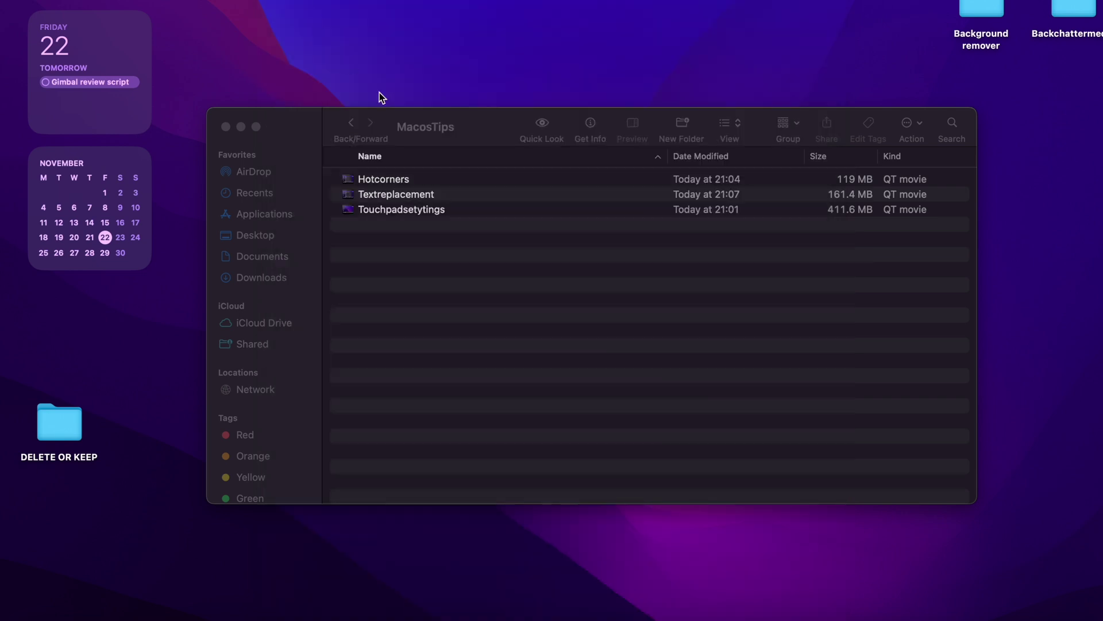
pyautogui.press('super+space')
pyautogui.write('macbook')
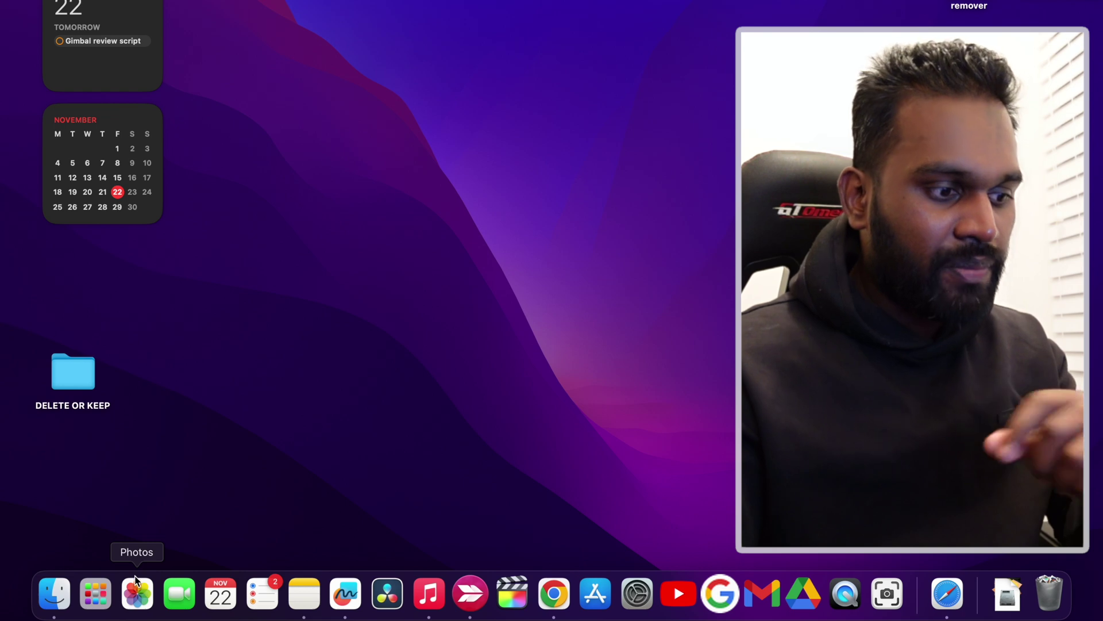
# Step: Remove the Photos and FaceTime icons from the Dock
pyautogui.rightClick(135, 589)
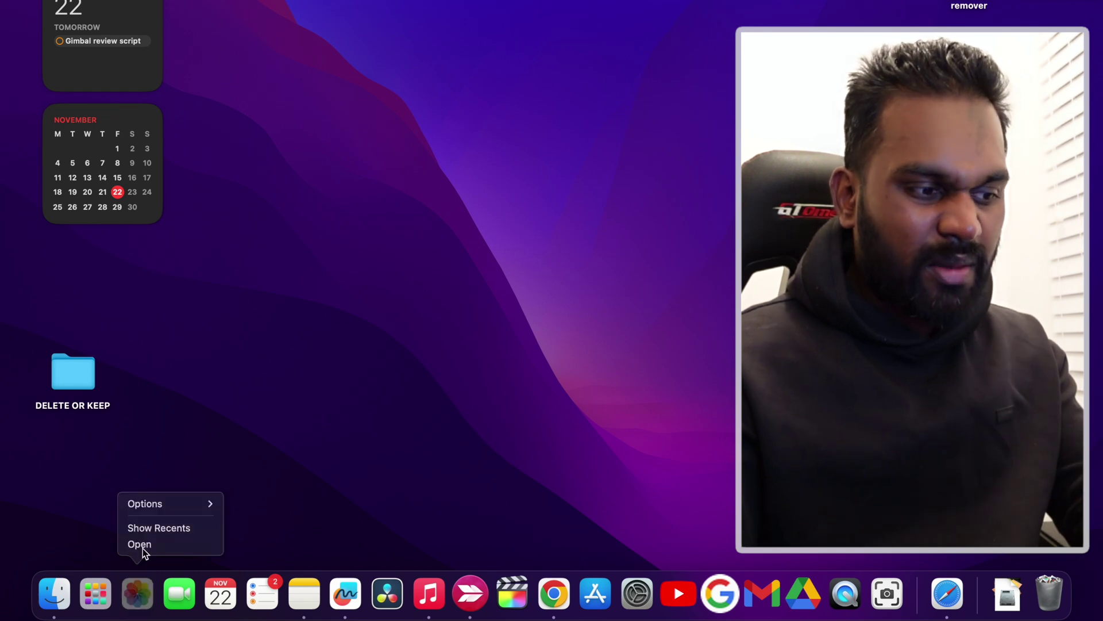
pyautogui.moveTo(165, 504)
pyautogui.click(248, 504)
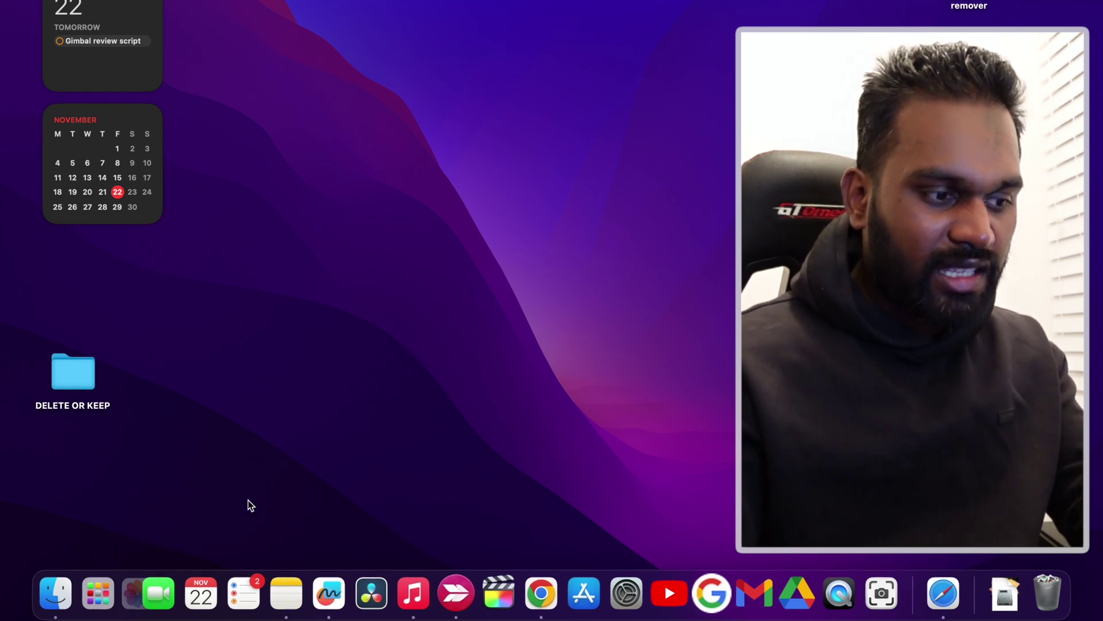
pyautogui.rightClick(154, 587)
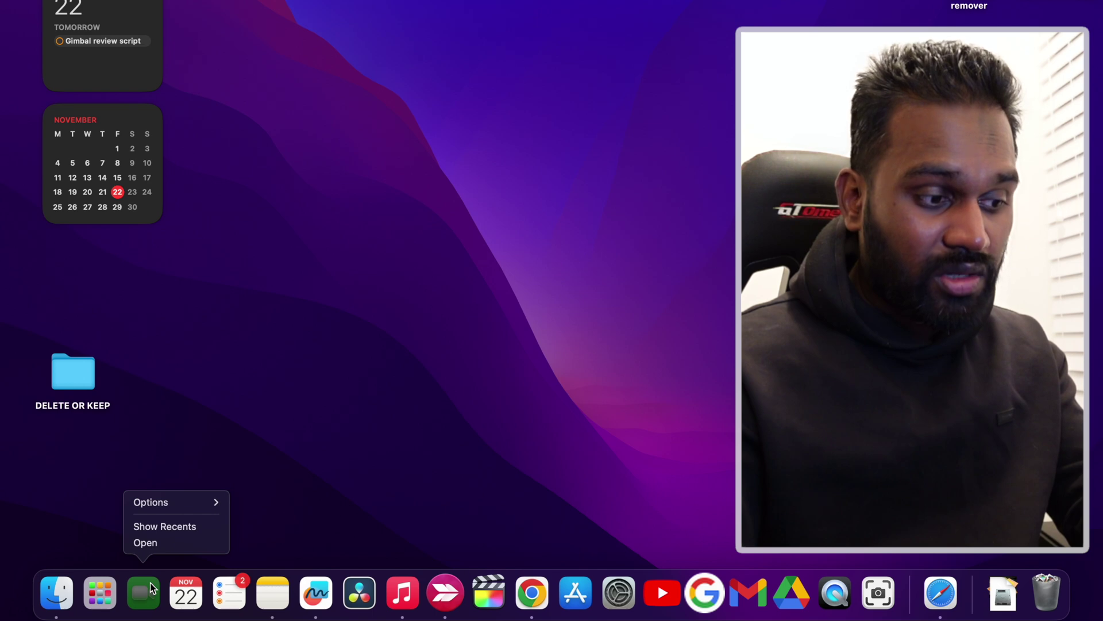
pyautogui.moveTo(184, 505)
pyautogui.click(256, 504)
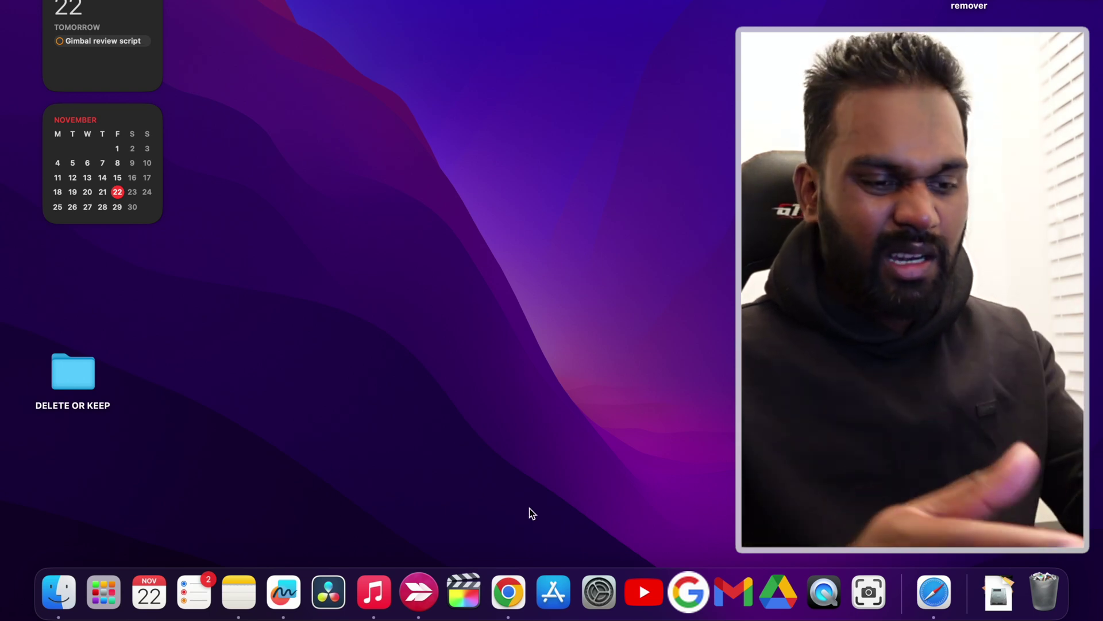
# Step: Open the Desktop & Dock settings and try smaller Dock sizes, ending at the smallest size with medium magnification
pyautogui.click(599, 592)
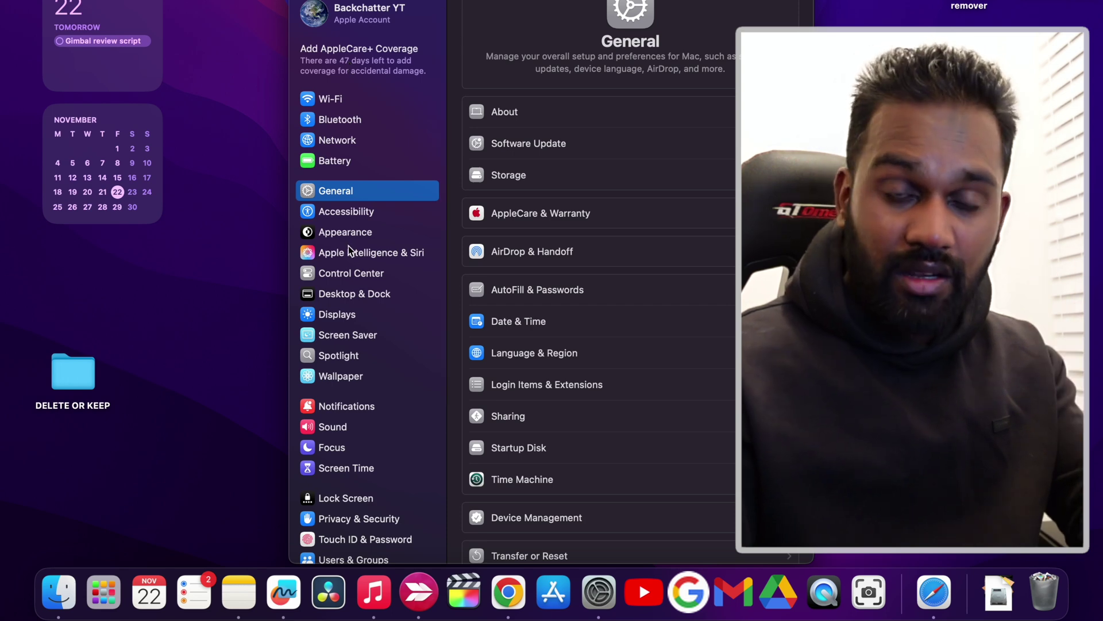
pyautogui.click(337, 295)
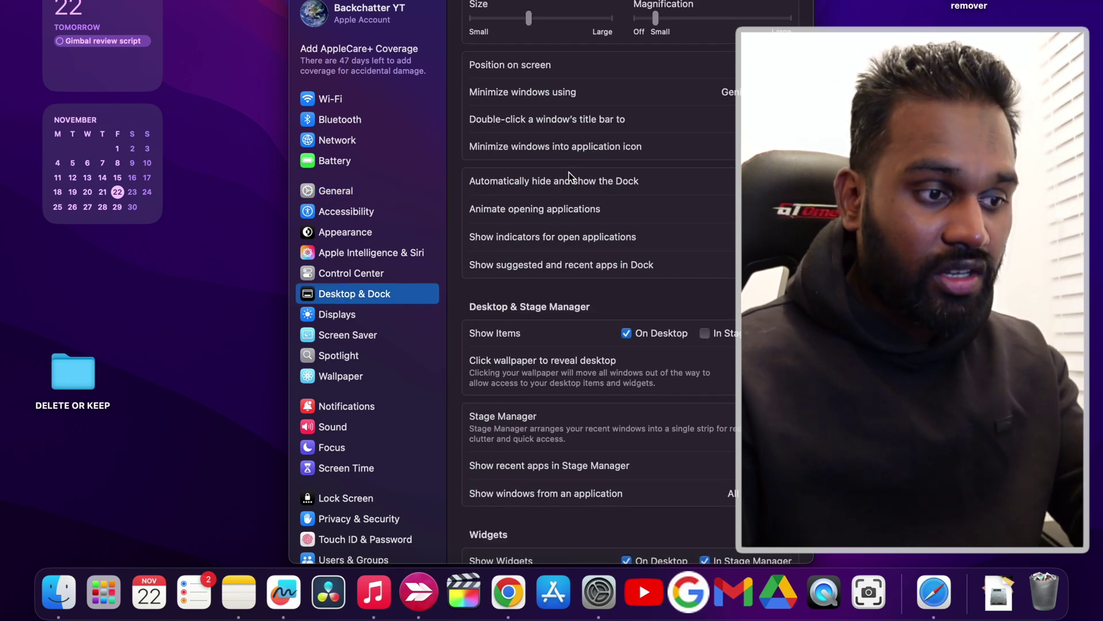
pyautogui.moveTo(530, 24); pyautogui.dragTo(487, 34)
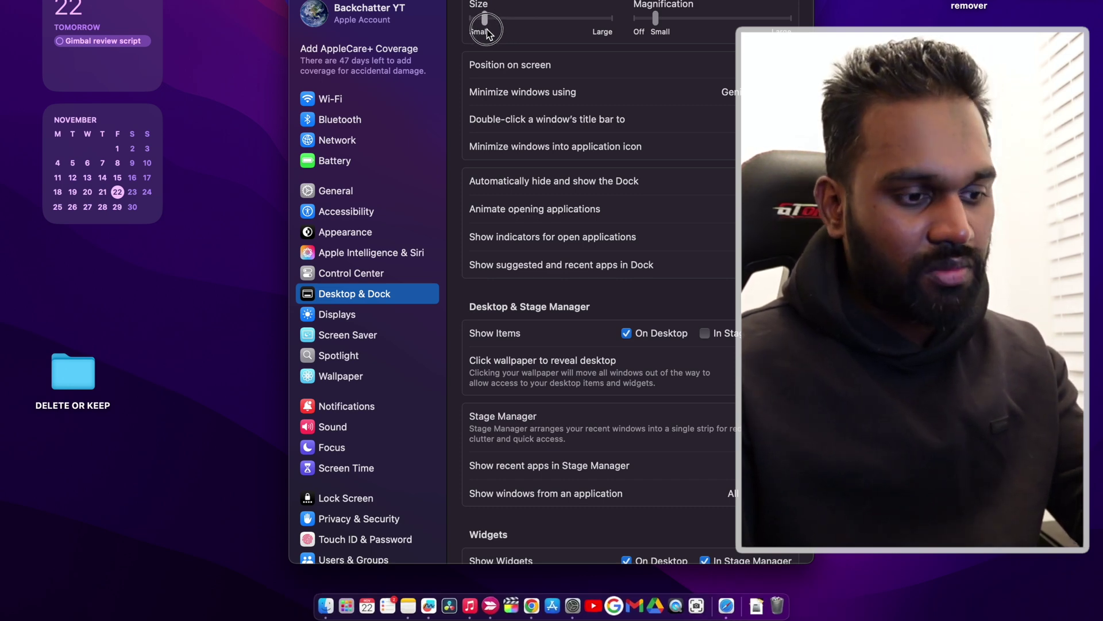
pyautogui.moveTo(487, 34); pyautogui.dragTo(496, 32)
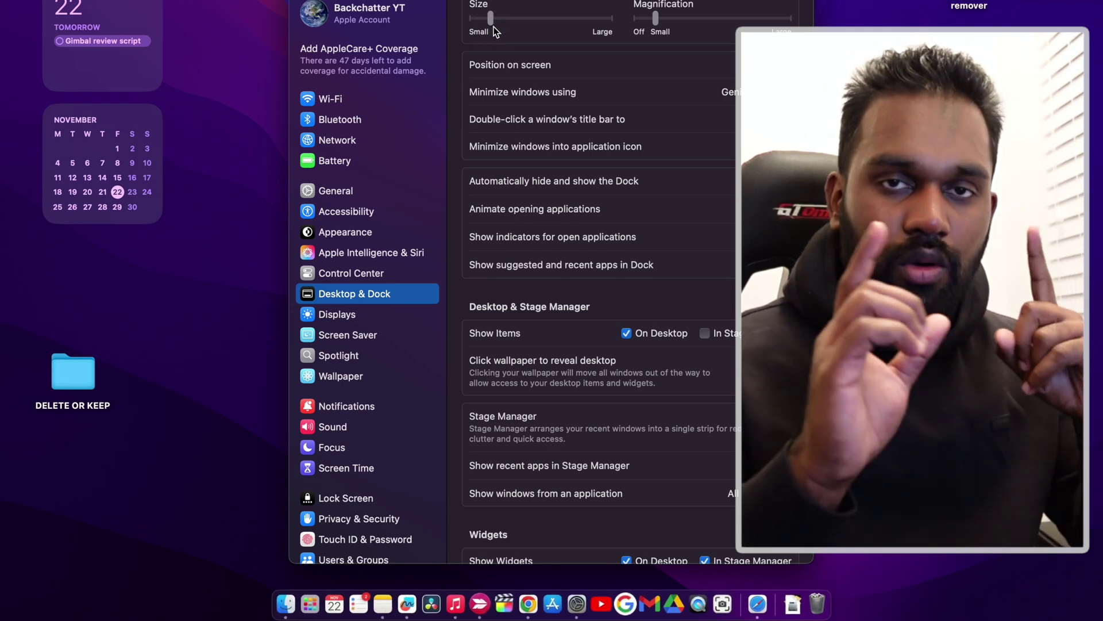
pyautogui.click(34, 585)
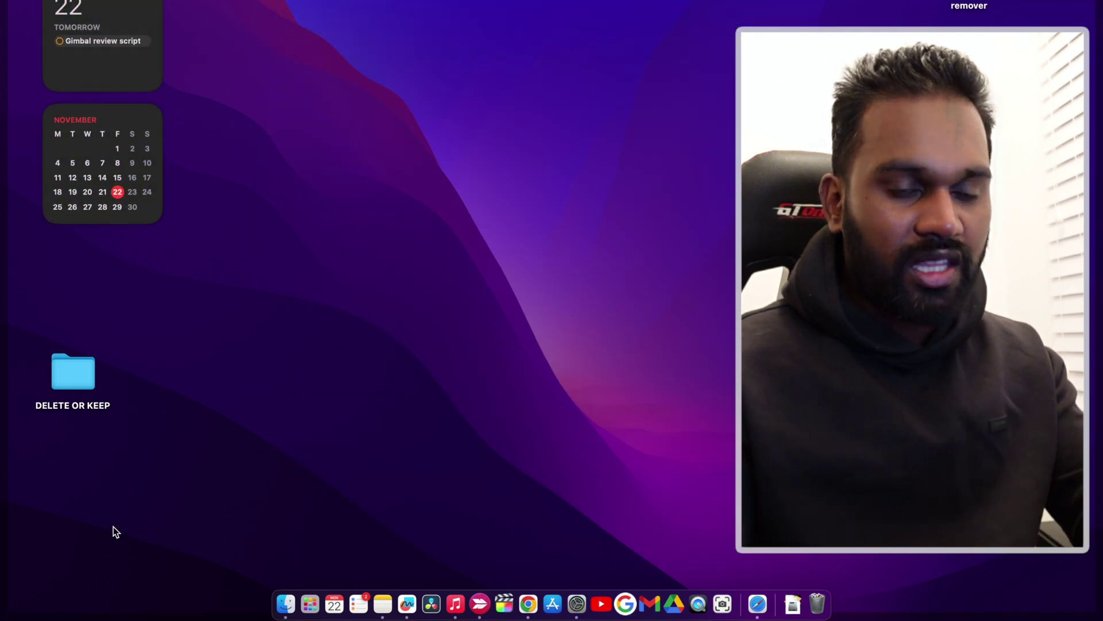
pyautogui.click(217, 512)
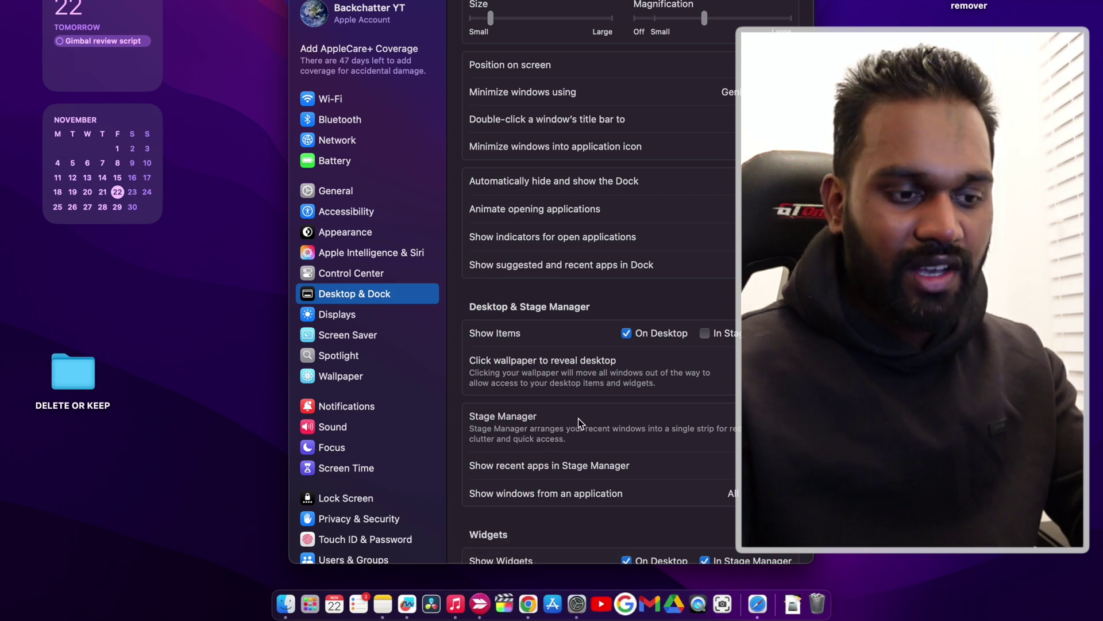
pyautogui.moveTo(492, 21); pyautogui.dragTo(472, 17)
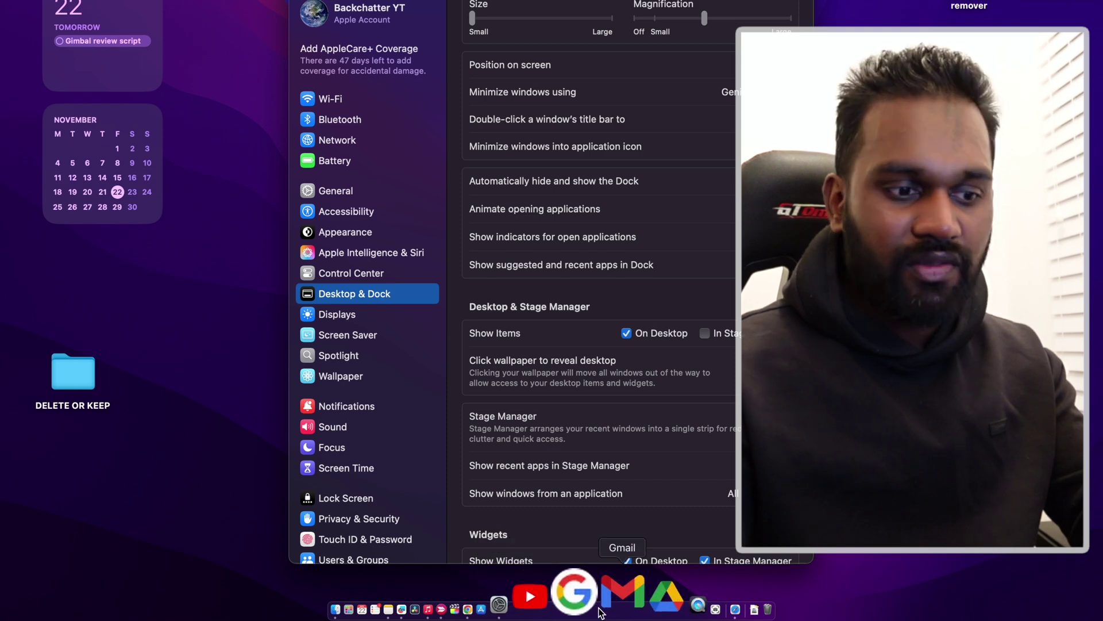
# Step: Try the Left and Right positions for the Dock and return it to Bottom
pyautogui.click(781, 67)
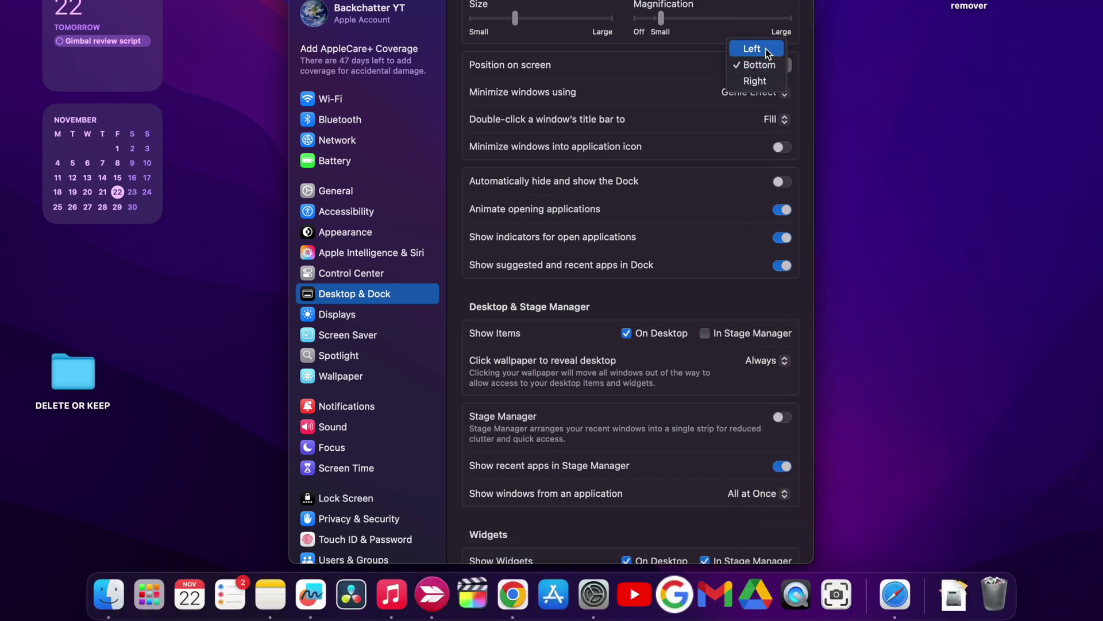
pyautogui.click(753, 49)
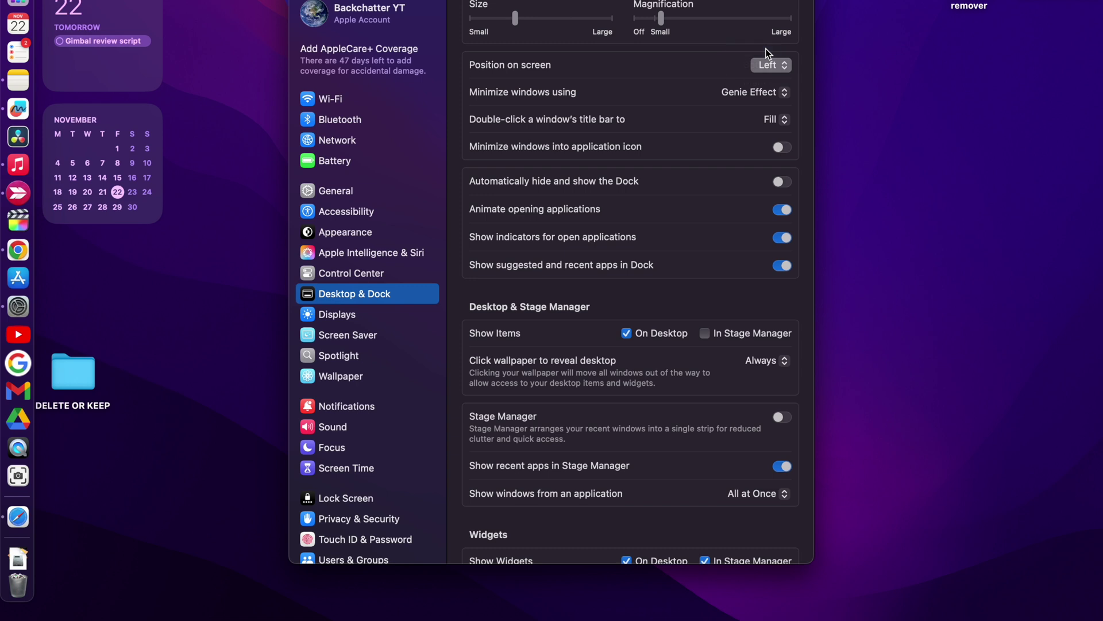
pyautogui.click(769, 69)
pyautogui.click(771, 95)
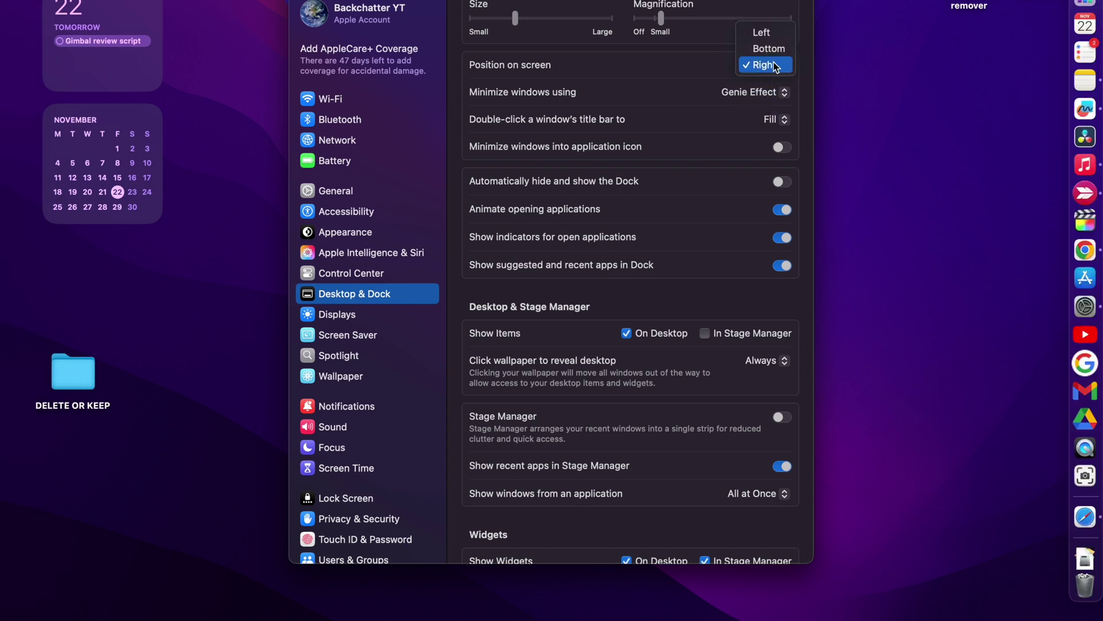
pyautogui.click(771, 50)
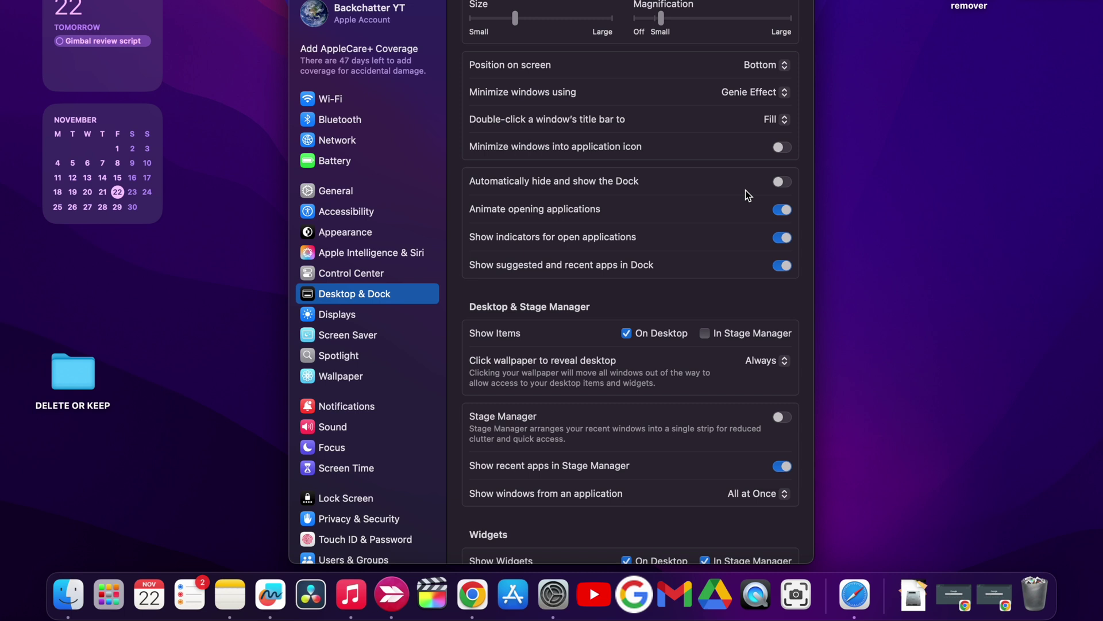
# Step: Turn on automatic hiding and showing of the Dock, and try it by revealing the Dock and opening Chrome
pyautogui.click(781, 183)
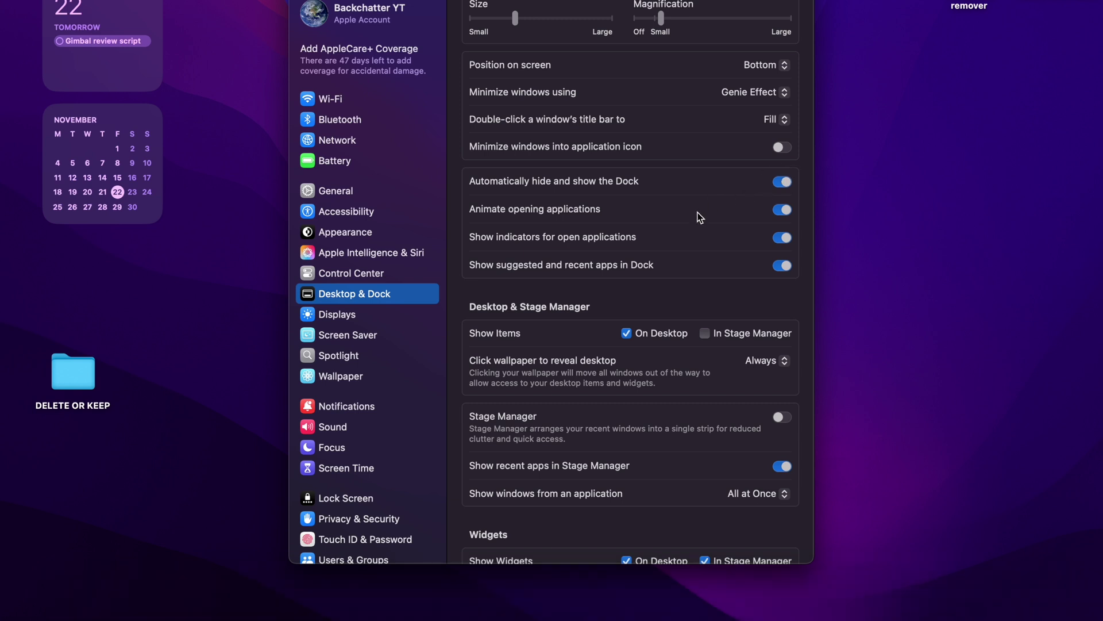
pyautogui.moveTo(594, 603)
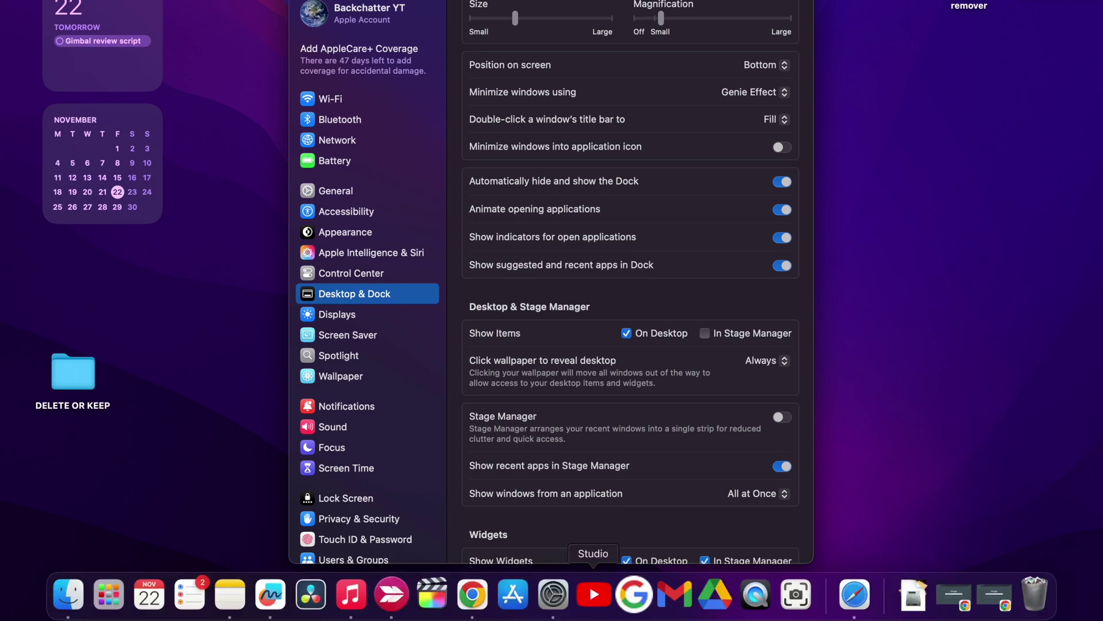
pyautogui.click(493, 594)
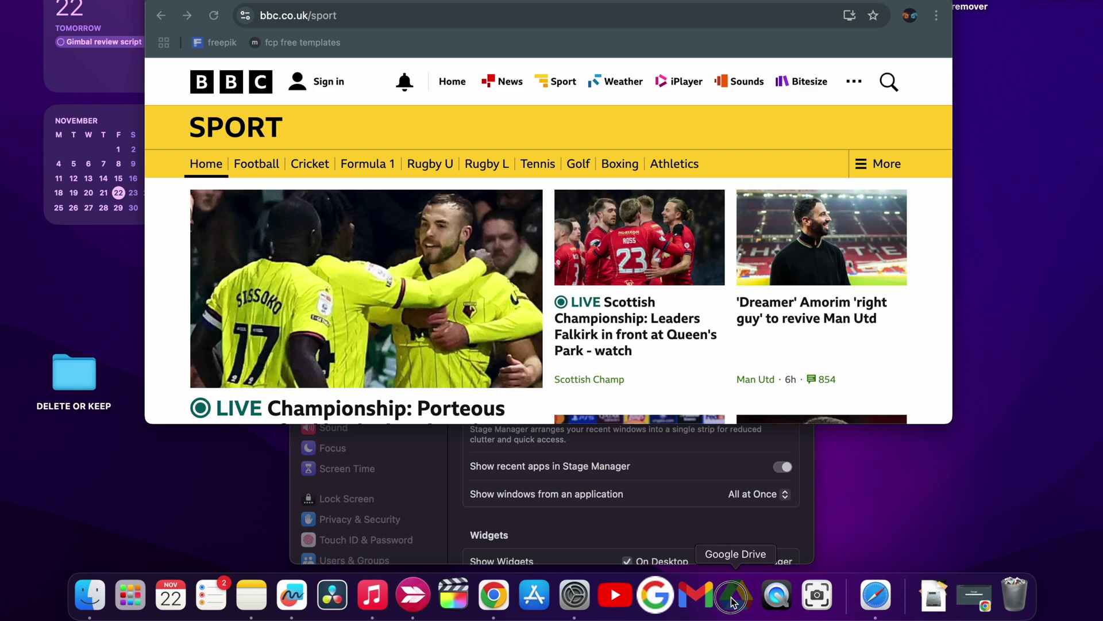
# Step: Rearrange the Dock icons by moving Google Drive ahead of YouTube and Chrome next to System Settings
pyautogui.moveTo(579, 595); pyautogui.dragTo(581, 594)
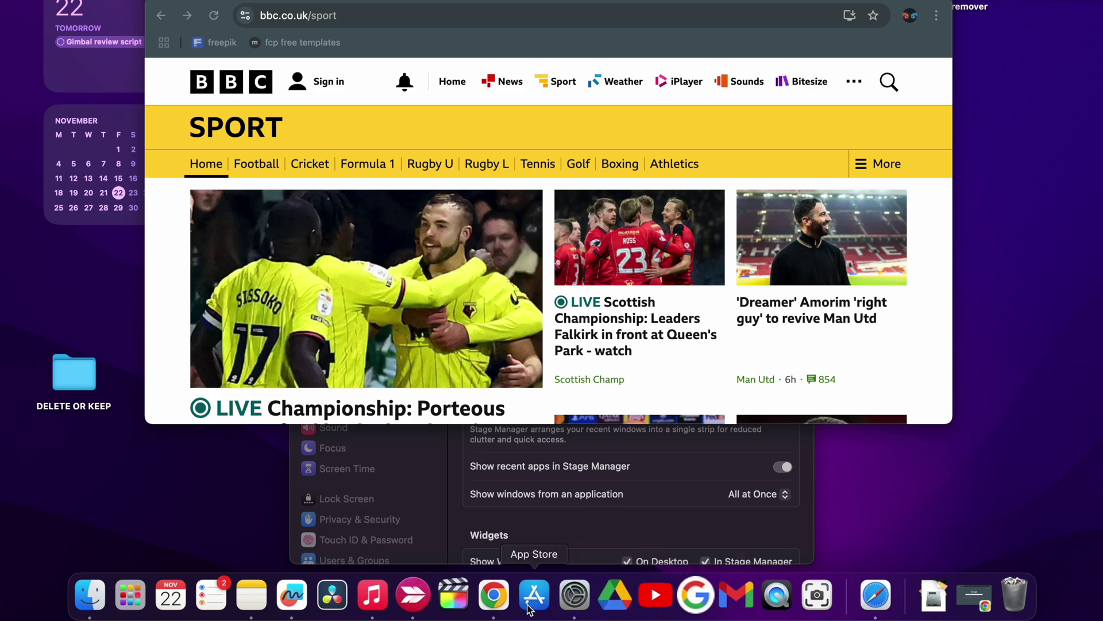
pyautogui.moveTo(494, 595); pyautogui.dragTo(578, 595)
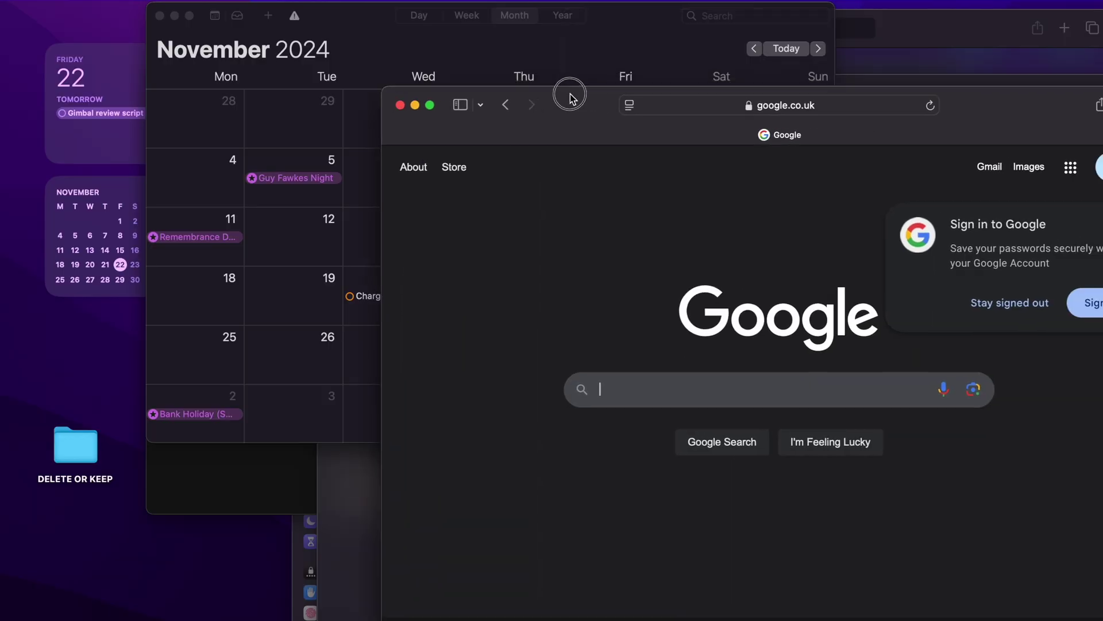
# Step: Make the Finder MacosTips window and the Safari Google window separate full-screen spaces in Mission Control
pyautogui.moveTo(570, 96); pyautogui.dragTo(497, 77)
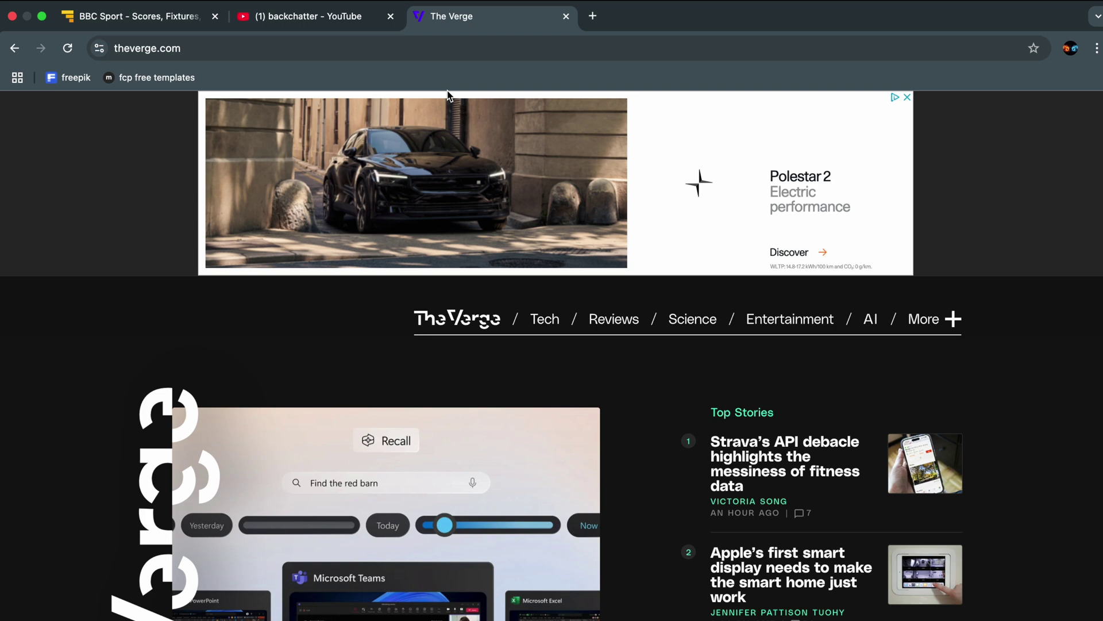
pyautogui.hotkey('ctrl', 'Up')
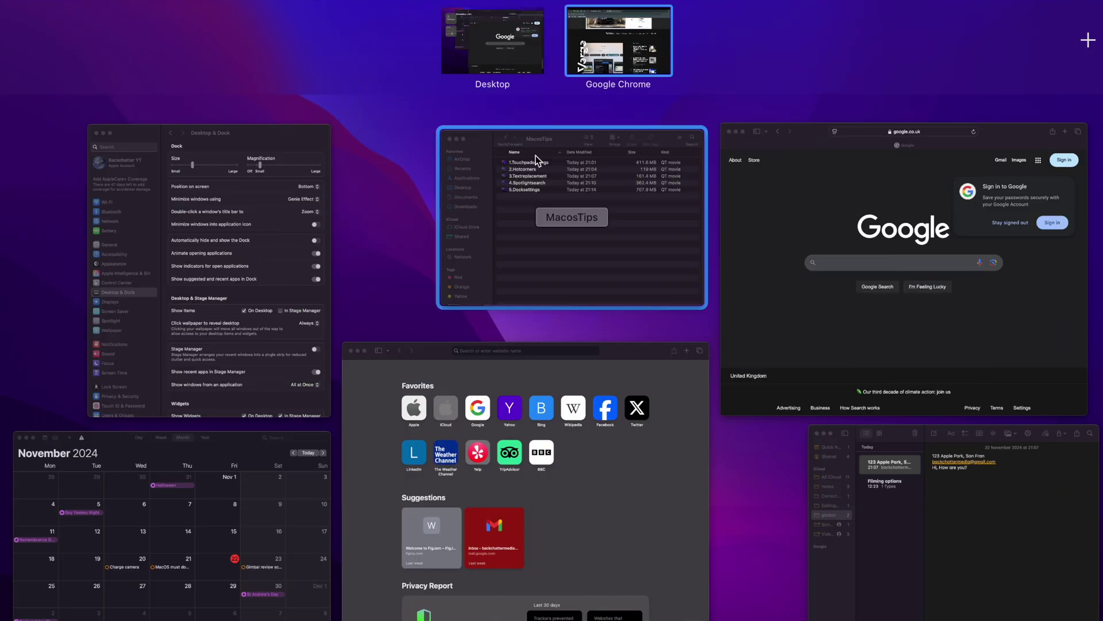
pyautogui.moveTo(536, 178); pyautogui.dragTo(693, 35)
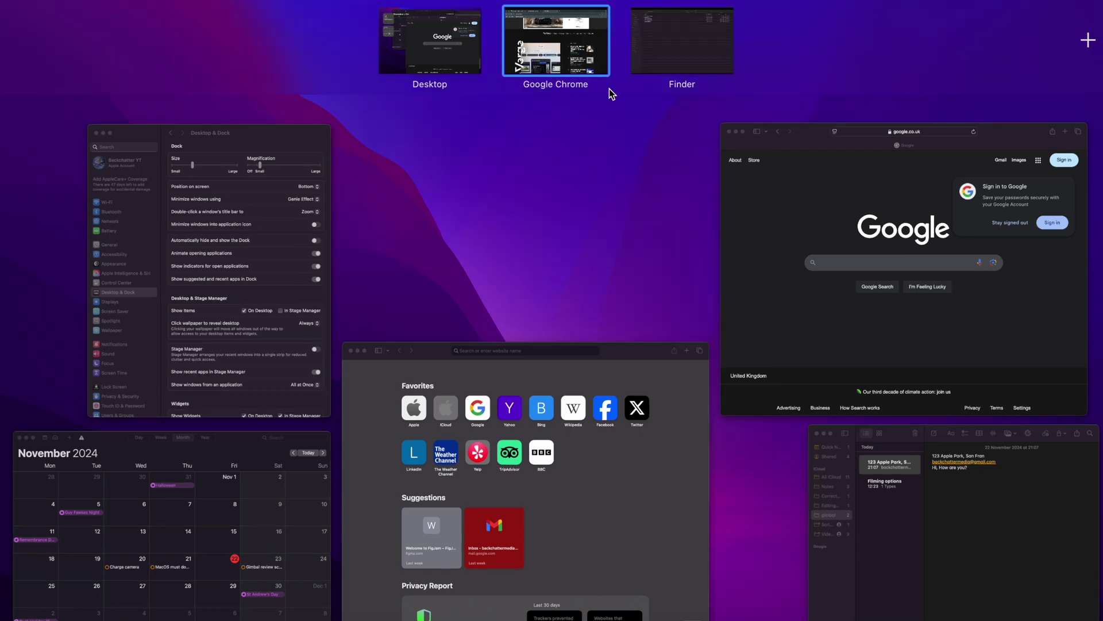
pyautogui.moveTo(892, 180); pyautogui.dragTo(773, 21)
# Step: Add two new desktops in Mission Control and move the System Settings window to Desktop 2
pyautogui.click(1097, 48)
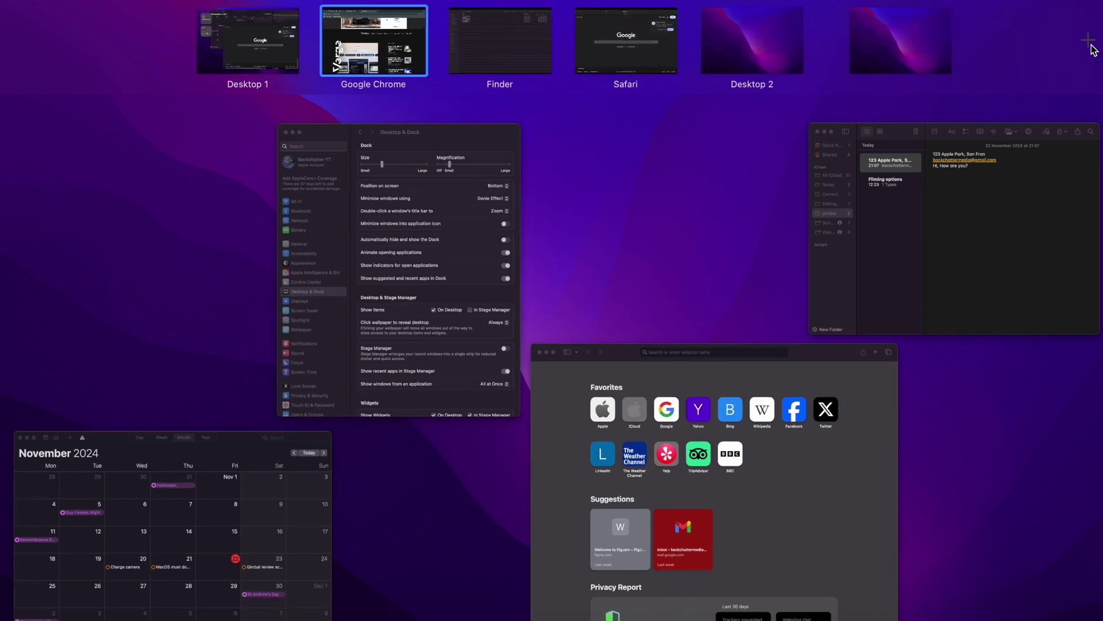
pyautogui.moveTo(413, 308); pyautogui.dragTo(742, 58)
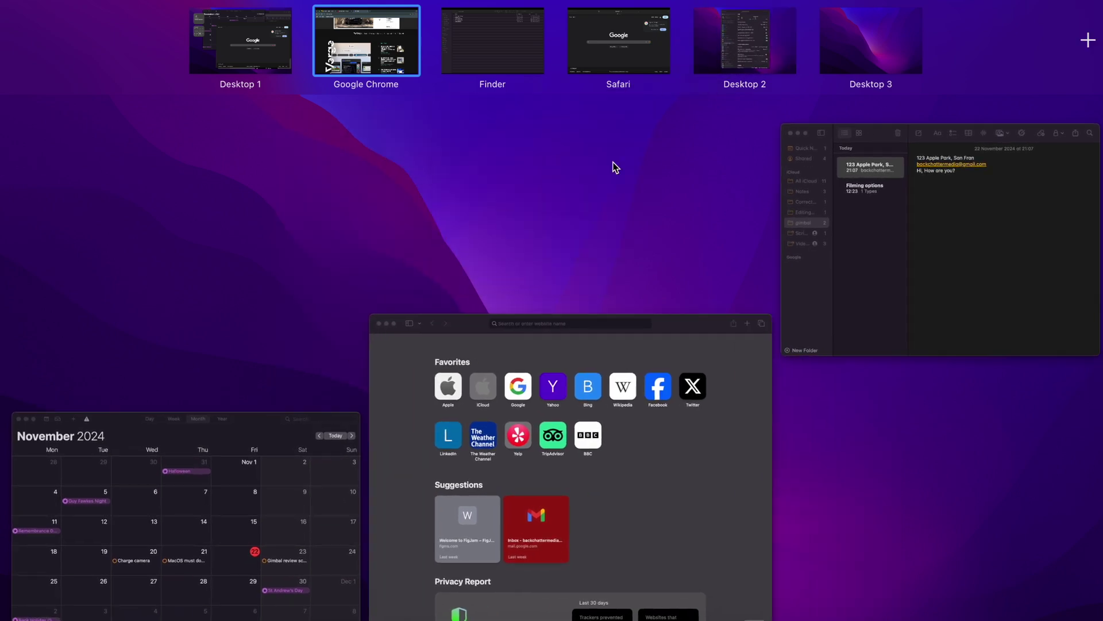
pyautogui.click(542, 230)
# Step: Move forward and back through the desktops and full-screen spaces, returning to full-screen Chrome
pyautogui.hotkey('ctrl', 'Right')
pyautogui.hotkey('ctrl', 'Right')
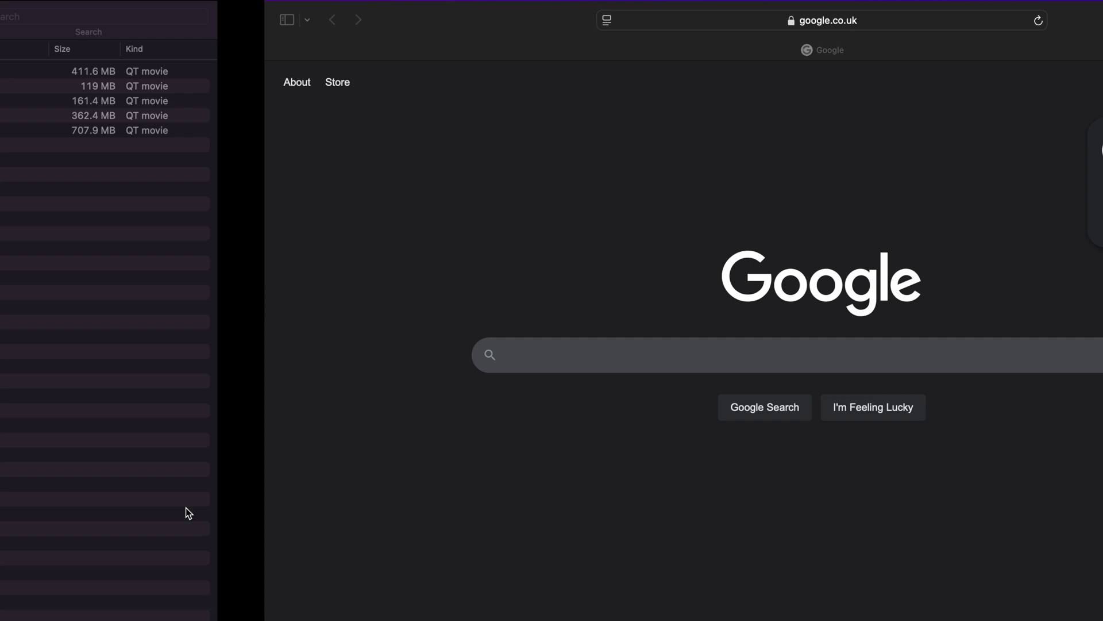
pyautogui.hotkey('ctrl', 'Right')
pyautogui.hotkey('ctrl', 'Left')
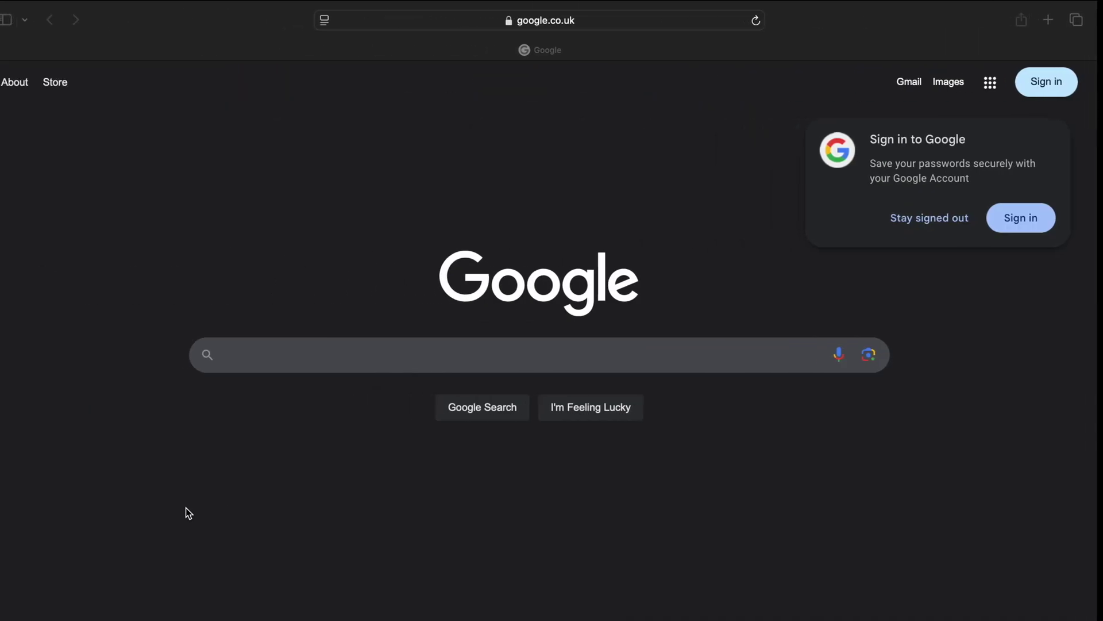
pyautogui.hotkey('ctrl', 'Left')
pyautogui.hotkey('ctrl', 'Left')
pyautogui.hotkey('ctrl', 'Left')
pyautogui.hotkey('ctrl', 'Right')
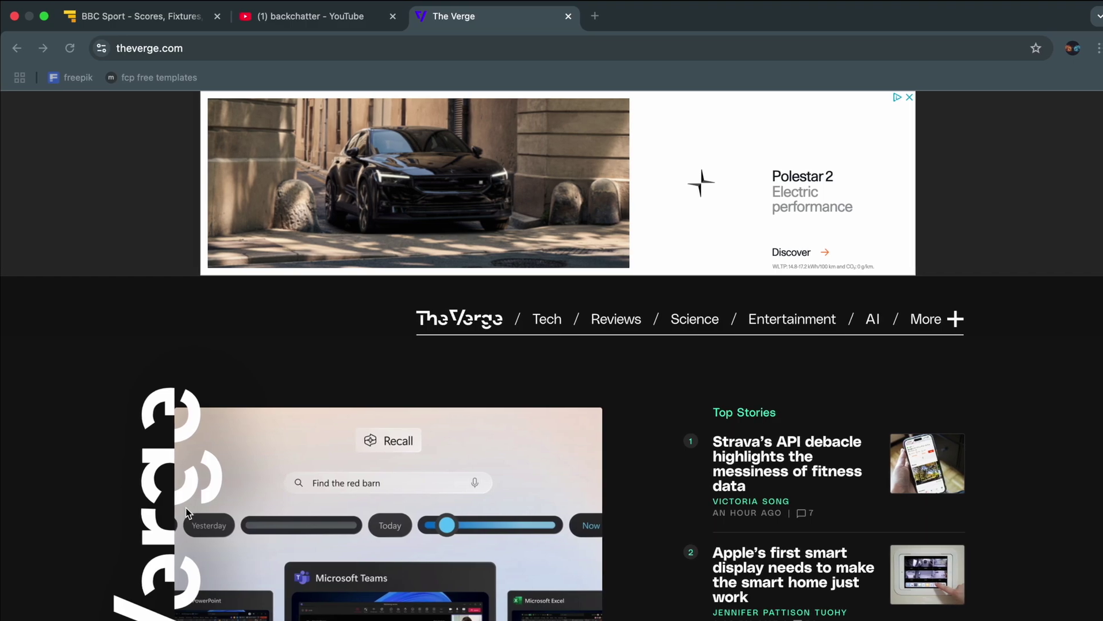
# Step: Pair the Safari Favorites window with Chrome and Calendar with full-screen Safari as split-screen spaces, and open the Safari and Calendar pair
pyautogui.hotkey('ctrl', 'Up')
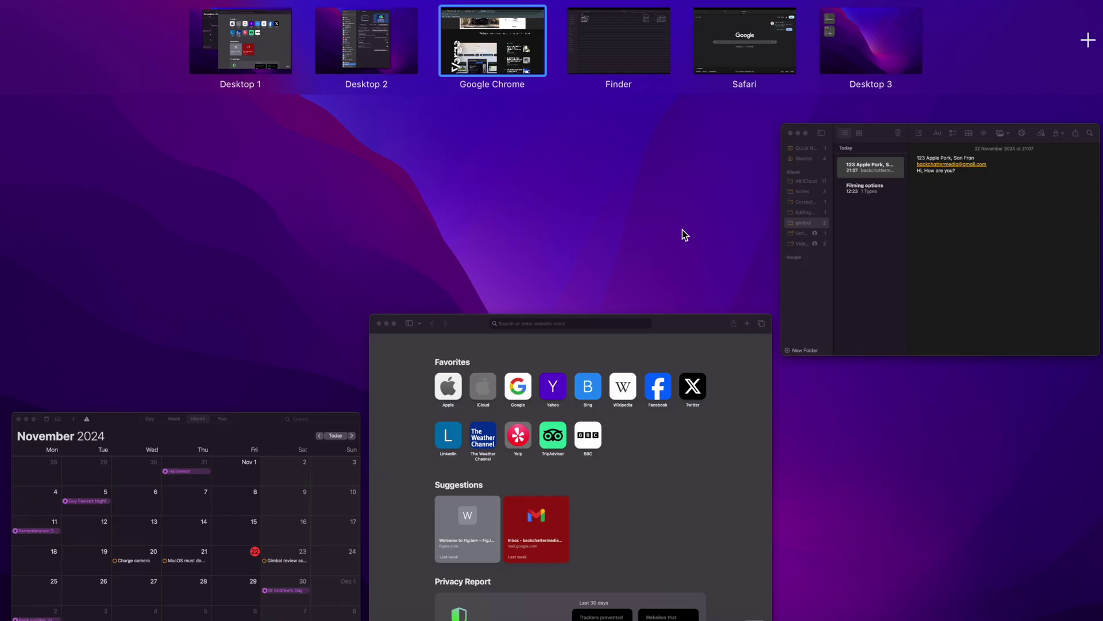
pyautogui.moveTo(687, 73)
pyautogui.moveTo(517, 65)
pyautogui.moveTo(525, 414); pyautogui.dragTo(516, 46)
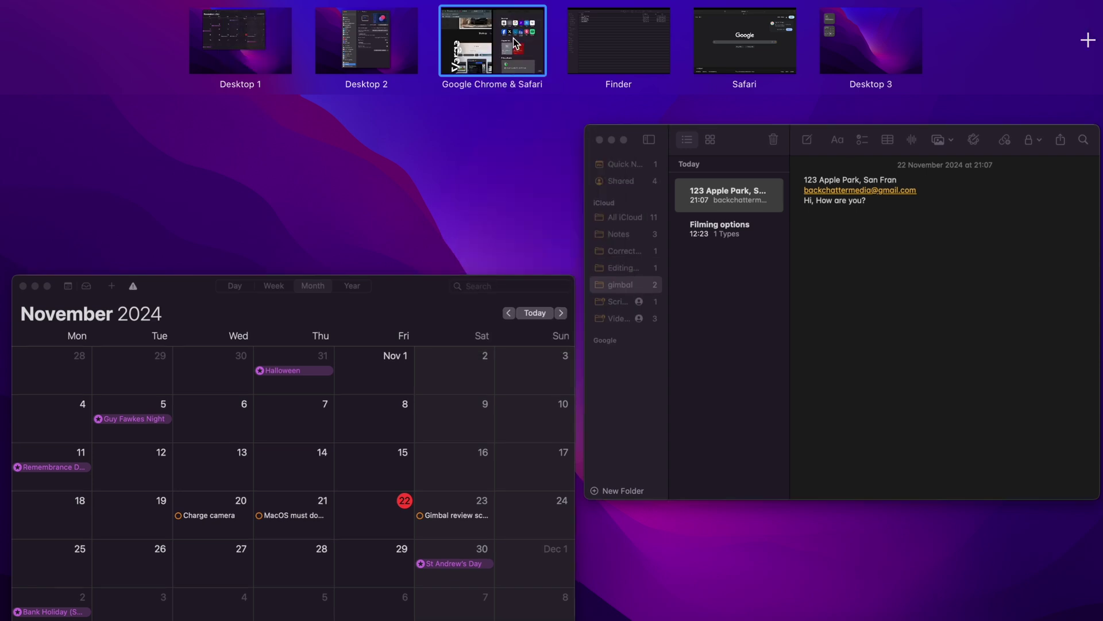
pyautogui.moveTo(377, 312); pyautogui.dragTo(787, 22)
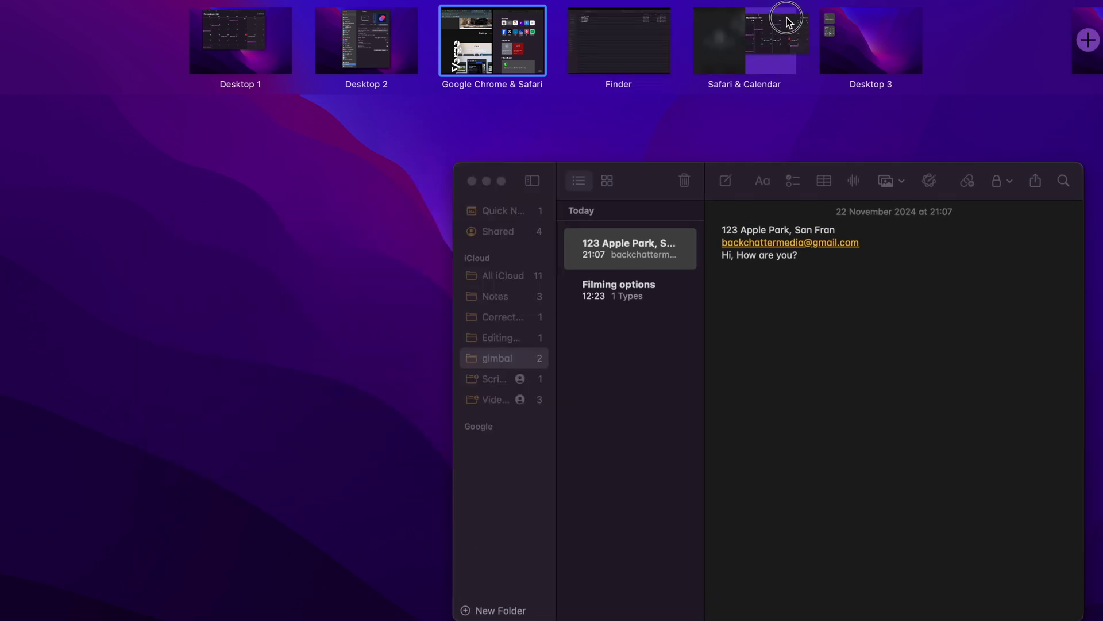
pyautogui.click(773, 36)
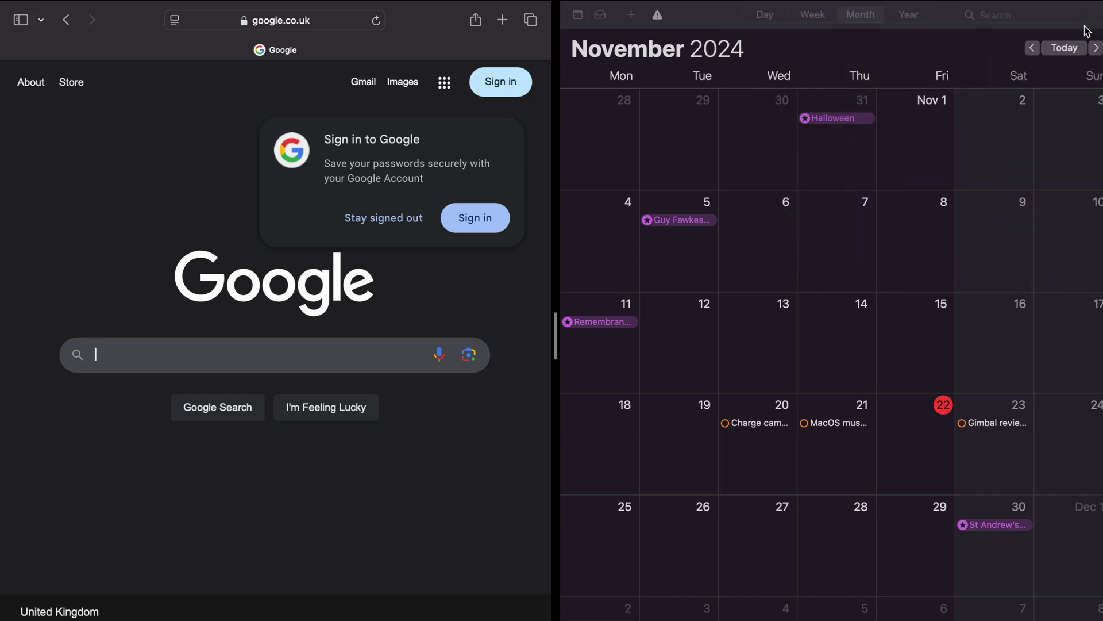
# Step: Move back through the spaces to the desktop showing the Trackpad More Gestures settings, and return one space forward
pyautogui.hotkey('ctrl', 'Left')
pyautogui.hotkey('ctrl', 'Left')
pyautogui.hotkey('ctrl', 'Left')
pyautogui.hotkey('ctrl', 'Left')
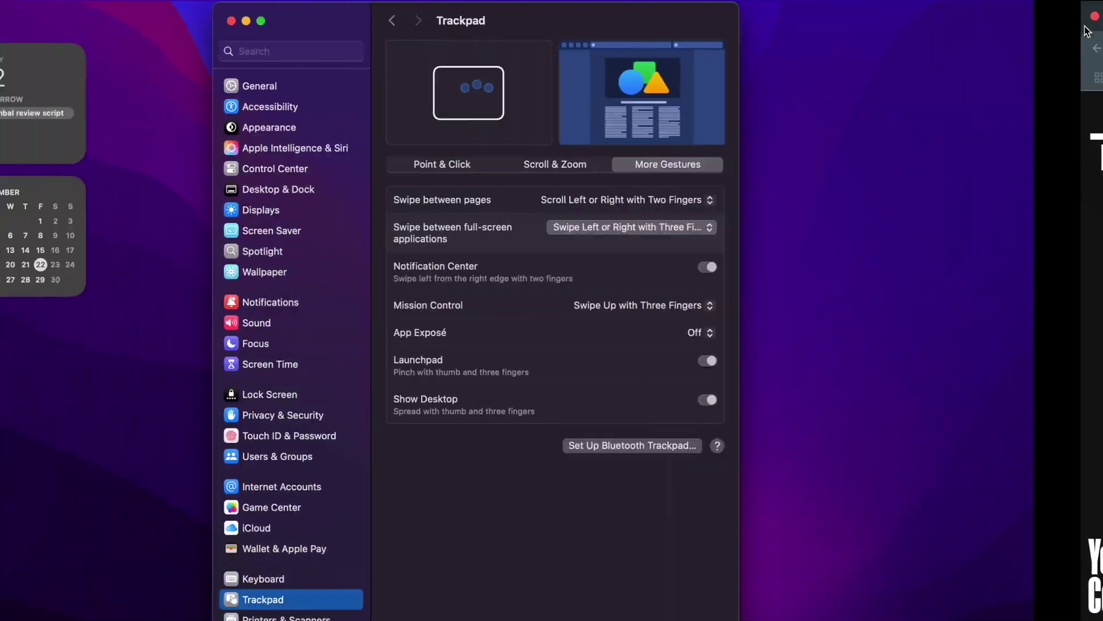
pyautogui.hotkey('ctrl', 'Right')
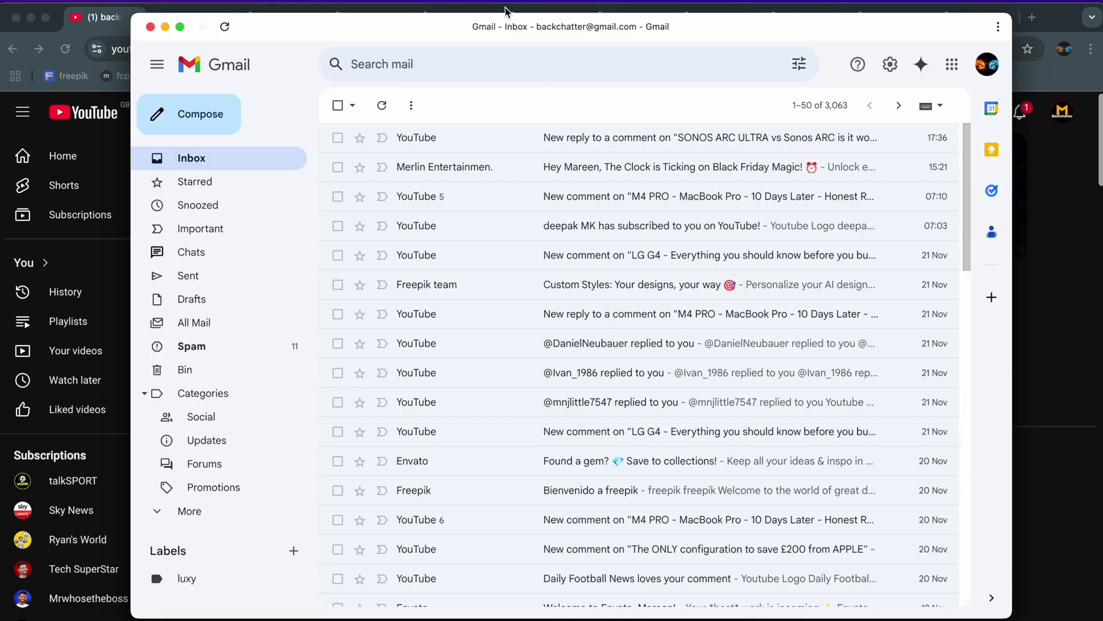
# Step: Look through the Gmail inbox in its app window, and switch to another window through Mission Control
pyautogui.scroll(-15, 463, 276)
pyautogui.scroll(5, 464, 277)
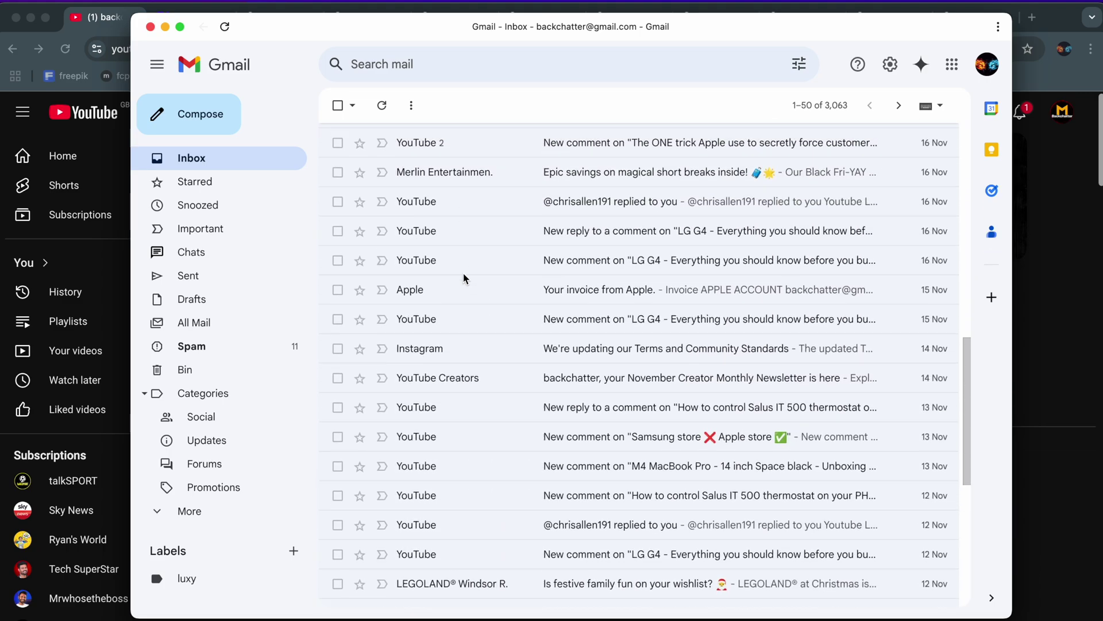
pyautogui.hotkey('ctrl', 'Up')
pyautogui.click(402, 274)
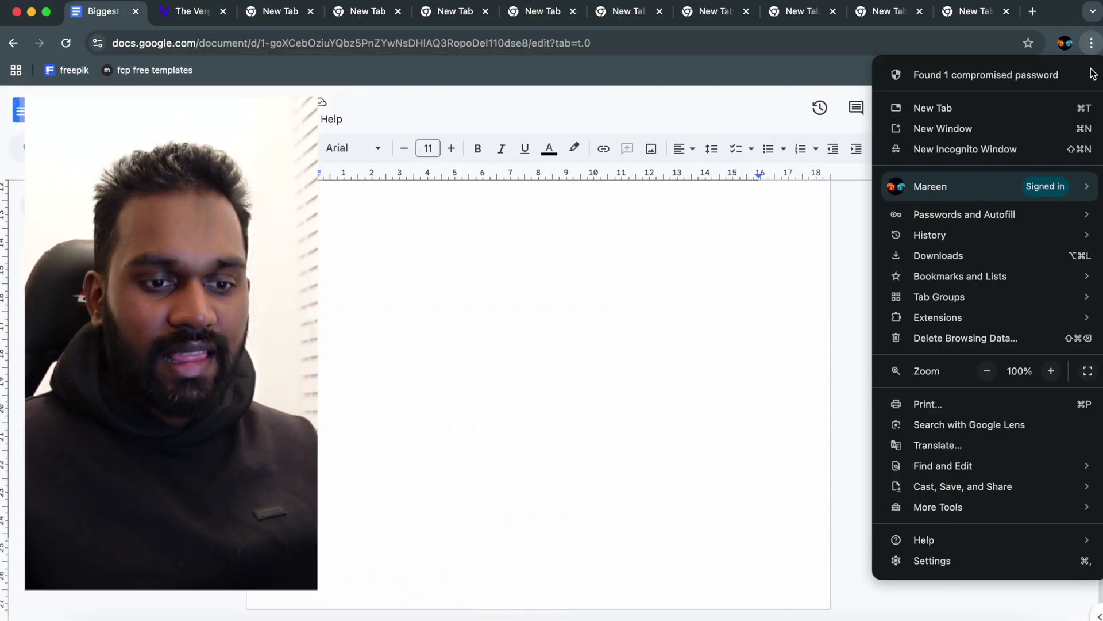
# Step: Install the open Google Docs page as a Chrome app named Docs and go to the Docs home page in it
pyautogui.moveTo(933, 490)
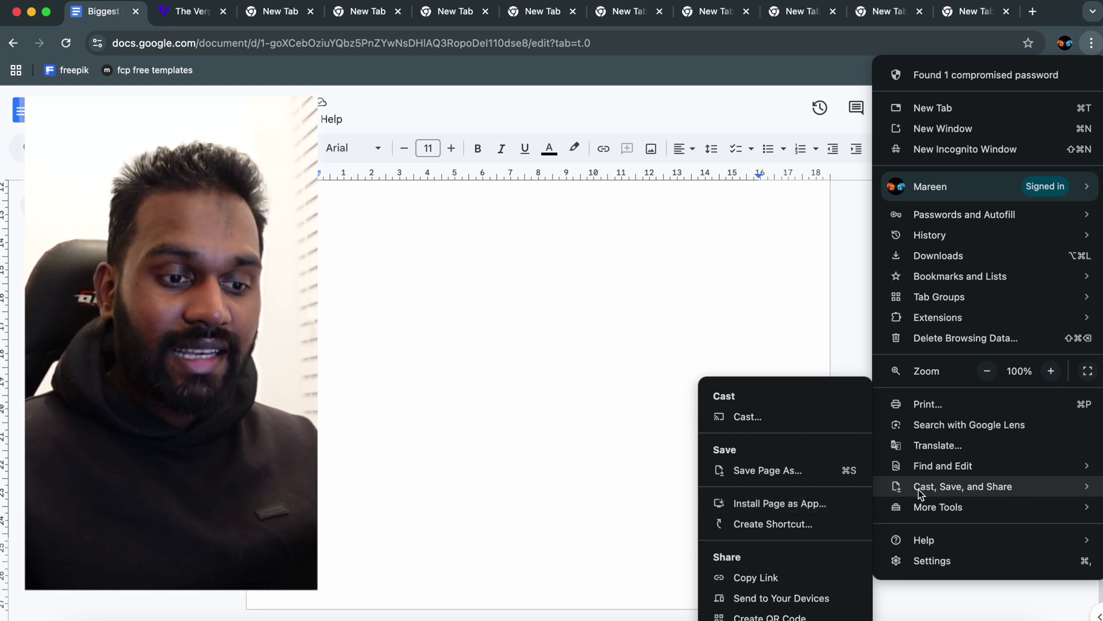
pyautogui.click(832, 507)
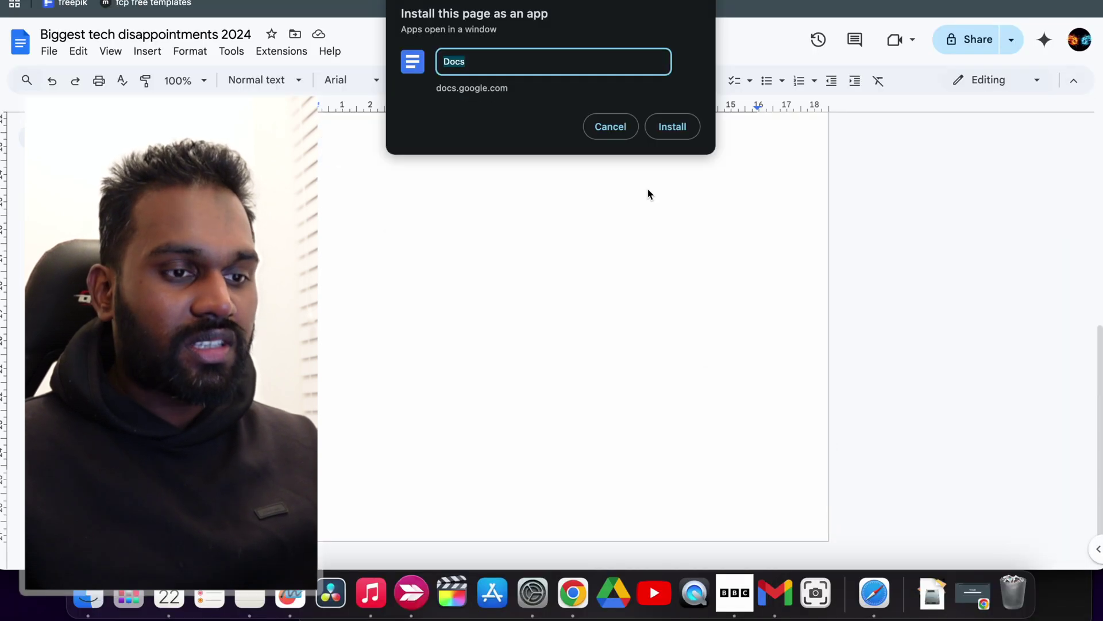
pyautogui.click(665, 127)
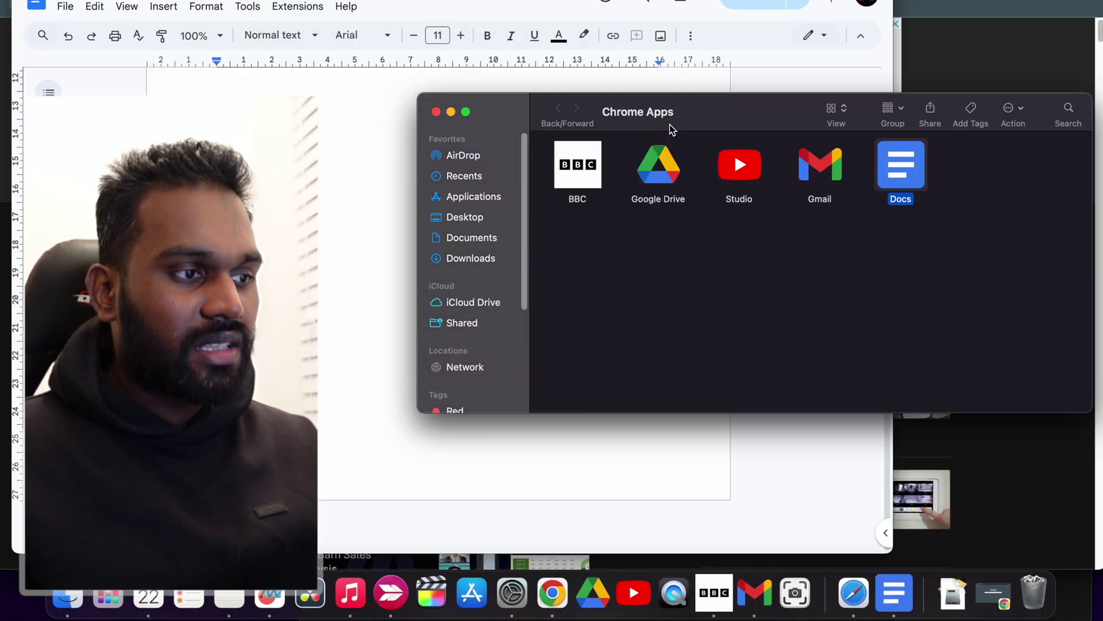
pyautogui.click(31, 3)
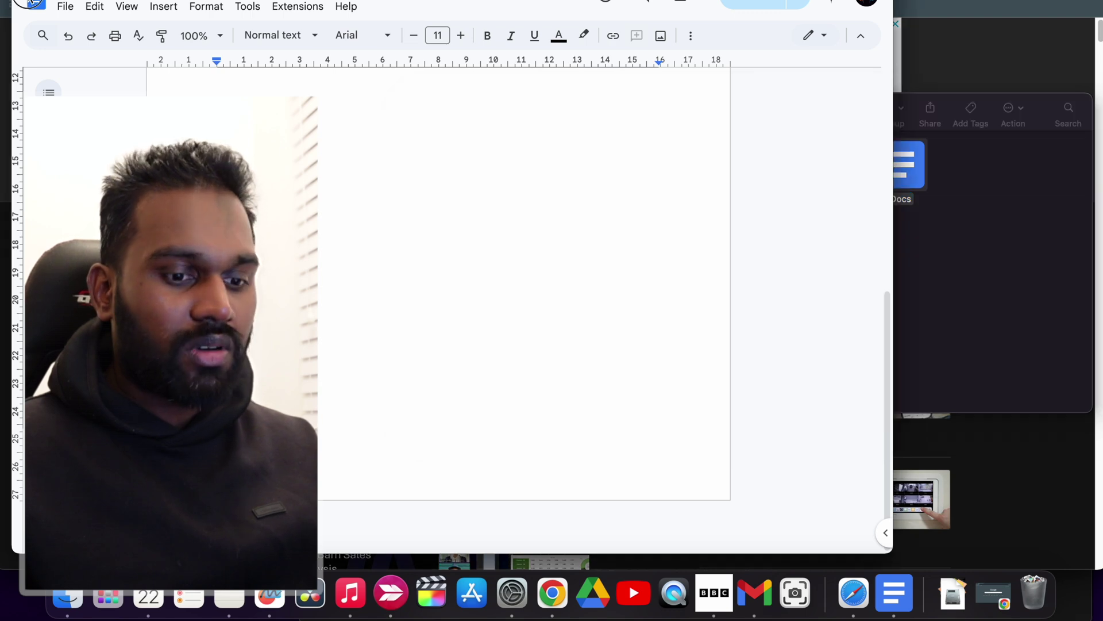
pyautogui.click(35, 3)
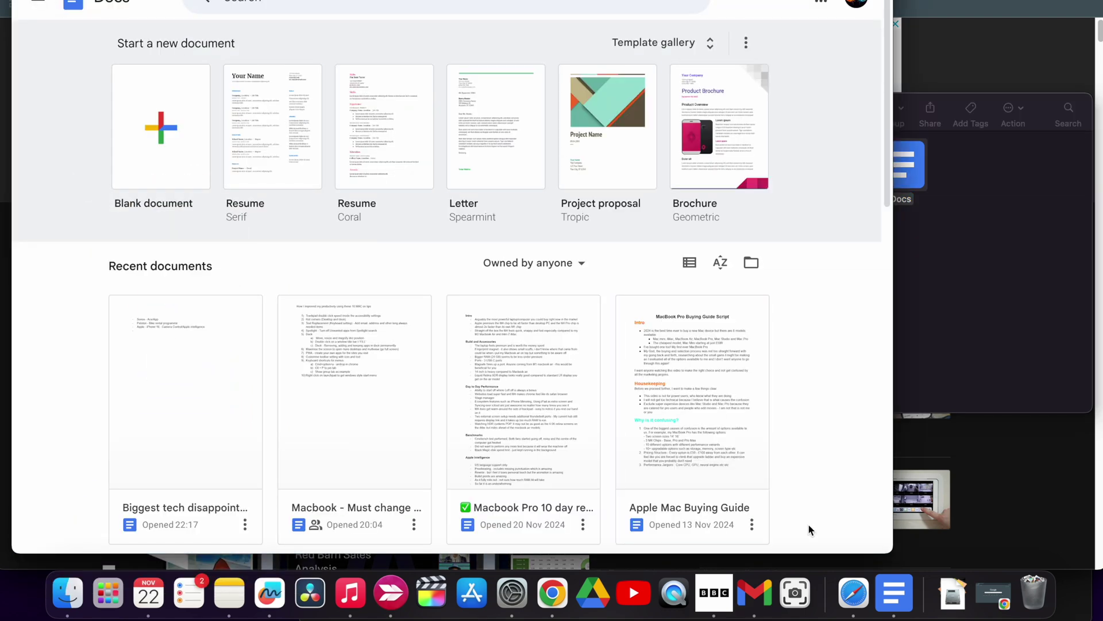
# Step: Keep the Docs app in the Dock, place its icon between BBC and Gmail, and close the Docs window
pyautogui.rightClick(896, 600)
pyautogui.moveTo(927, 488)
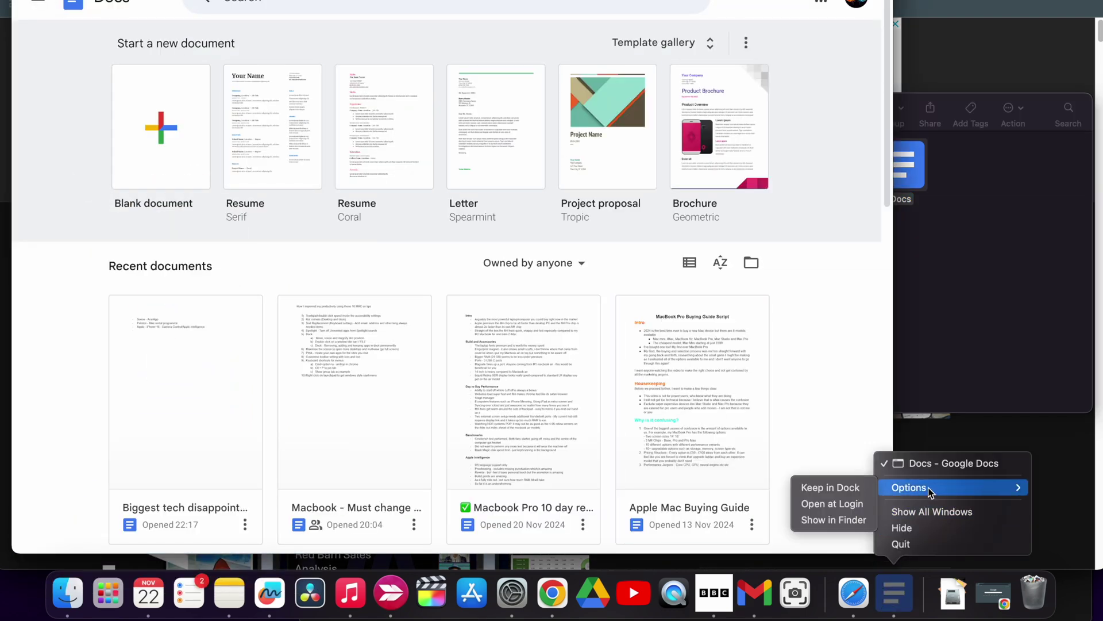
pyautogui.click(853, 488)
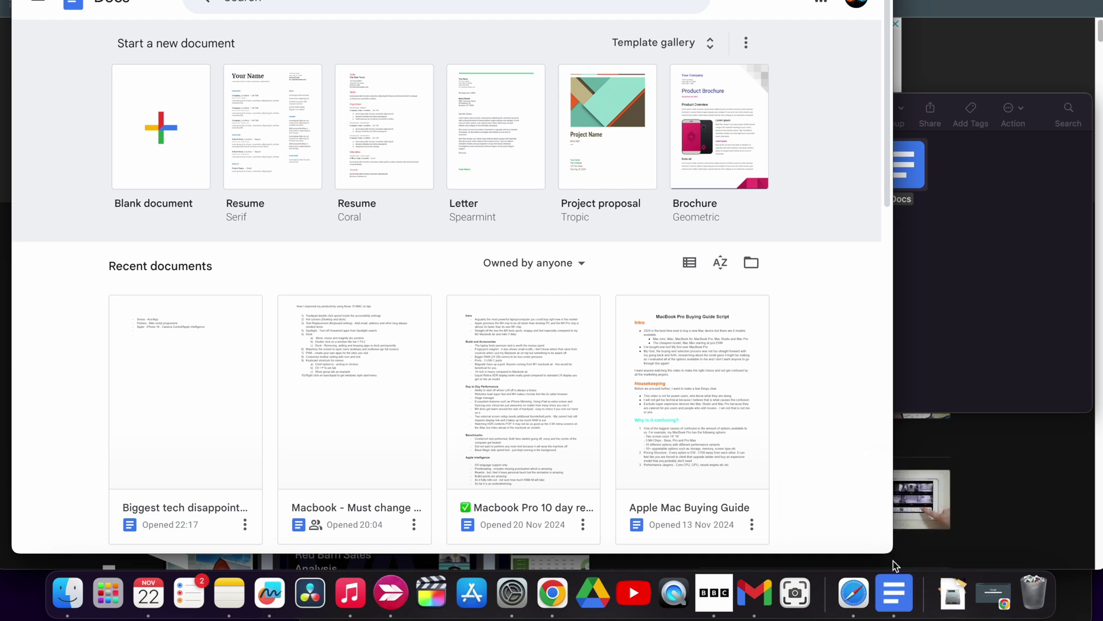
pyautogui.rightClick(896, 589)
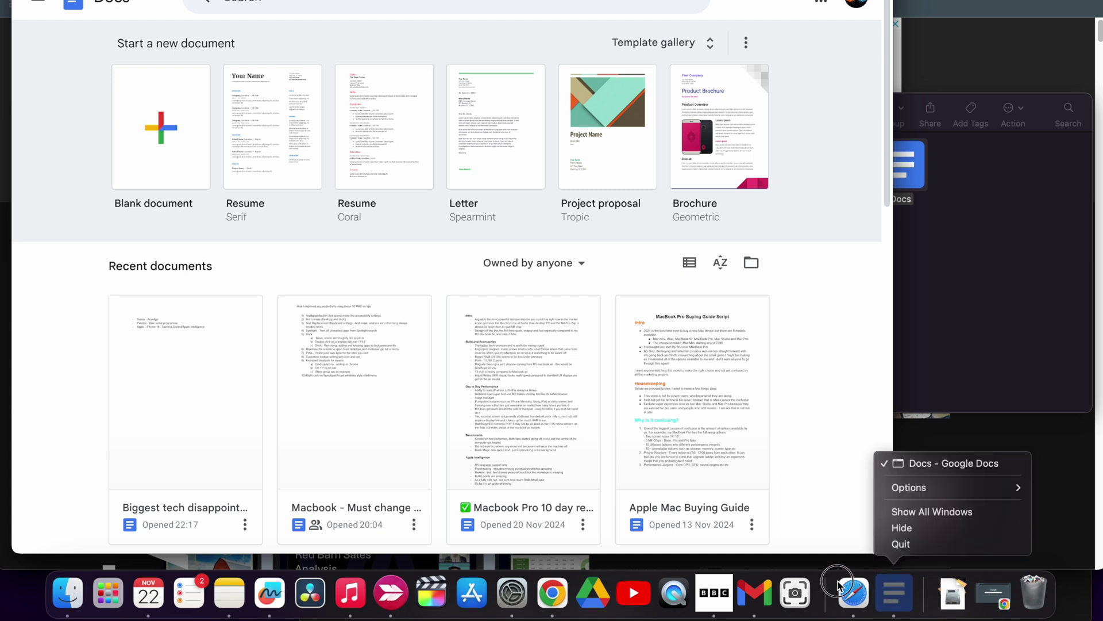
pyautogui.click(803, 595)
pyautogui.moveTo(890, 607); pyautogui.dragTo(755, 592)
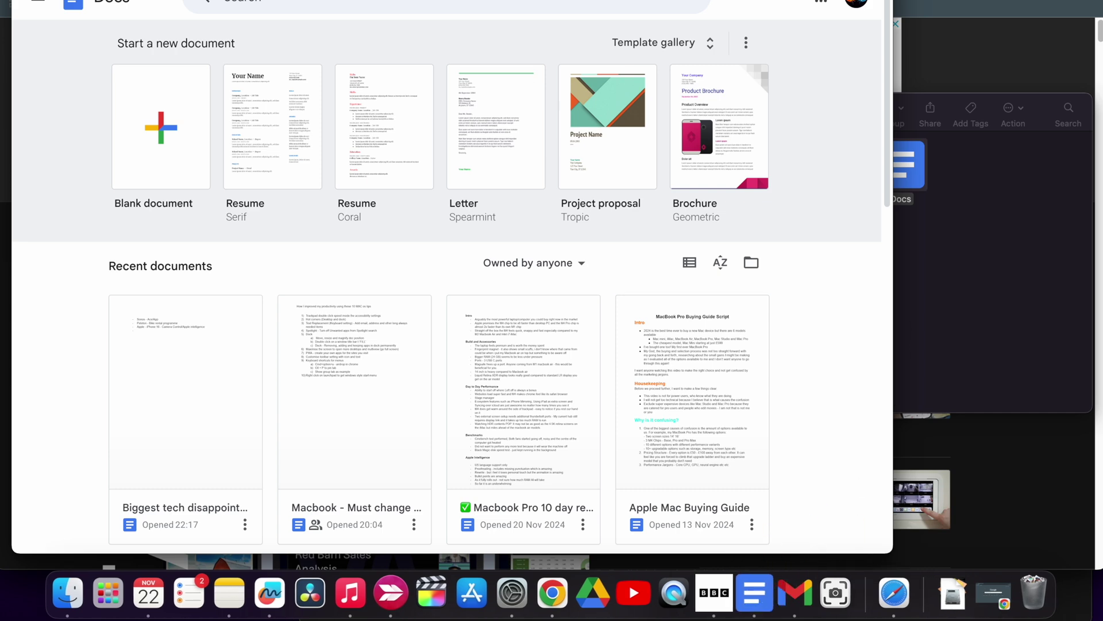
pyautogui.press('super+w')
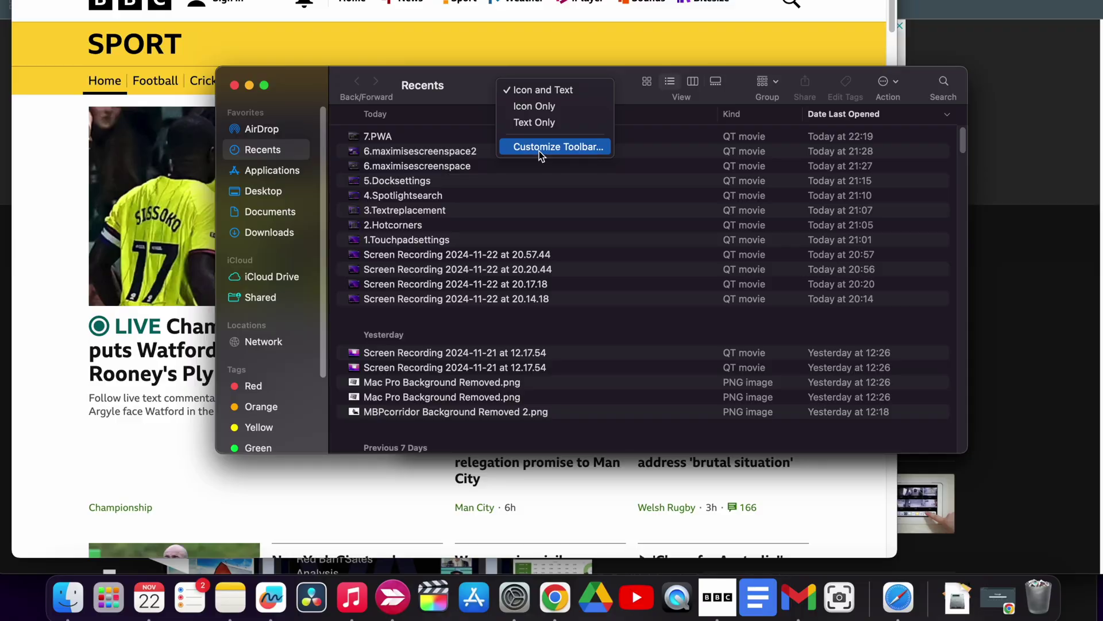
# Step: Customize the Finder toolbar by adding New Folder, AirDrop, Delete and Get Info
pyautogui.click(552, 147)
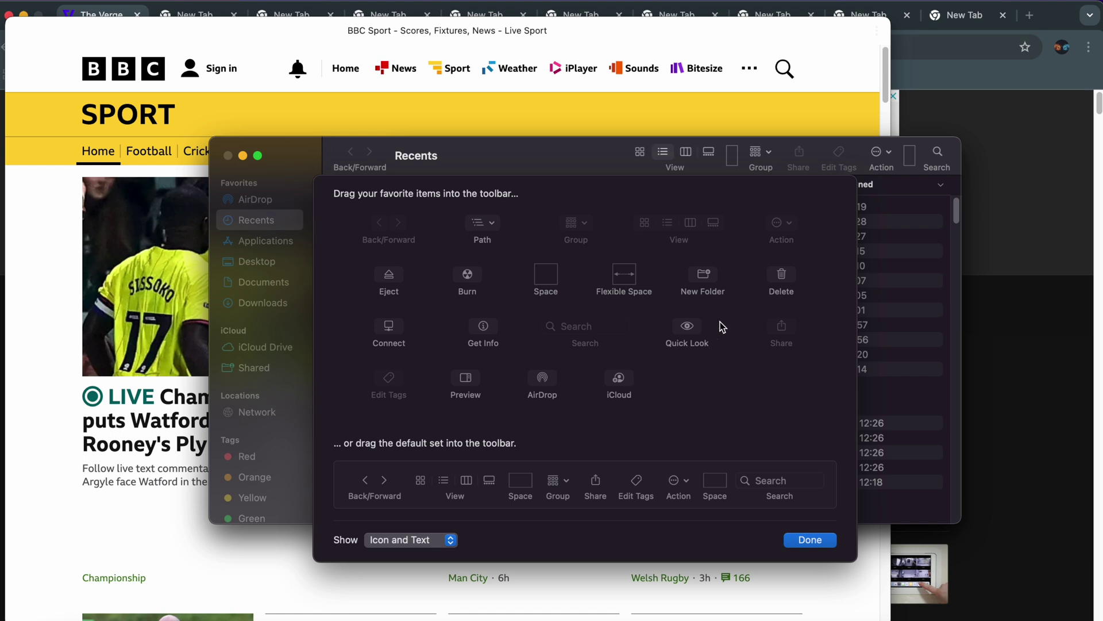
pyautogui.moveTo(710, 284); pyautogui.dragTo(624, 154)
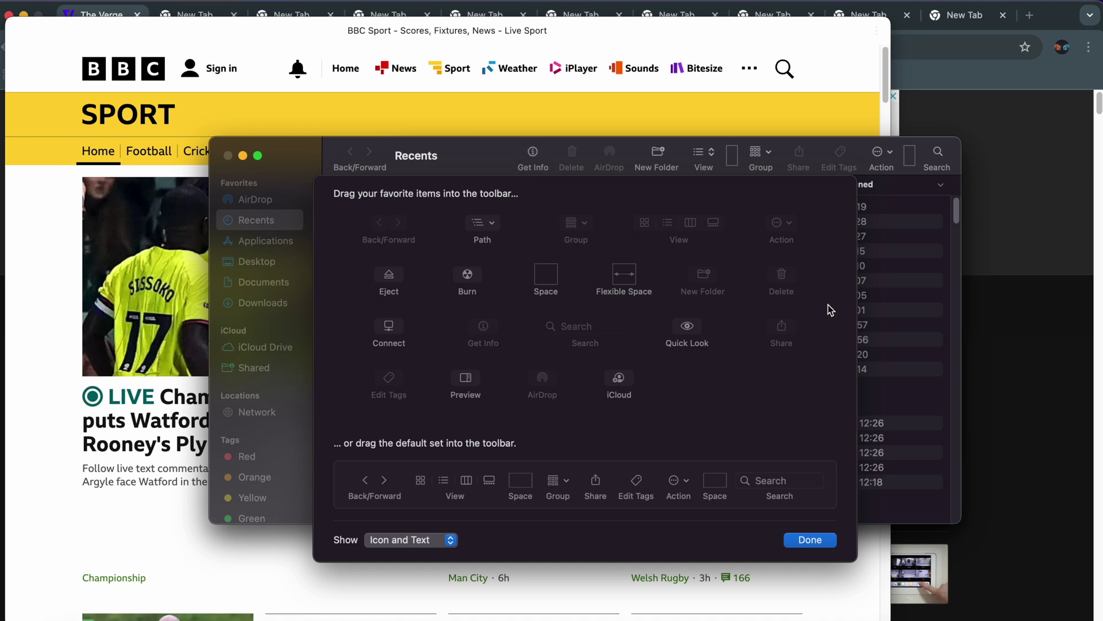
pyautogui.click(810, 540)
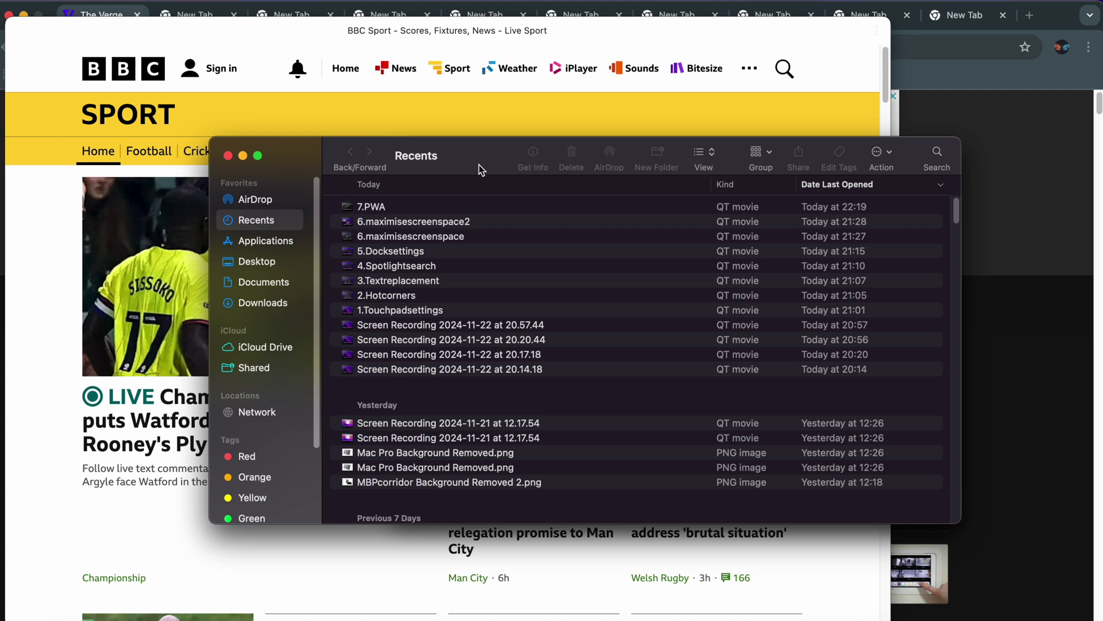
# Step: Try the toolbar's Get Info on the 6.maximisescreenspace2 recording and close the info window
pyautogui.click(436, 222)
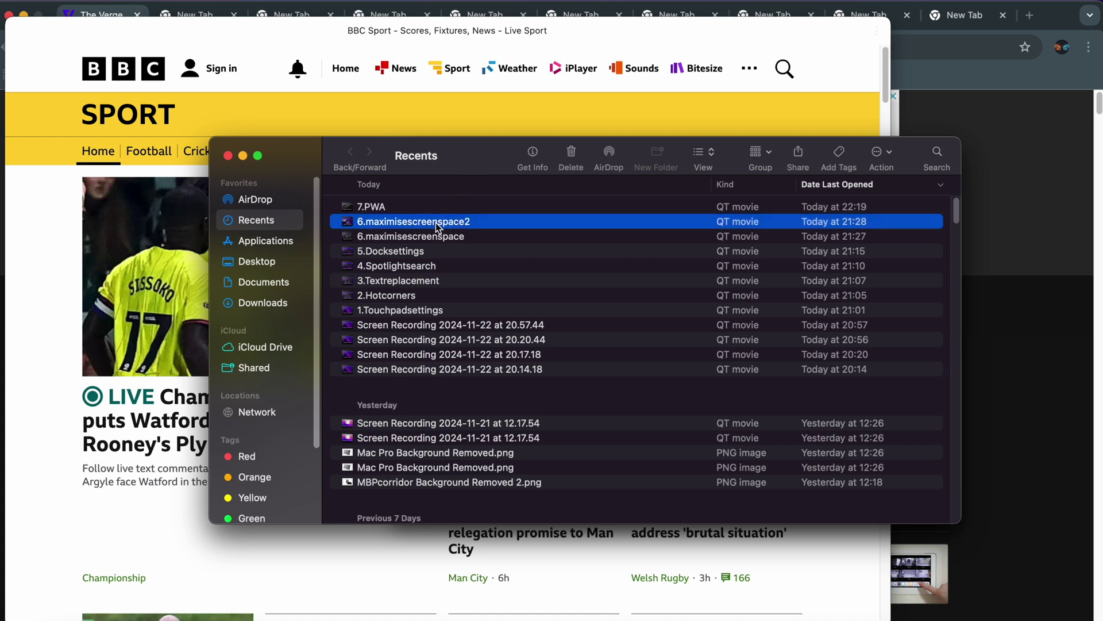
pyautogui.click(534, 156)
pyautogui.press('super+w')
# Step: Reopen the Finder toolbar customization and restore the default set of toolbar items
pyautogui.rightClick(506, 154)
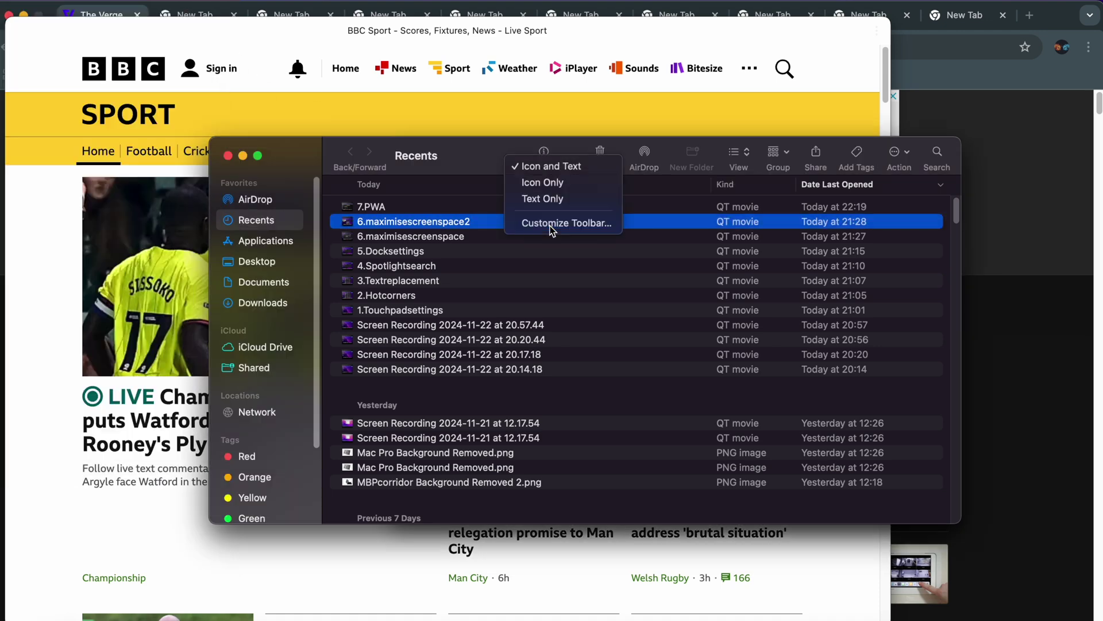
pyautogui.click(551, 226)
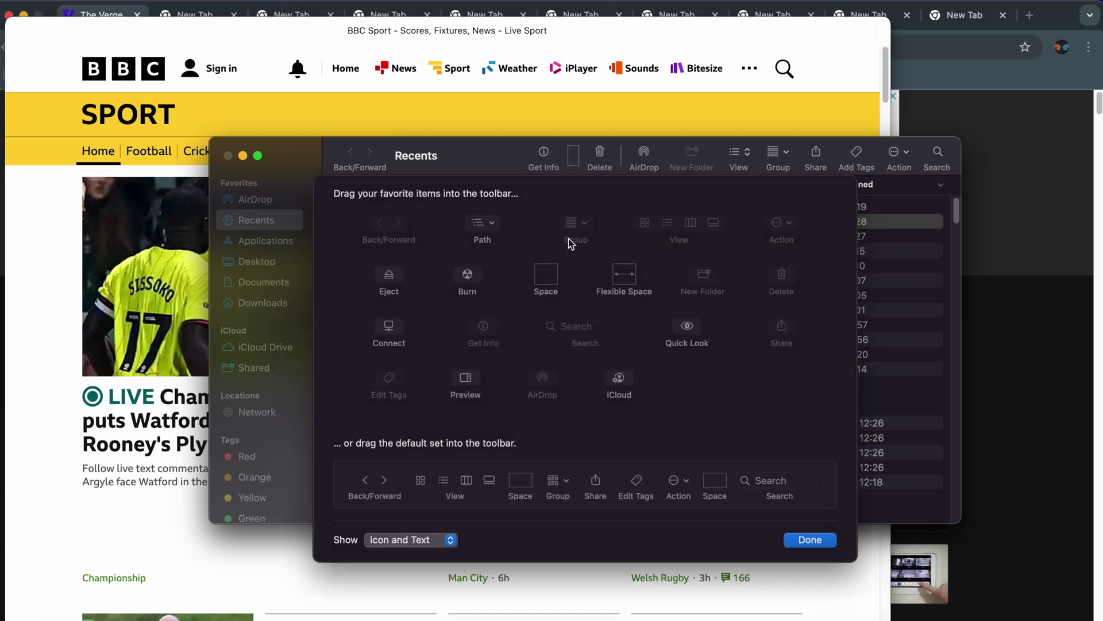
pyautogui.moveTo(508, 474); pyautogui.dragTo(519, 154)
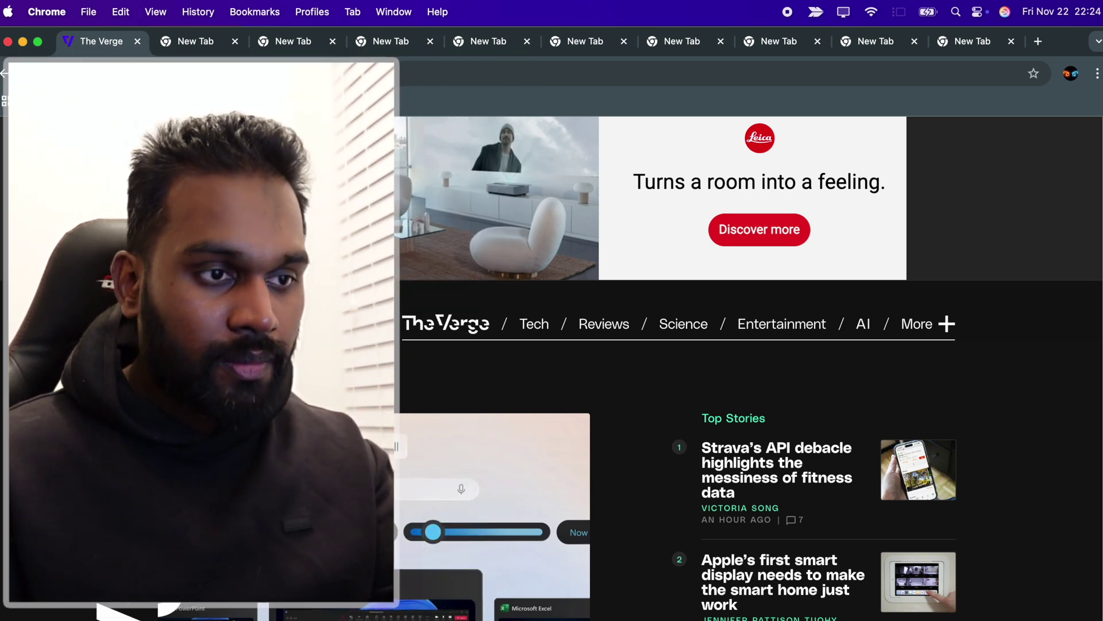
# Step: Switch to Safari, load bbc.co.uk in the Google window and move the window toward the upper left of the desktop
pyautogui.press('super+Tab')
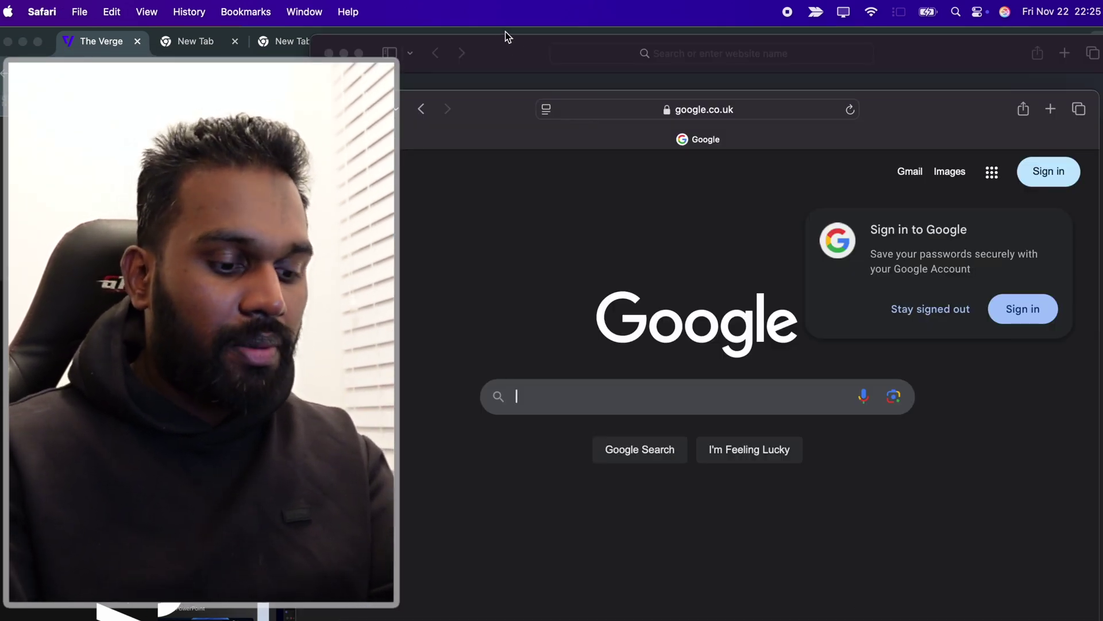
pyautogui.click(649, 104)
pyautogui.write('bbc')
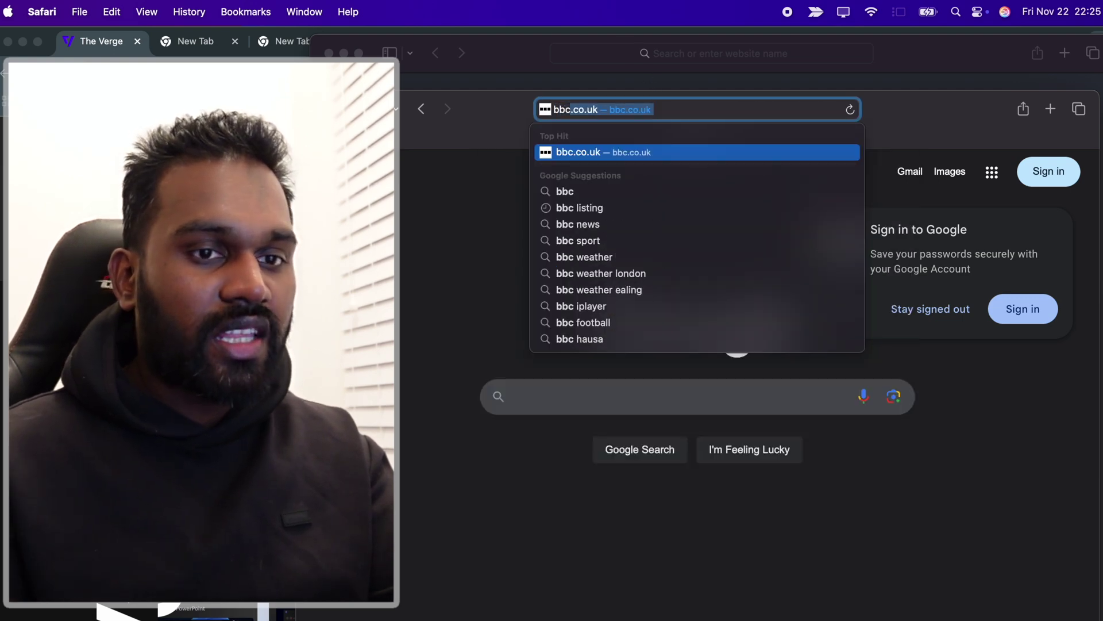
pyautogui.press('Return')
pyautogui.moveTo(491, 130); pyautogui.dragTo(382, 74)
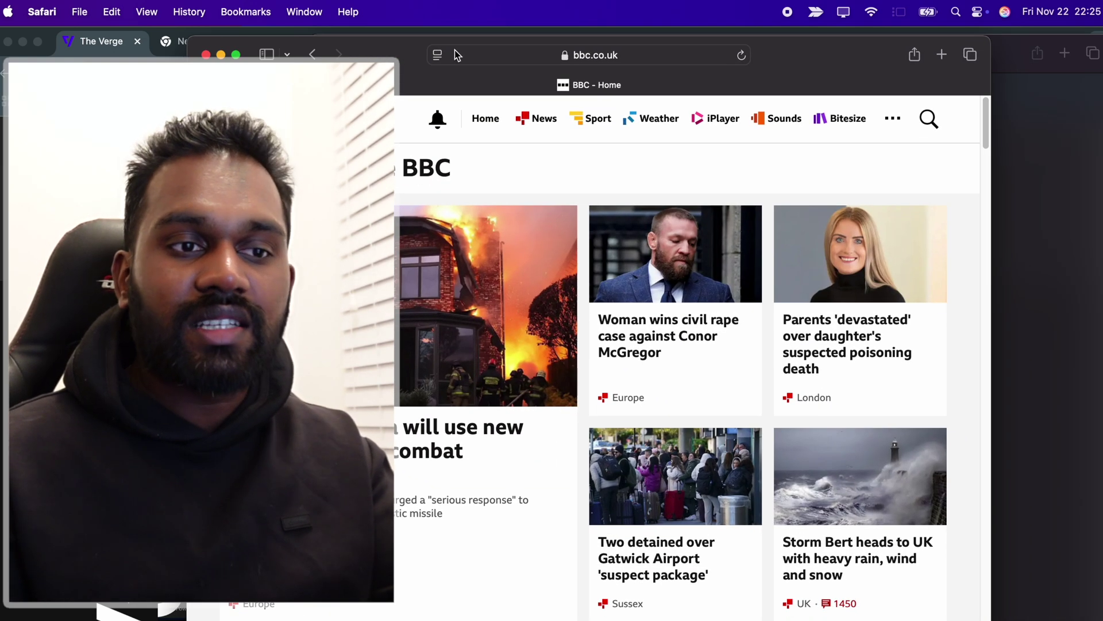
# Step: Try sharing the BBC page from Safari through AirDrop and cancel the share
pyautogui.click(918, 61)
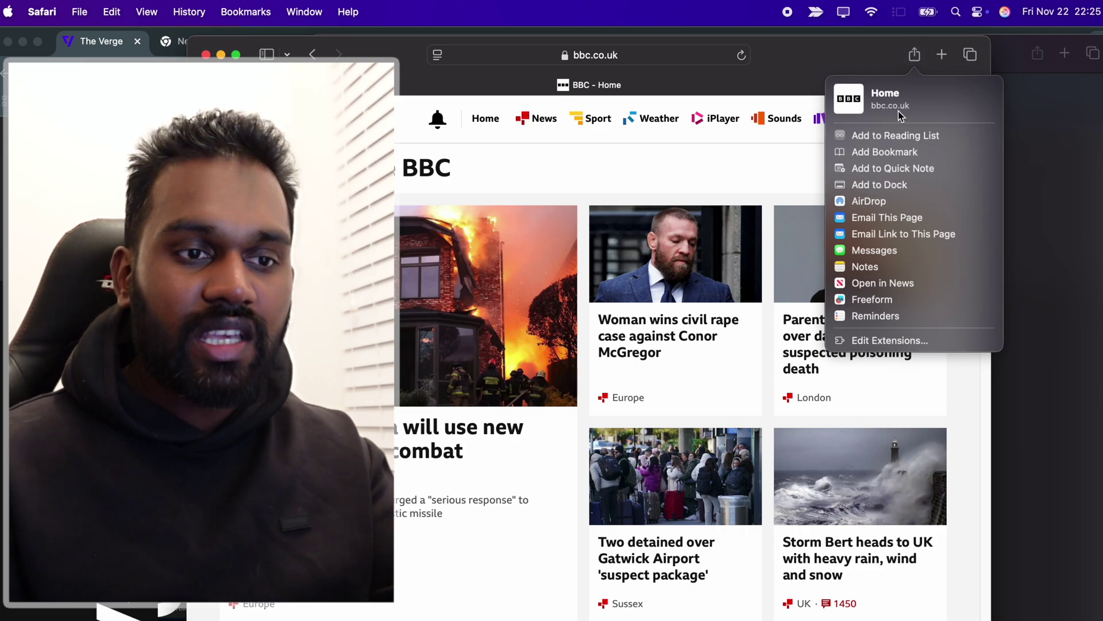
pyautogui.click(870, 200)
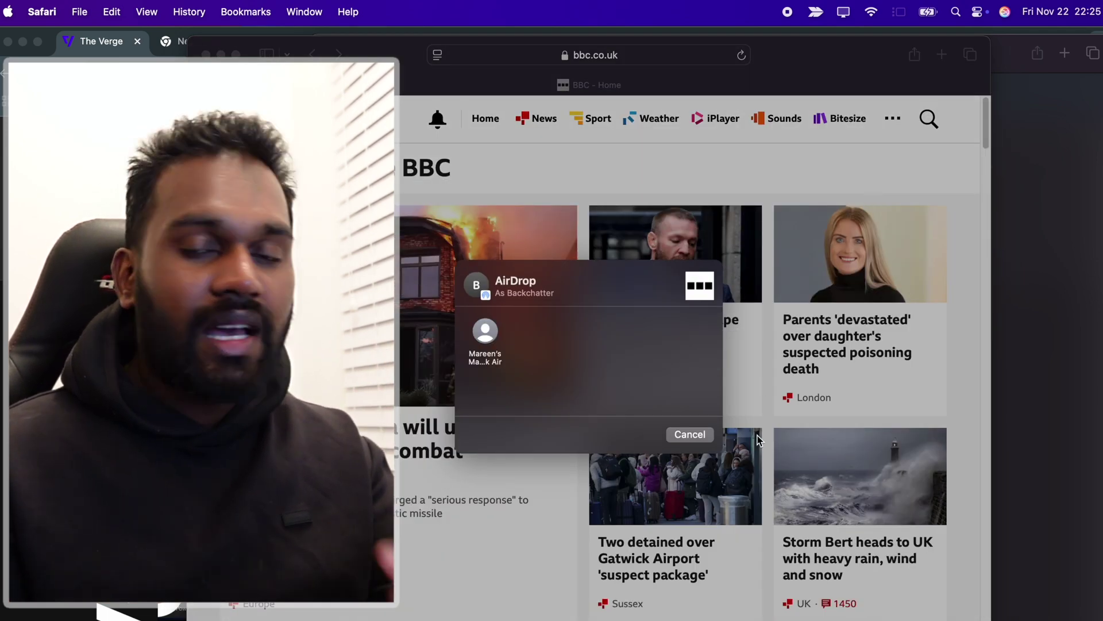
pyautogui.click(689, 434)
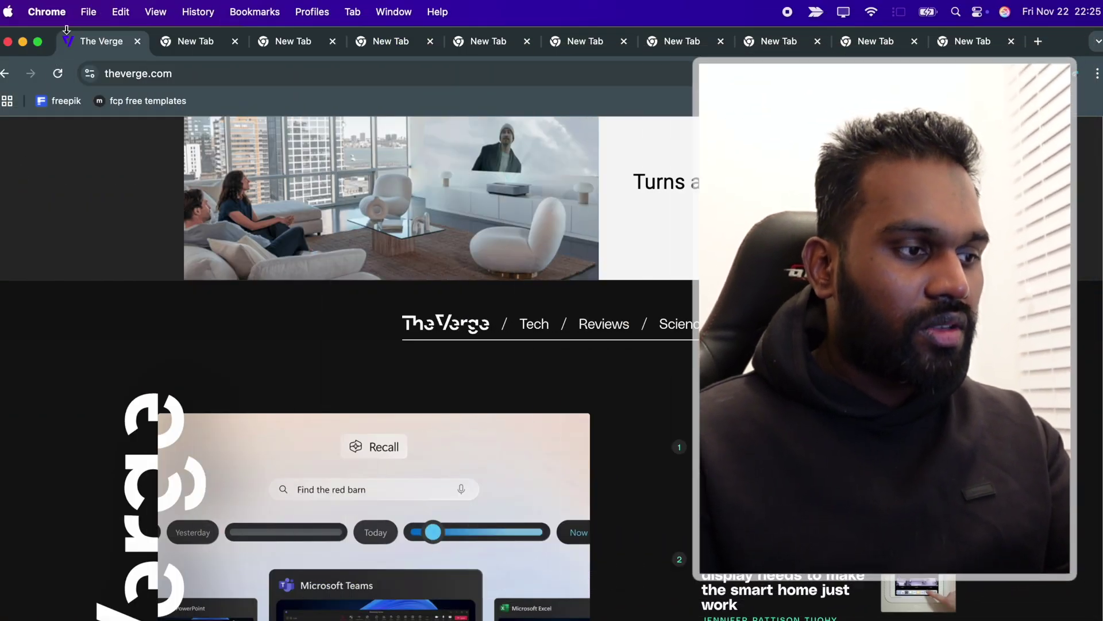
# Step: Look at Chrome's share options for The Verge page, try its AirDrop command and cancel the share
pyautogui.click(88, 12)
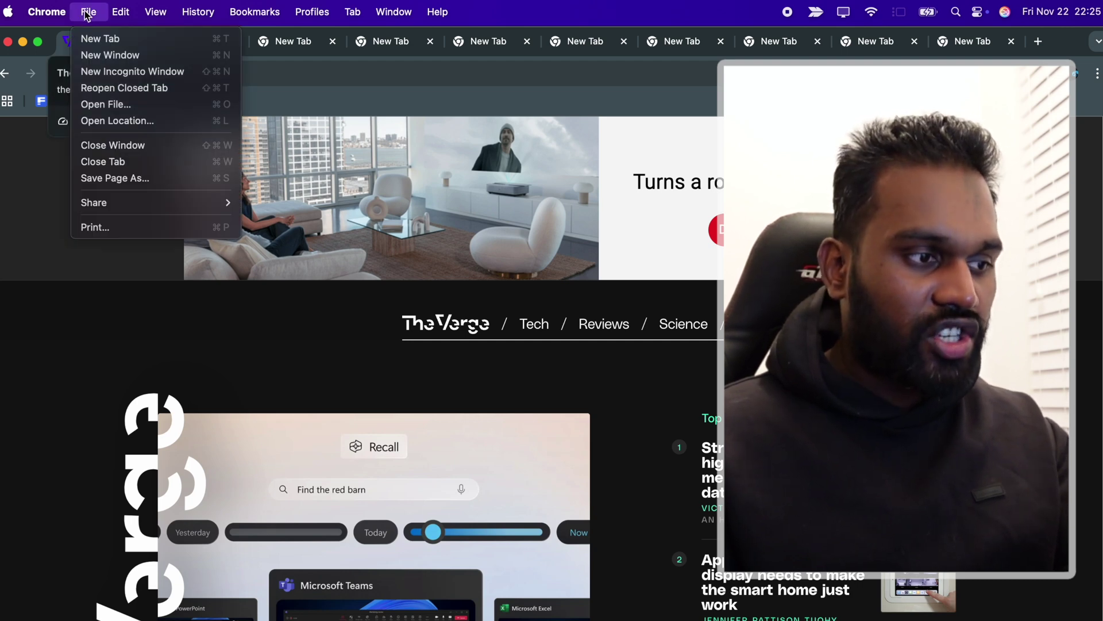
pyautogui.moveTo(167, 203)
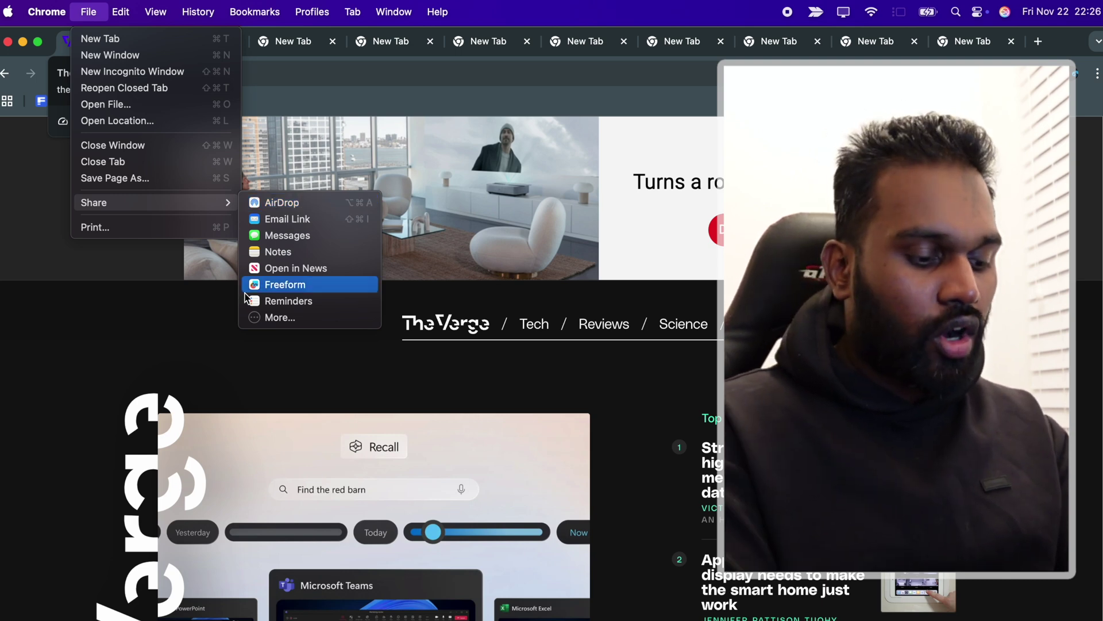
pyautogui.click(196, 327)
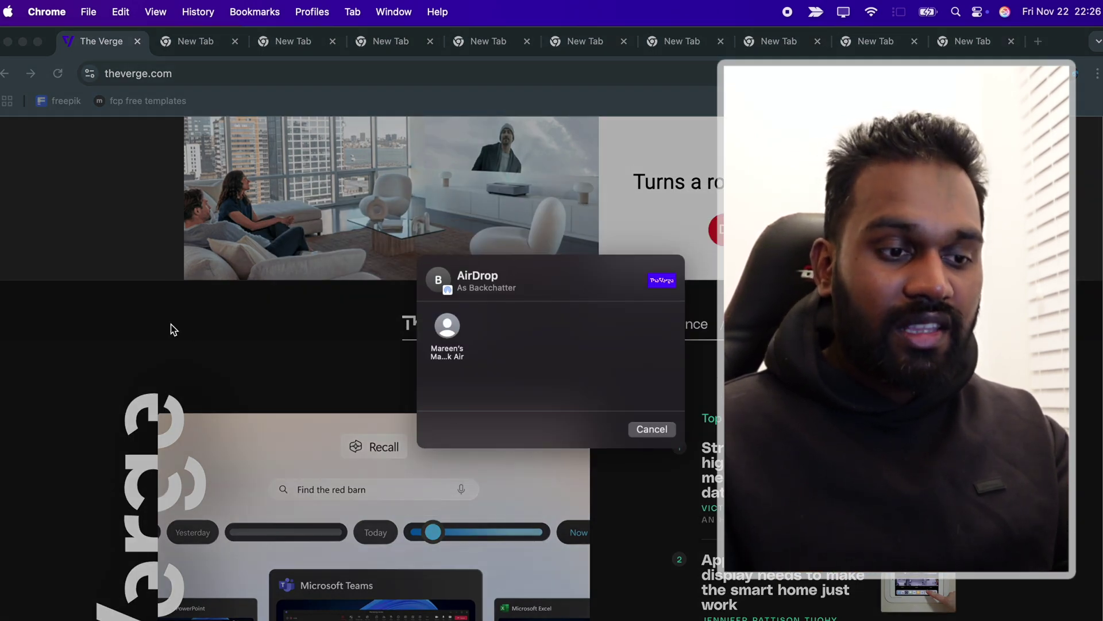
pyautogui.click(654, 431)
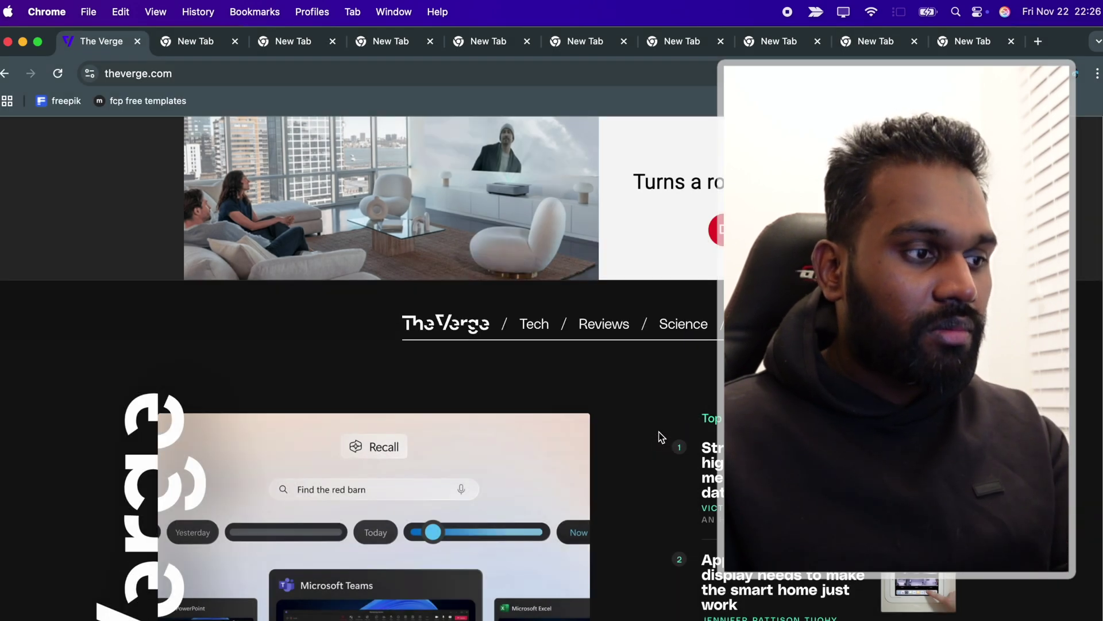
pyautogui.click(102, 11)
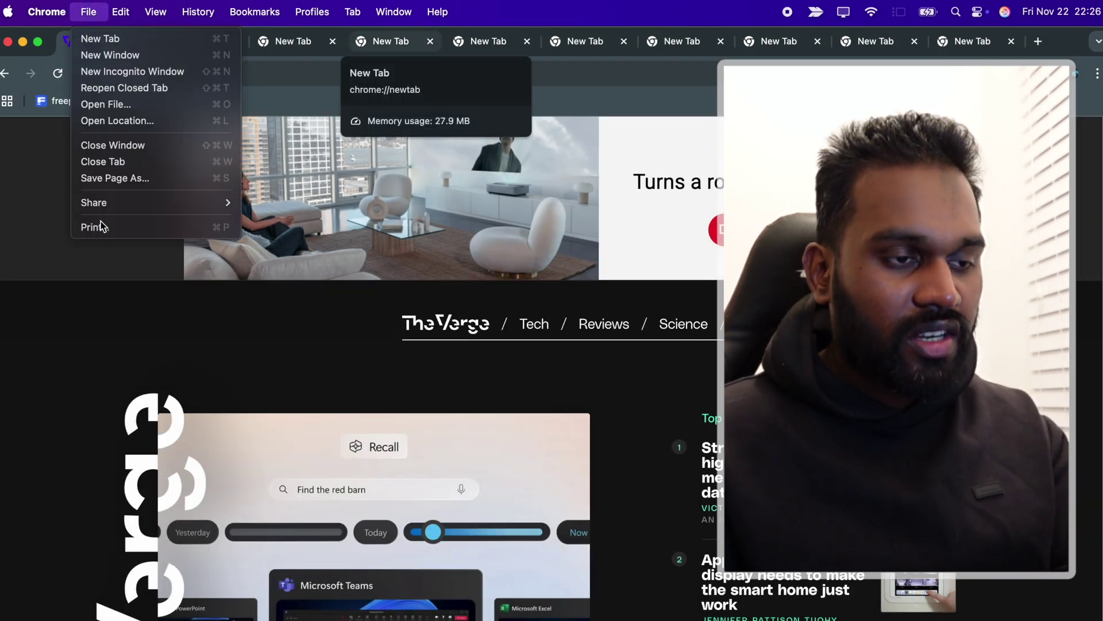
pyautogui.click(175, 298)
pyautogui.scroll(-3, 175, 298)
pyautogui.scroll(-20, 175, 305)
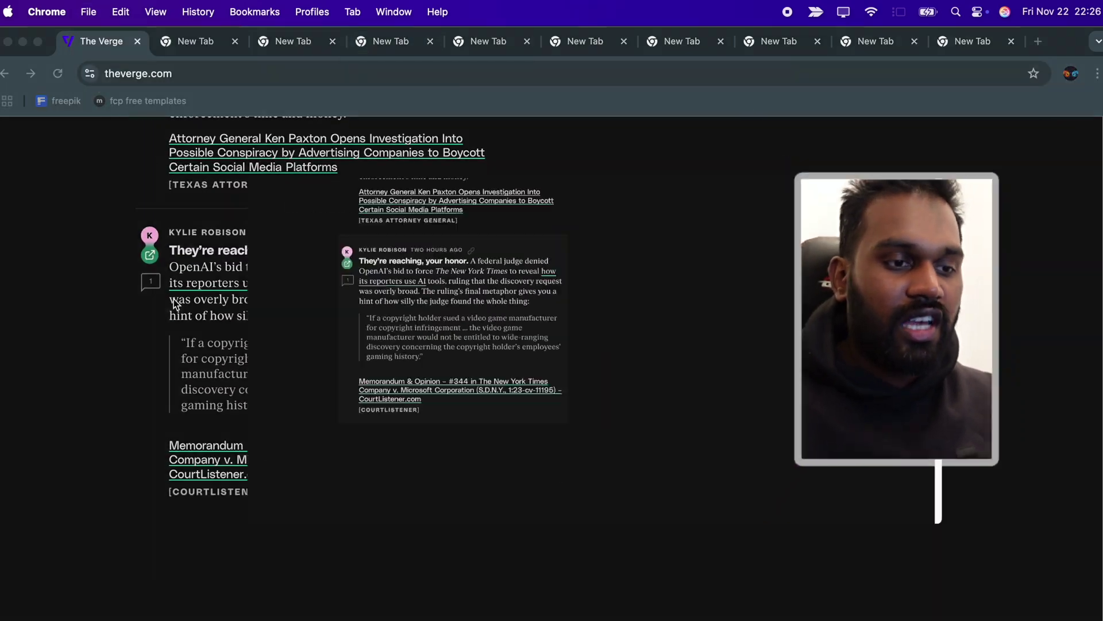
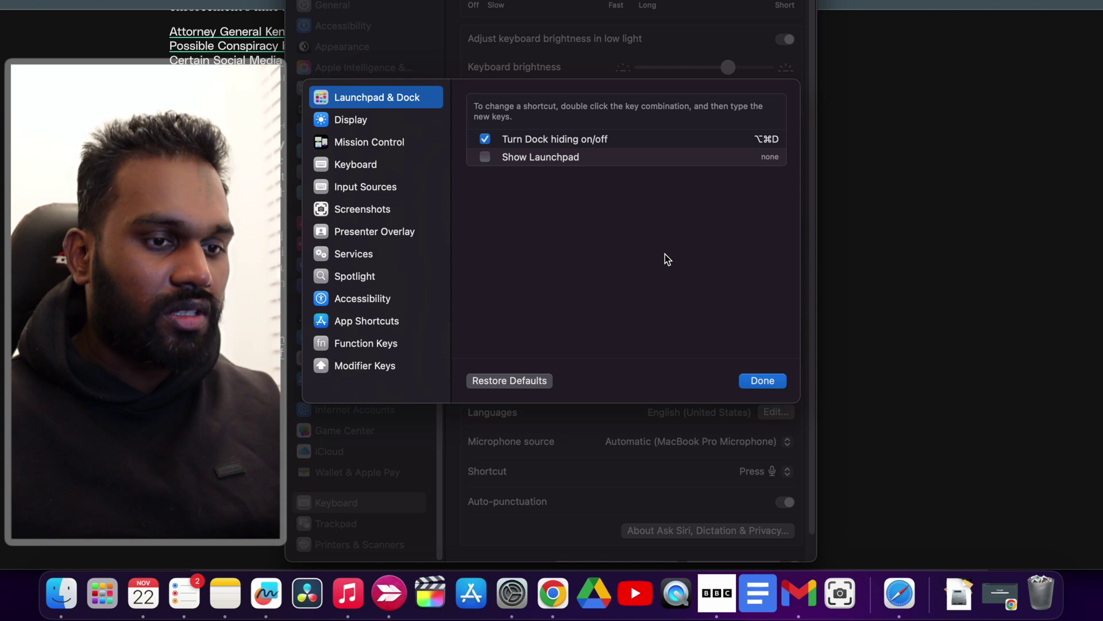
# Step: Review the keyboard shortcut categories from Display to Input Sources and the existing app shortcuts for Reminders and Google Chrome
pyautogui.click(383, 120)
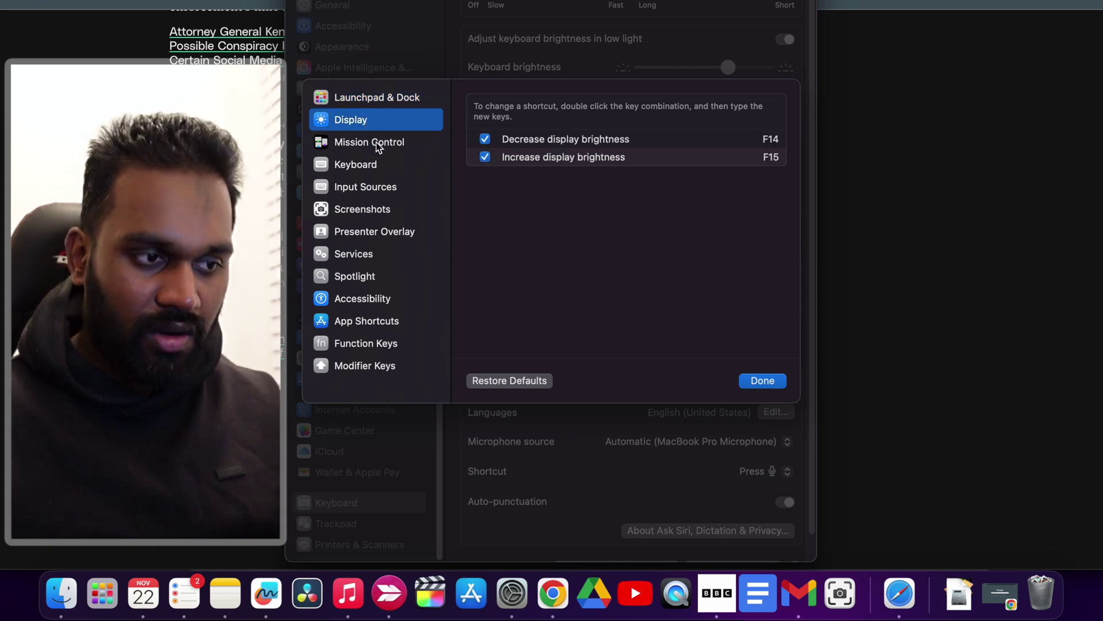
pyautogui.click(379, 147)
pyautogui.click(365, 163)
pyautogui.click(362, 185)
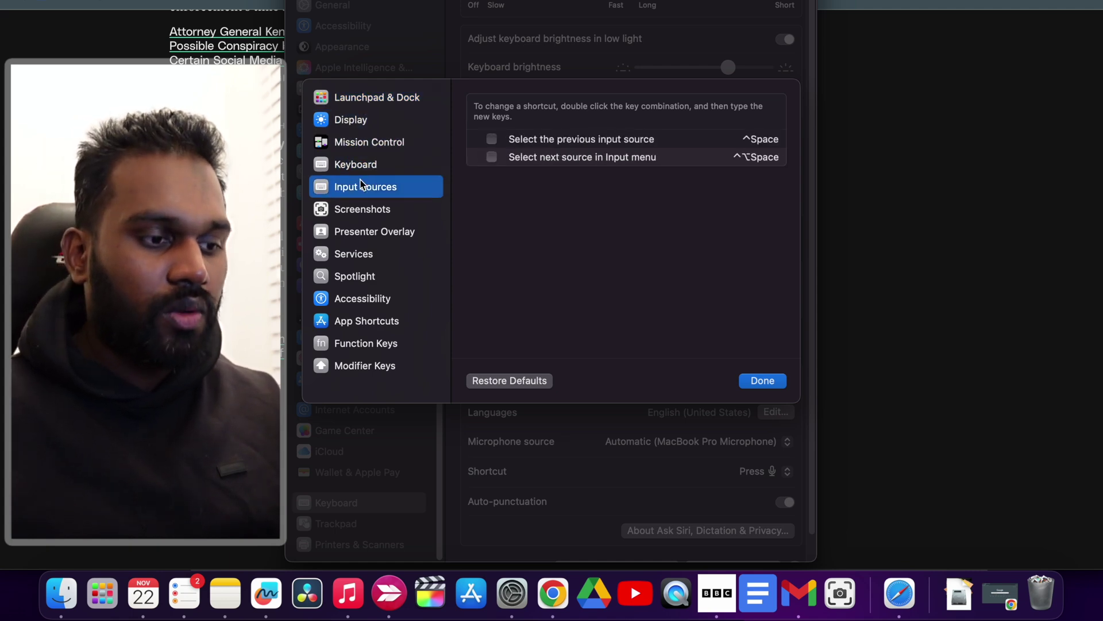
pyautogui.click(353, 322)
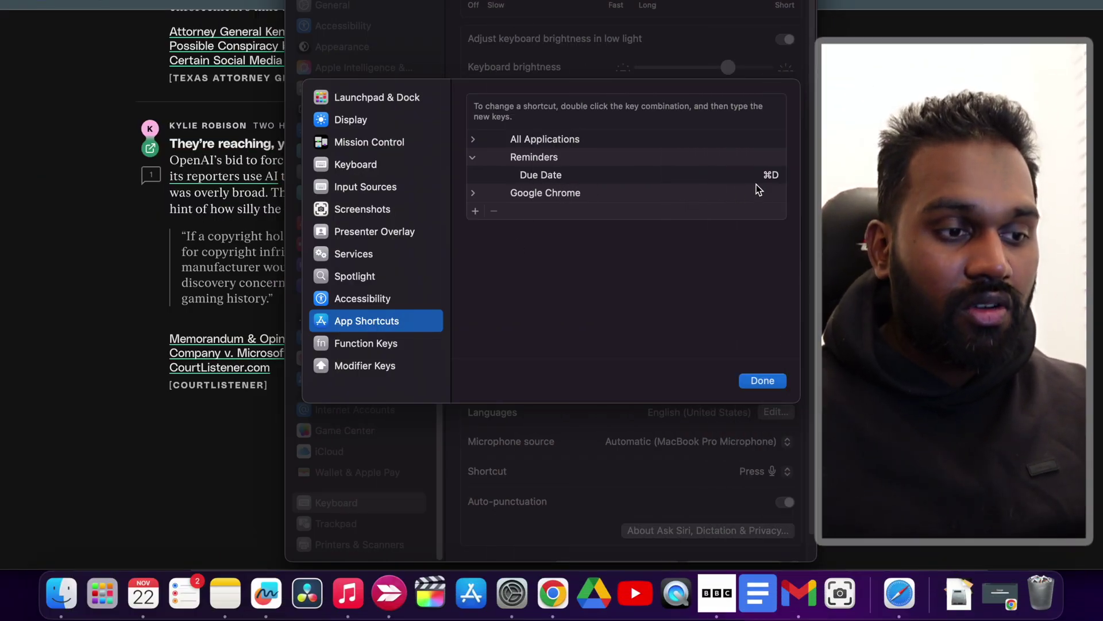
pyautogui.click(473, 193)
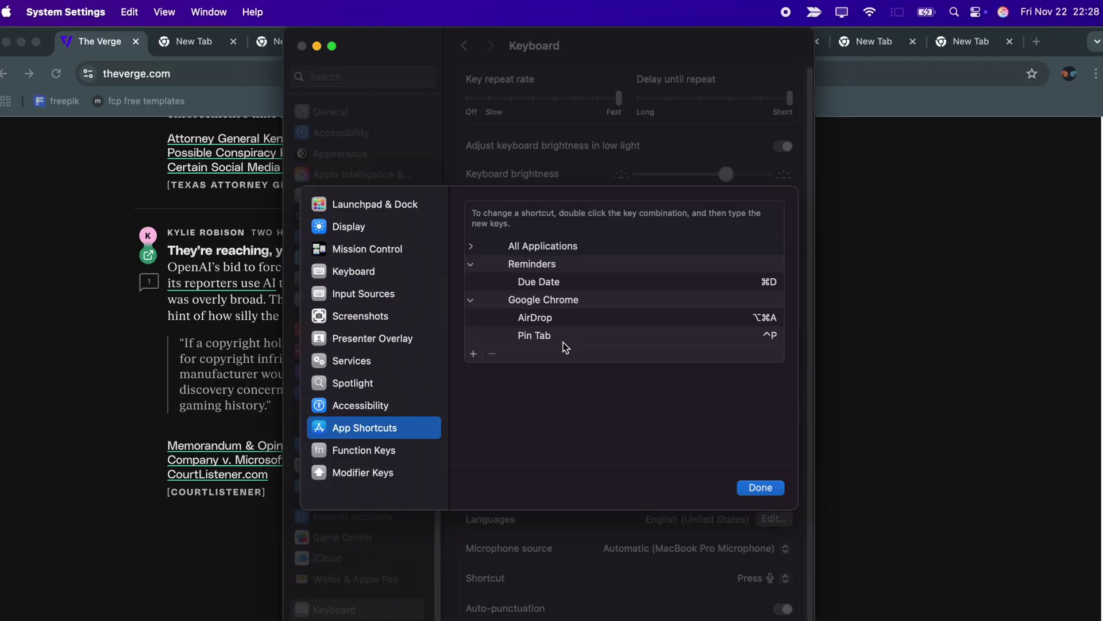
# Step: Switch to Chrome and look through its tab and window commands for one that needs a custom shortcut
pyautogui.click(65, 410)
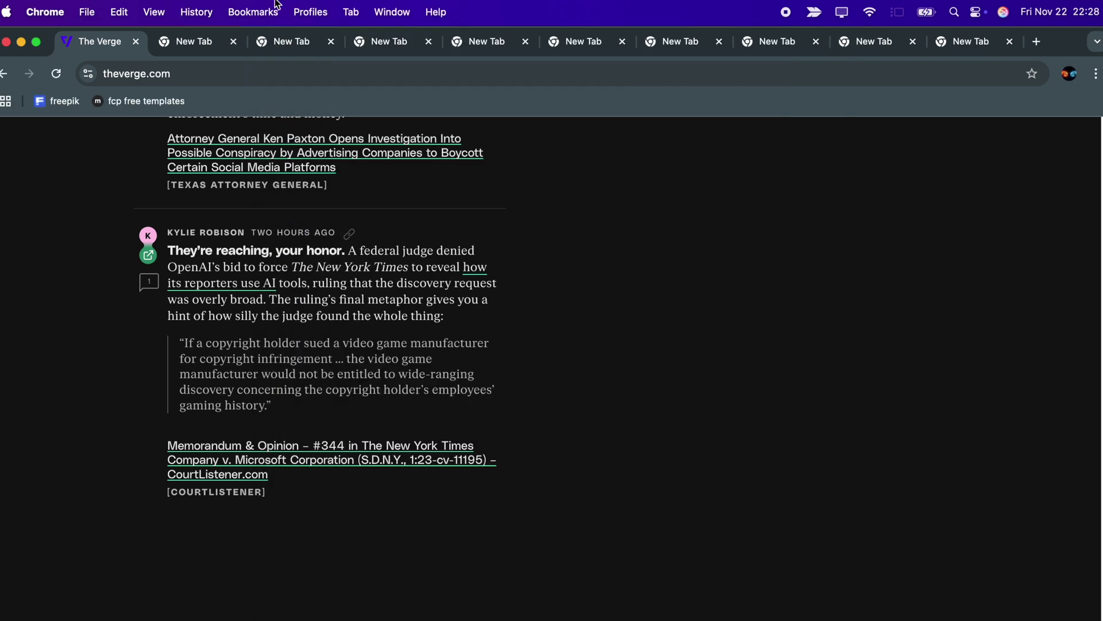
pyautogui.click(306, 15)
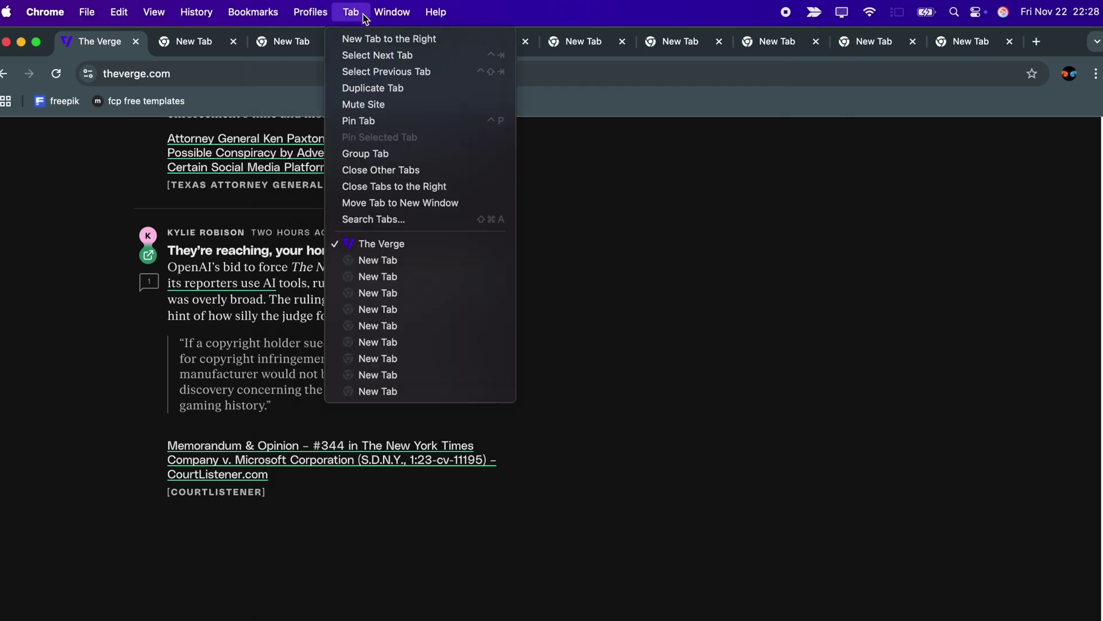
pyautogui.moveTo(391, 12)
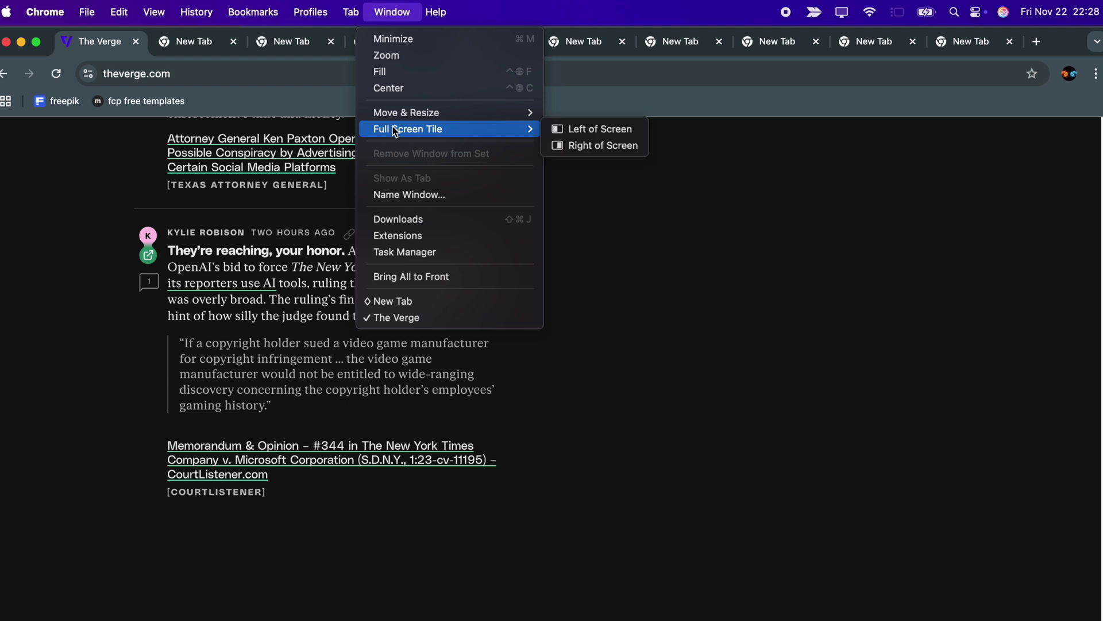
pyautogui.moveTo(351, 12)
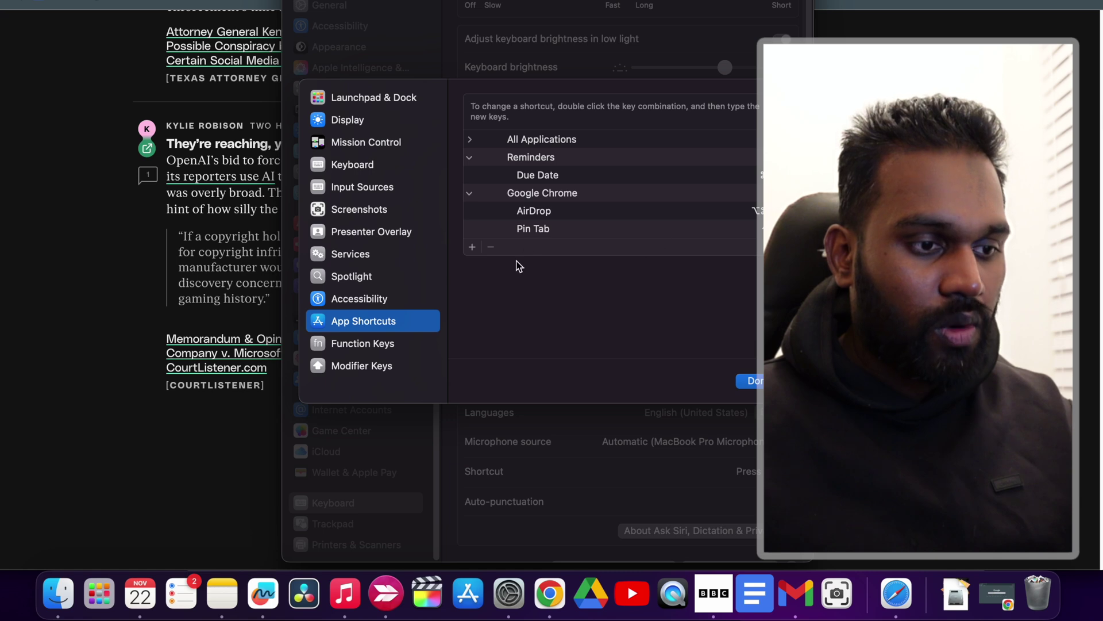
# Step: Add an app shortcut for Google Chrome's Group Tab command, assigning it Shift+Command+G
pyautogui.click(474, 248)
pyautogui.click(661, 170)
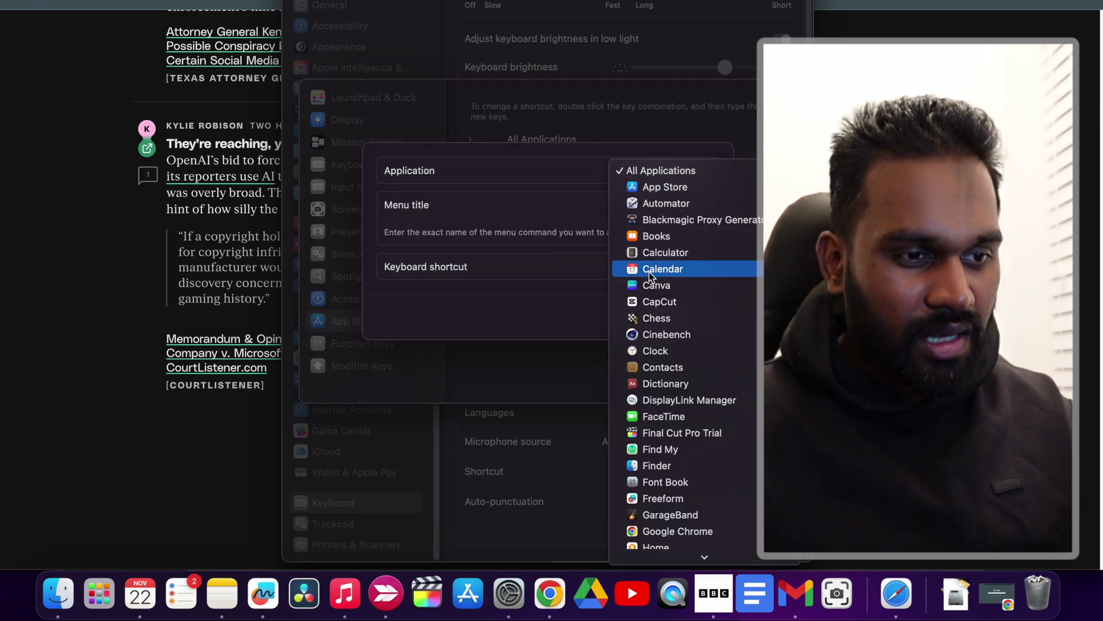
pyautogui.scroll(-5, 651, 396)
pyautogui.scroll(-2, 651, 402)
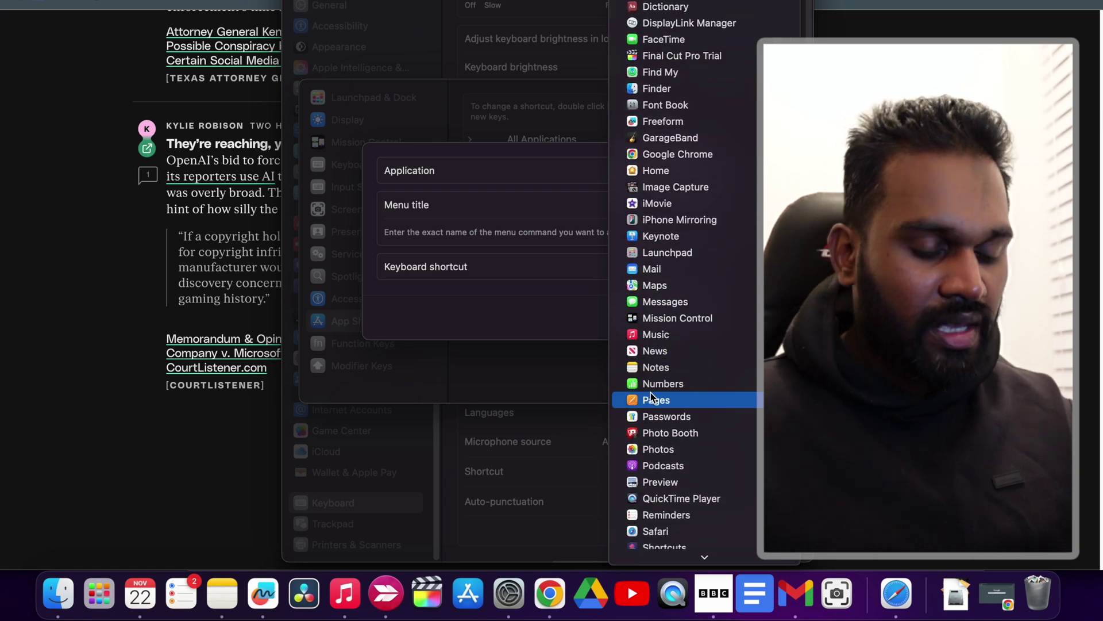
pyautogui.click(678, 154)
pyautogui.click(665, 207)
pyautogui.write('Group Tab')
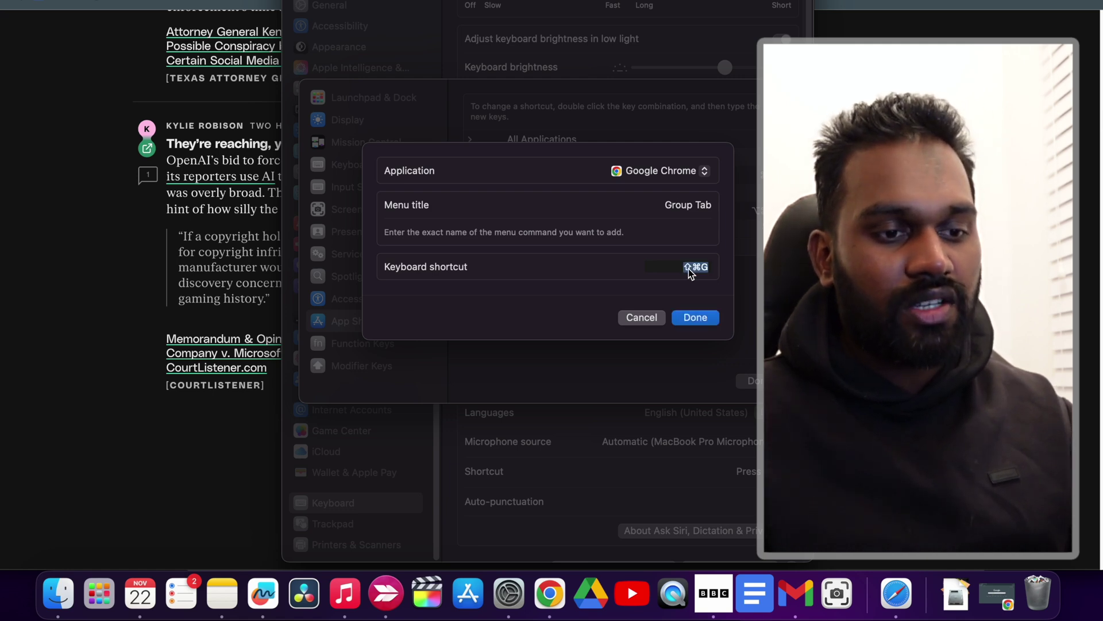
pyautogui.click(696, 317)
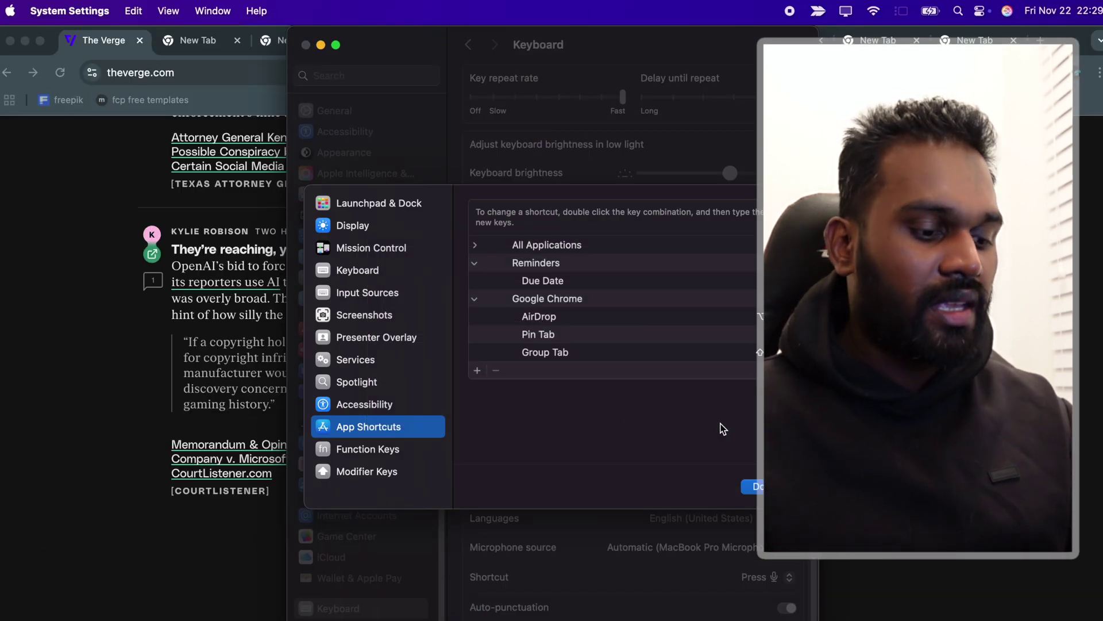
# Step: Finish the keyboard shortcut settings, return to Chrome and group The Verge tab with the new shortcut
pyautogui.click(775, 485)
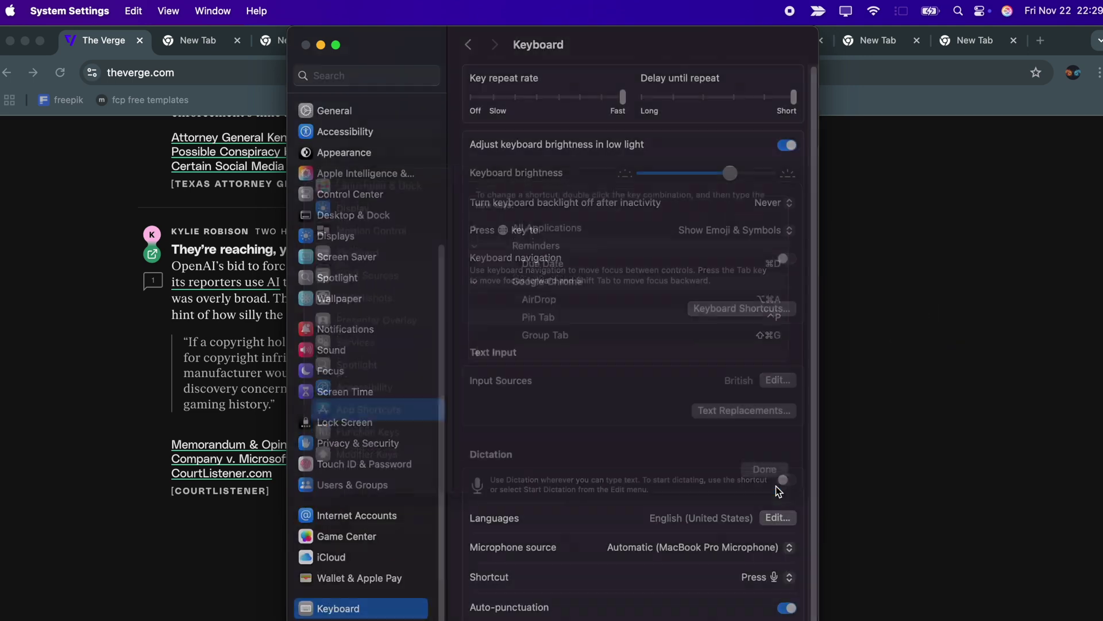
pyautogui.click(893, 457)
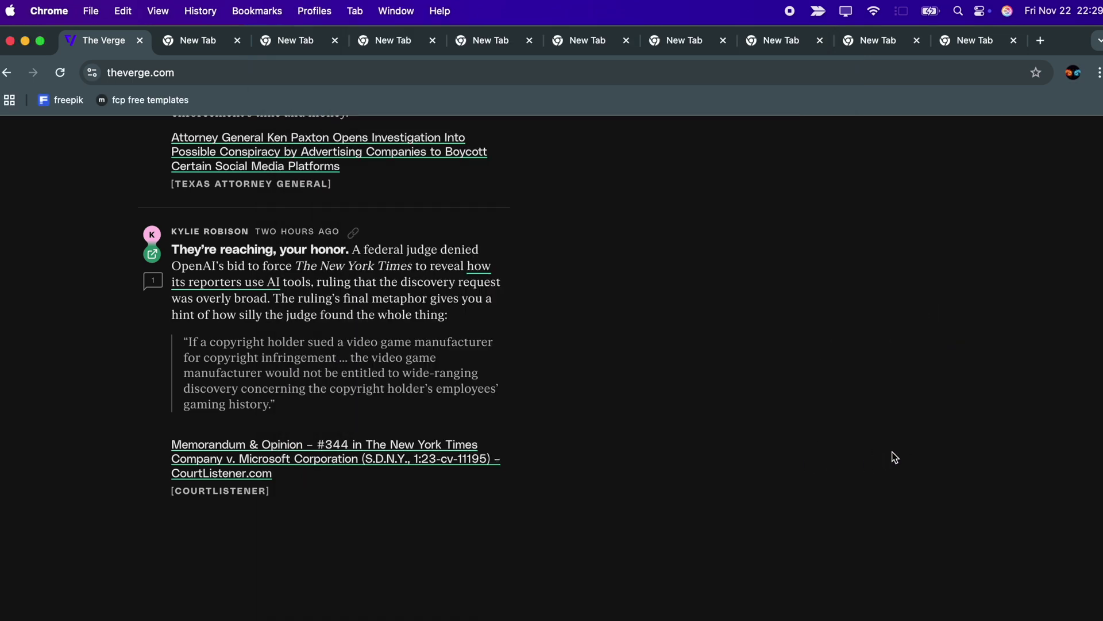
pyautogui.press('super+shift+g')
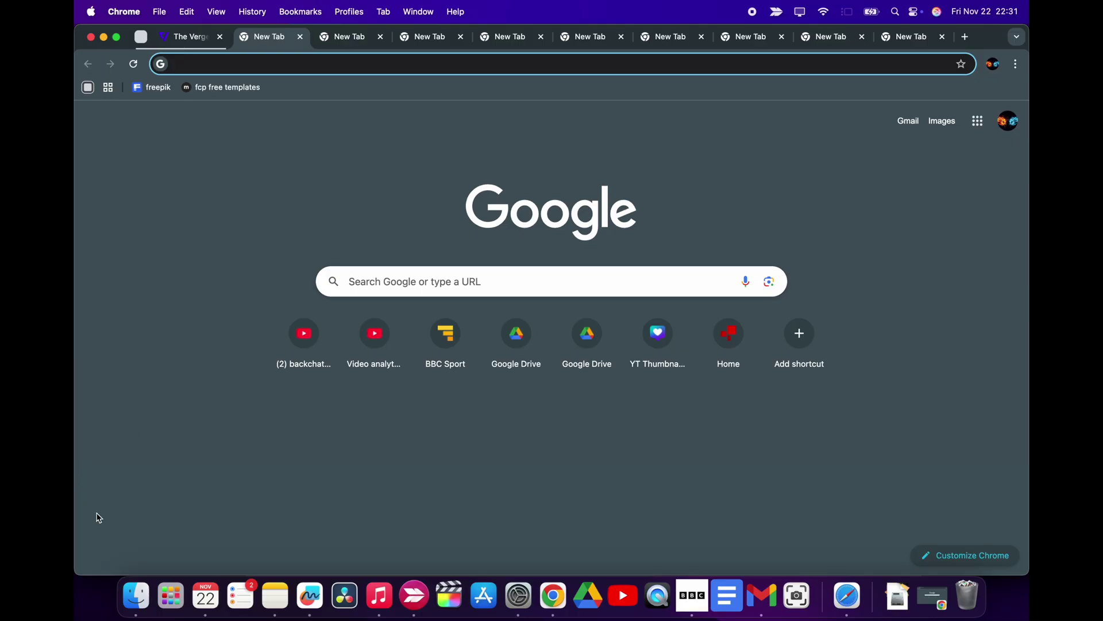
# Step: Open Launchpad, look through both pages of apps and close it again
pyautogui.click(171, 597)
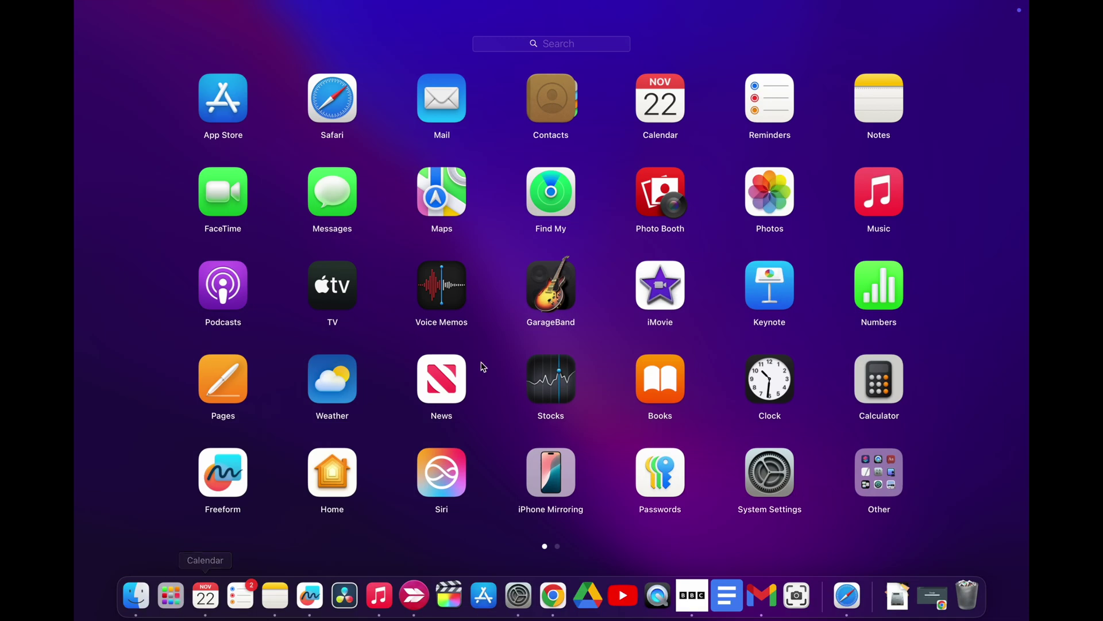
pyautogui.hscroll(5, 525, 346)
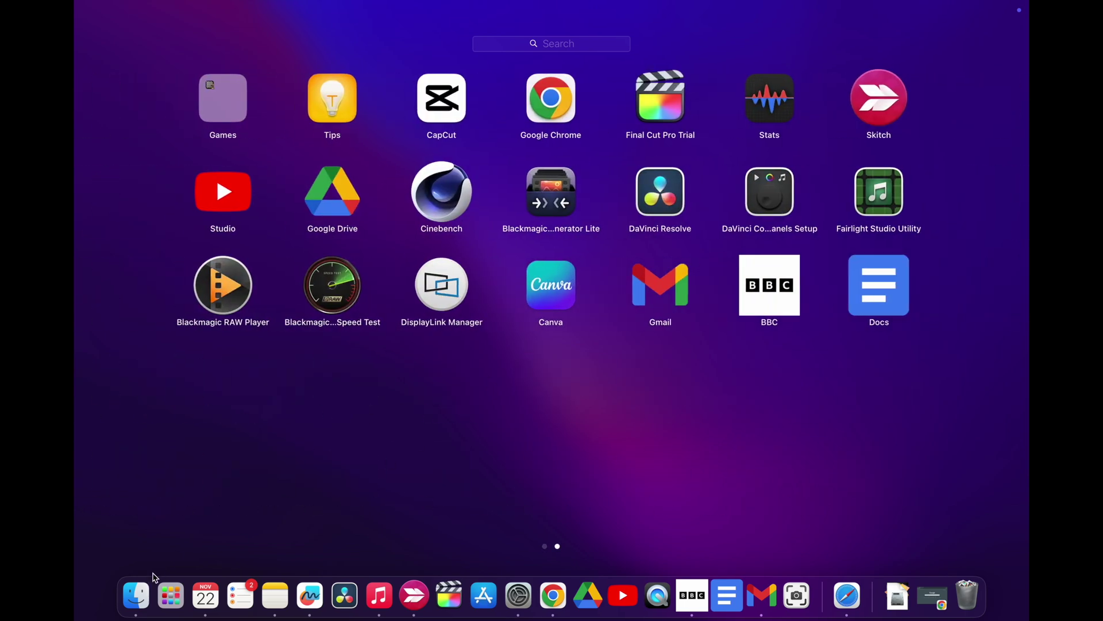
pyautogui.click(163, 600)
pyautogui.click(183, 604)
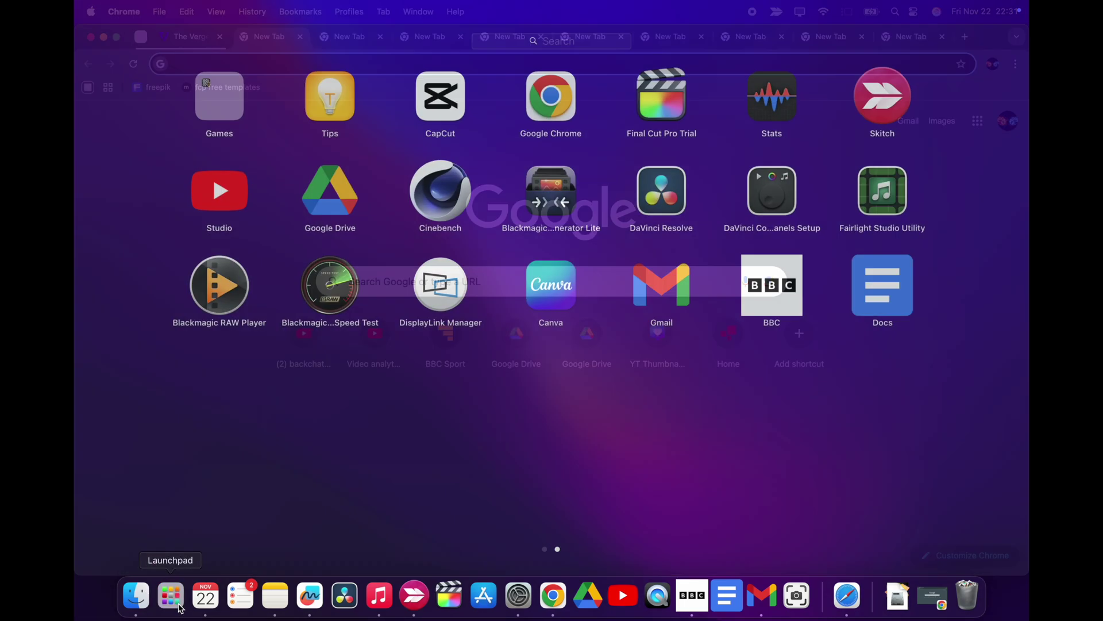
pyautogui.hscroll(-5, 420, 456)
pyautogui.hscroll(5, 403, 472)
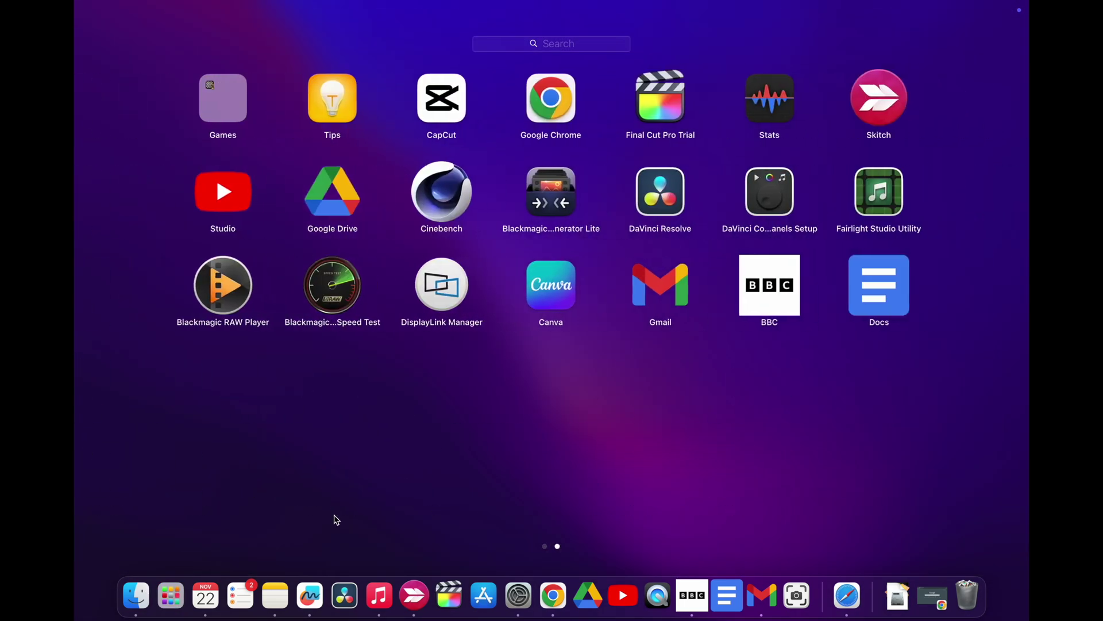
pyautogui.click(162, 612)
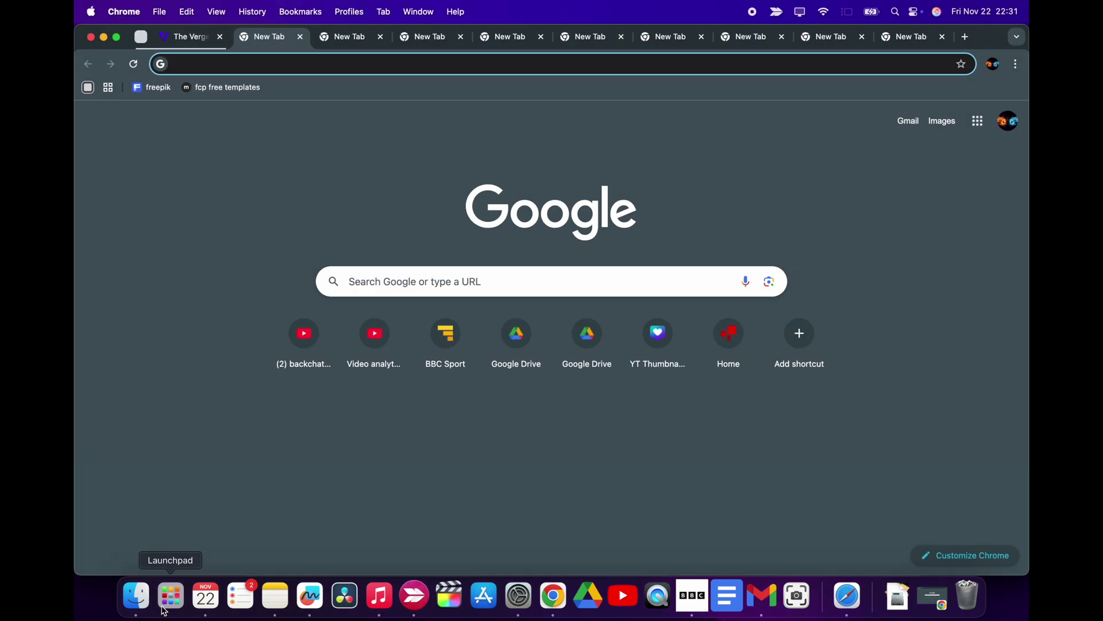
# Step: Browse Launchpad's alphabetical app list from the Dock, including the Games and Other folders, and dismiss it
pyautogui.rightClick(164, 611)
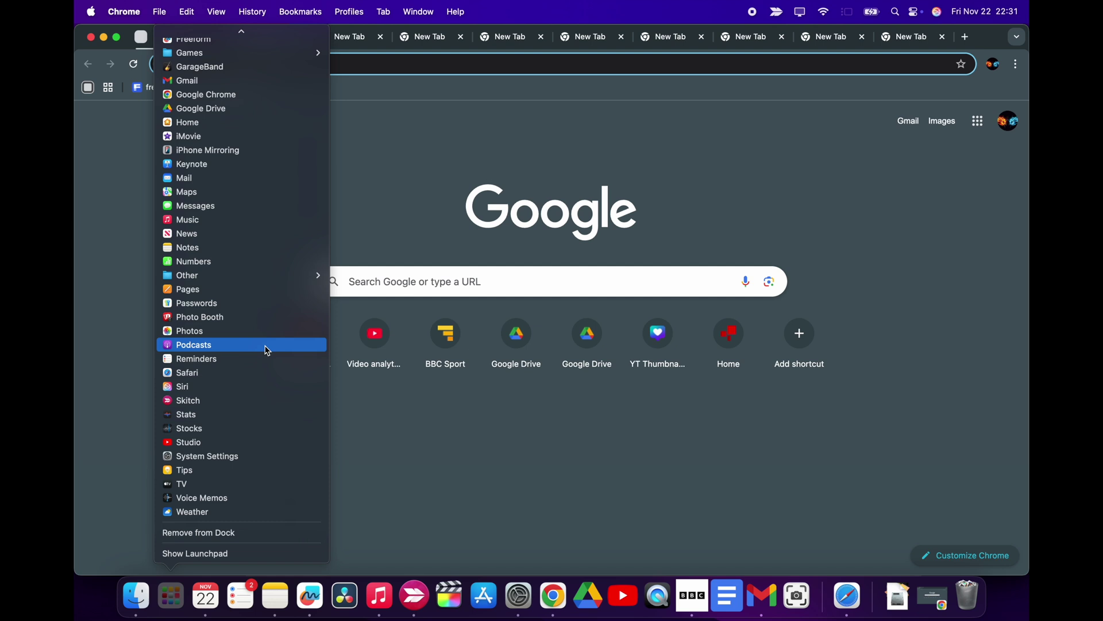
pyautogui.moveTo(253, 31)
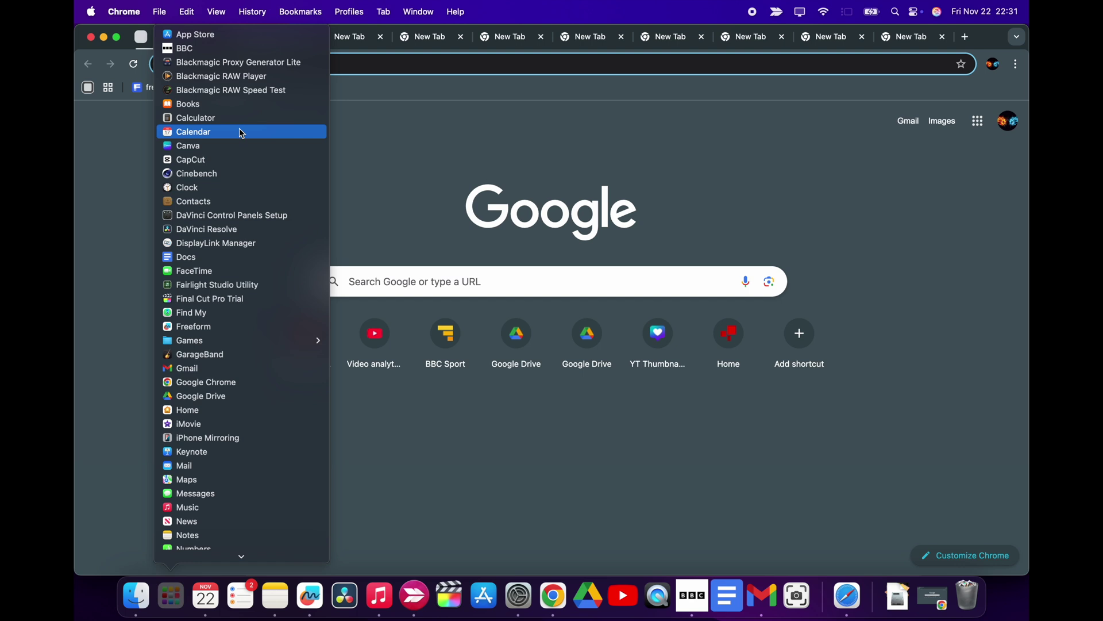
pyautogui.moveTo(269, 344)
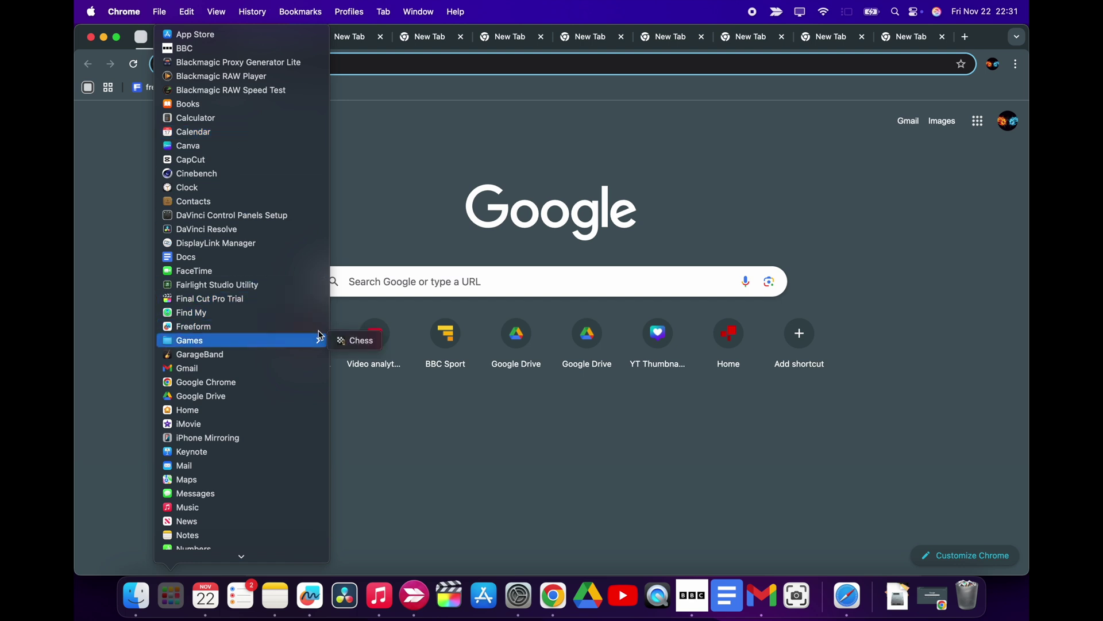
pyautogui.scroll(-5, 242, 393)
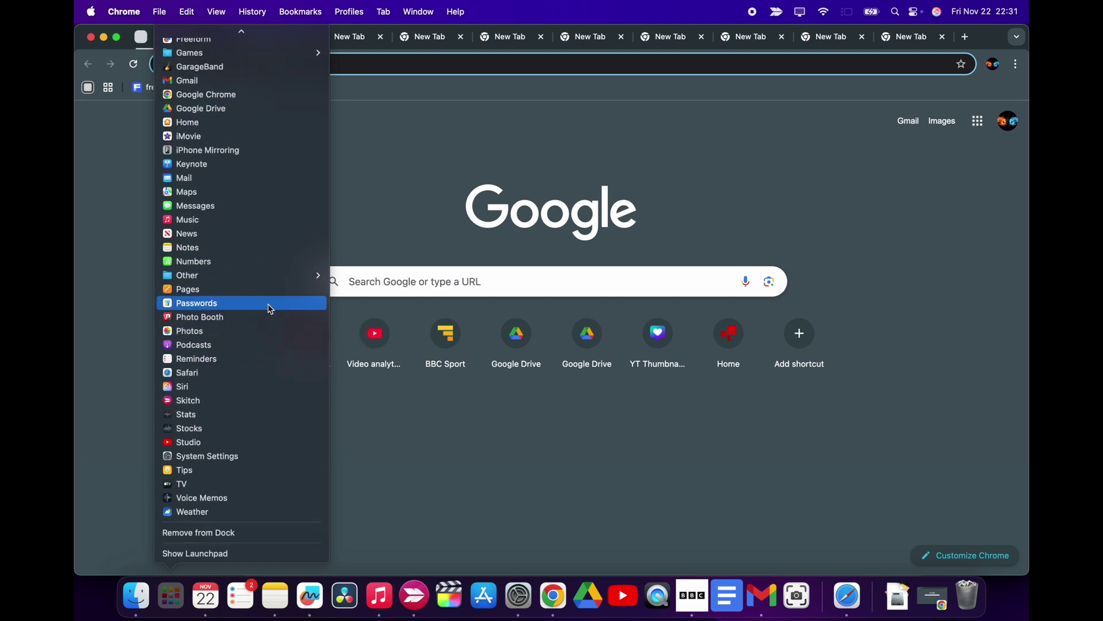
pyautogui.moveTo(284, 282)
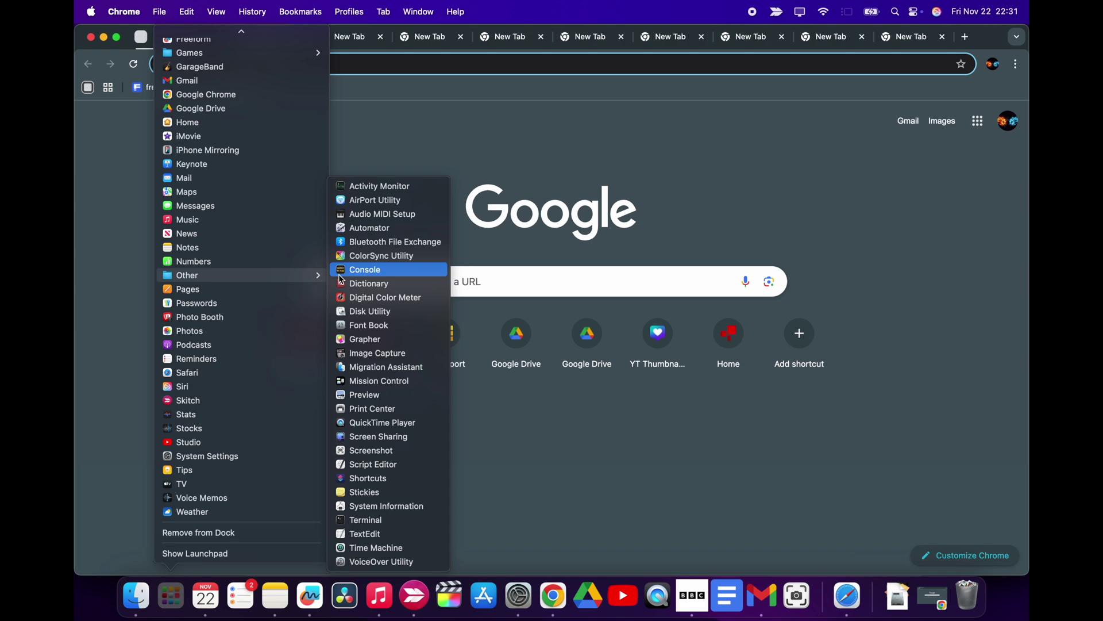
pyautogui.click(100, 492)
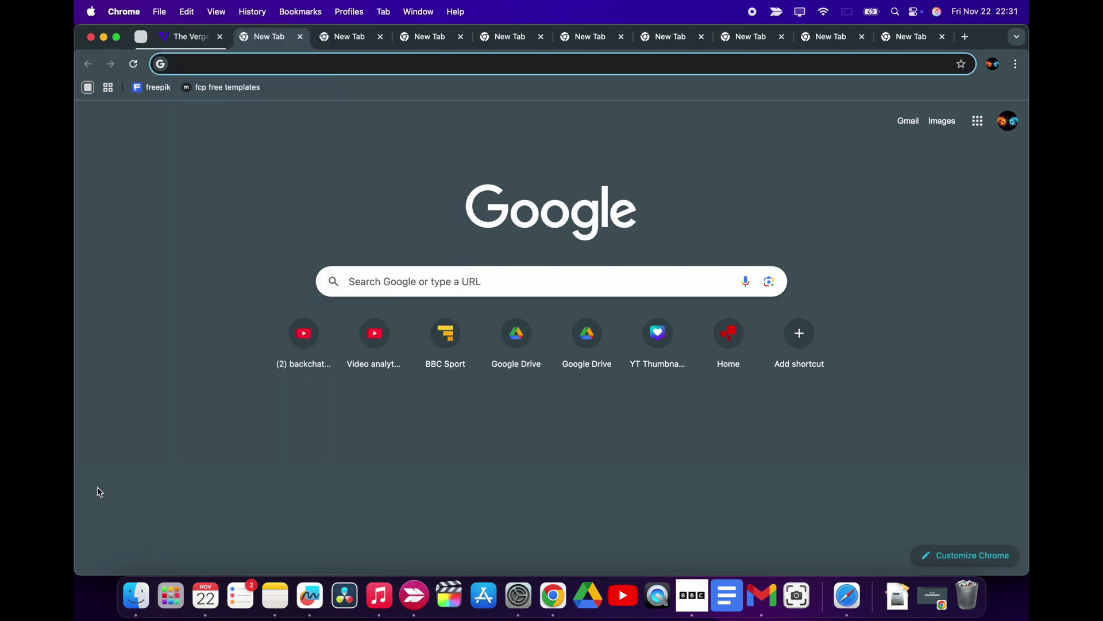